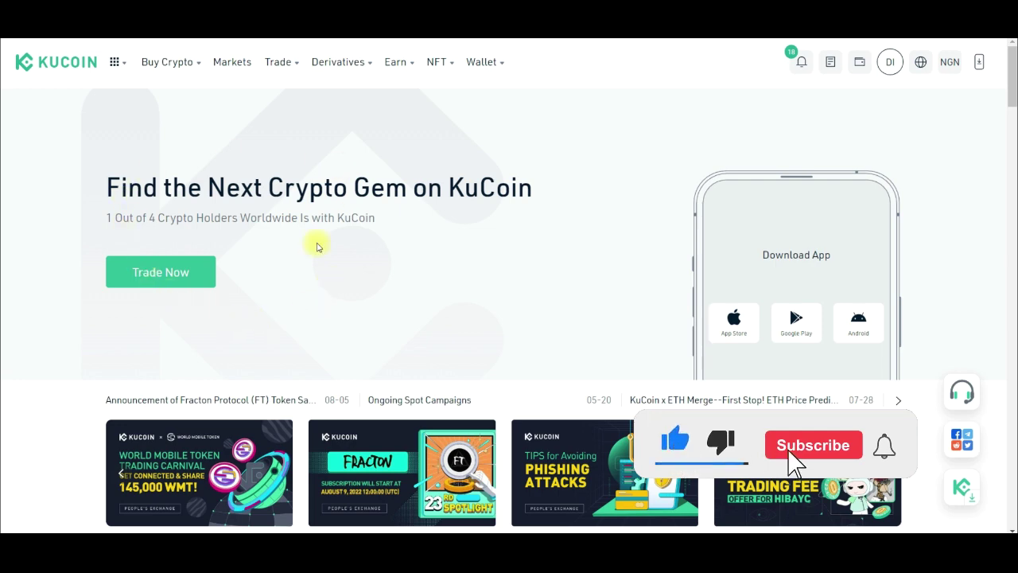
# Choose Futures Classic under Derivatives to load the BTC Perpetual/USDT trading page.
pyautogui.scroll(-3, 291, 296)
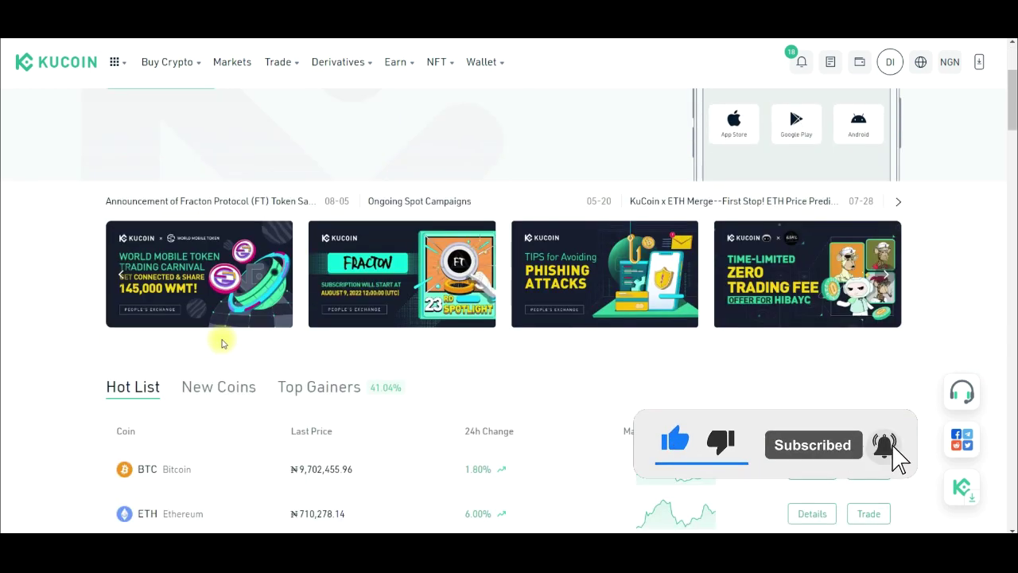
pyautogui.scroll(-2, 222, 342)
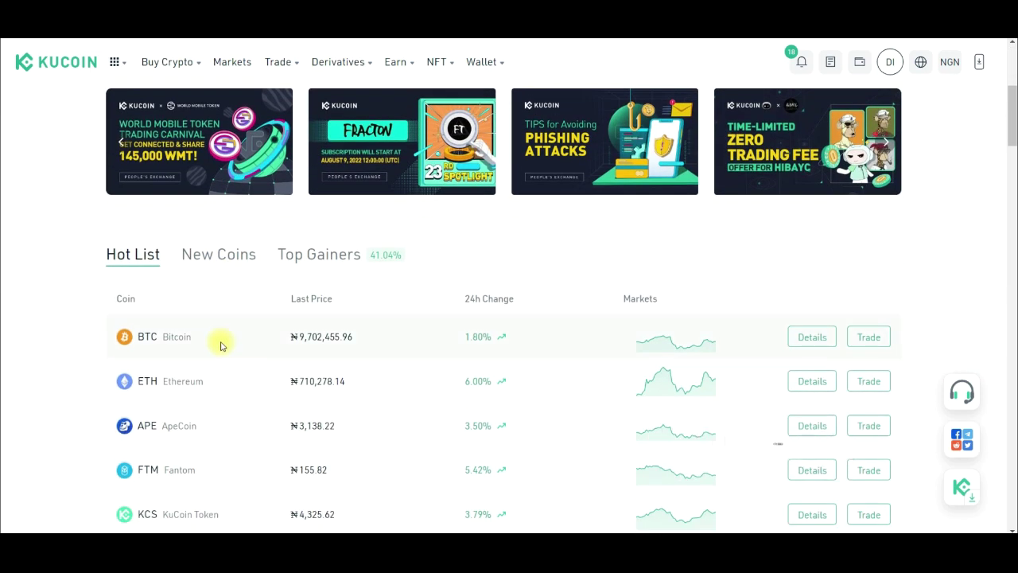
pyautogui.scroll(-2, 411, 275)
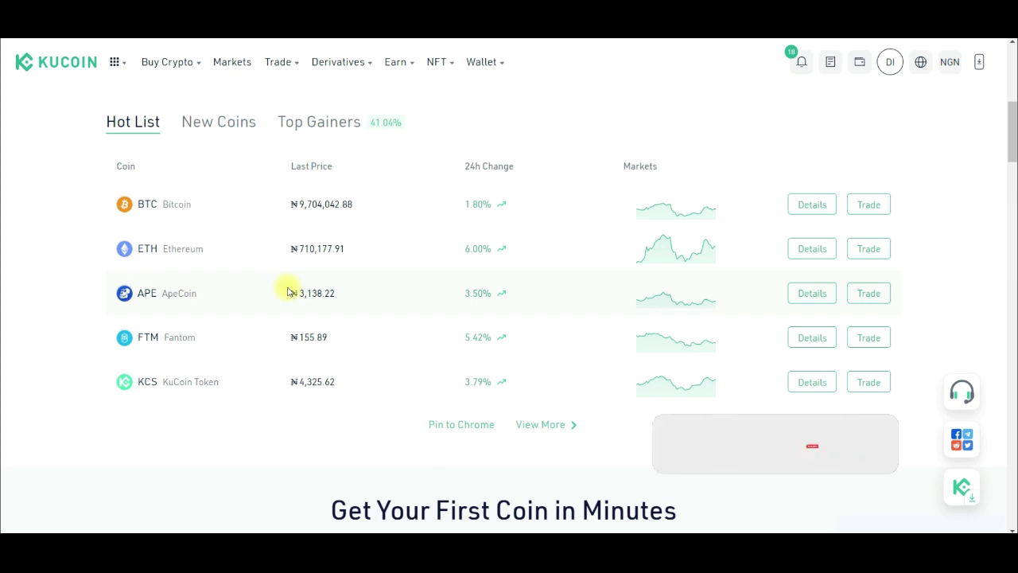
pyautogui.scroll(5, 273, 323)
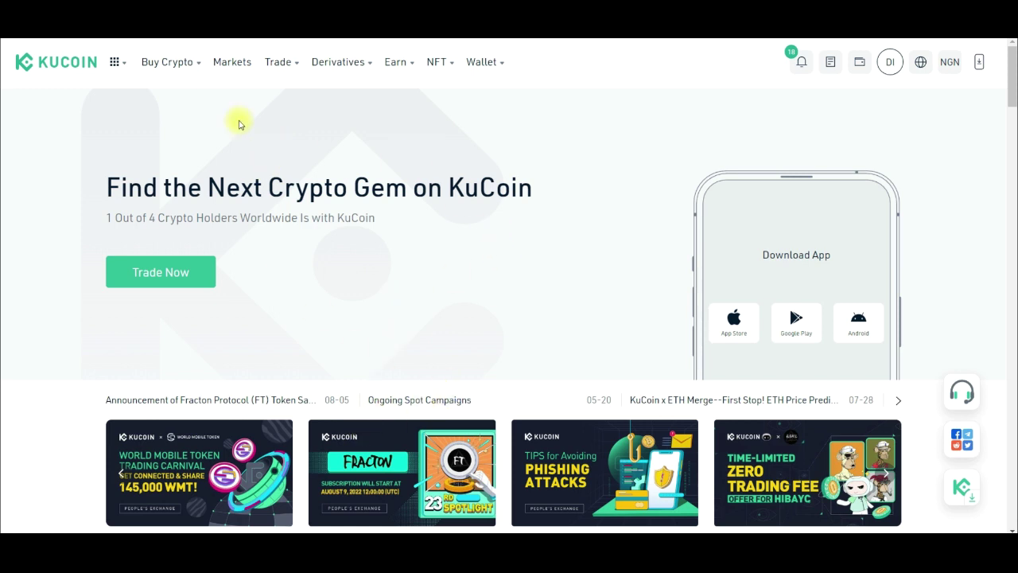
pyautogui.moveTo(171, 56)
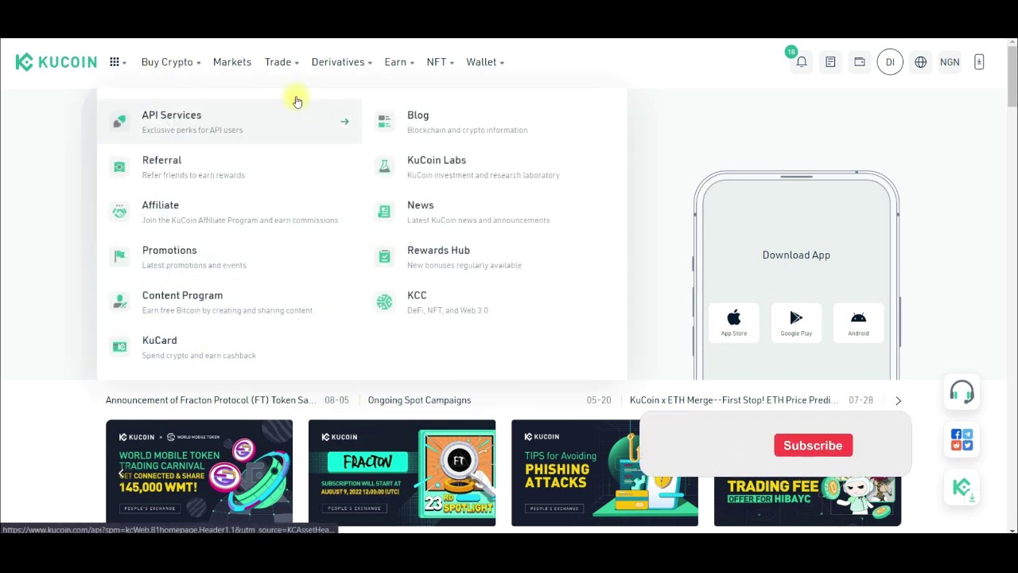
pyautogui.moveTo(340, 62)
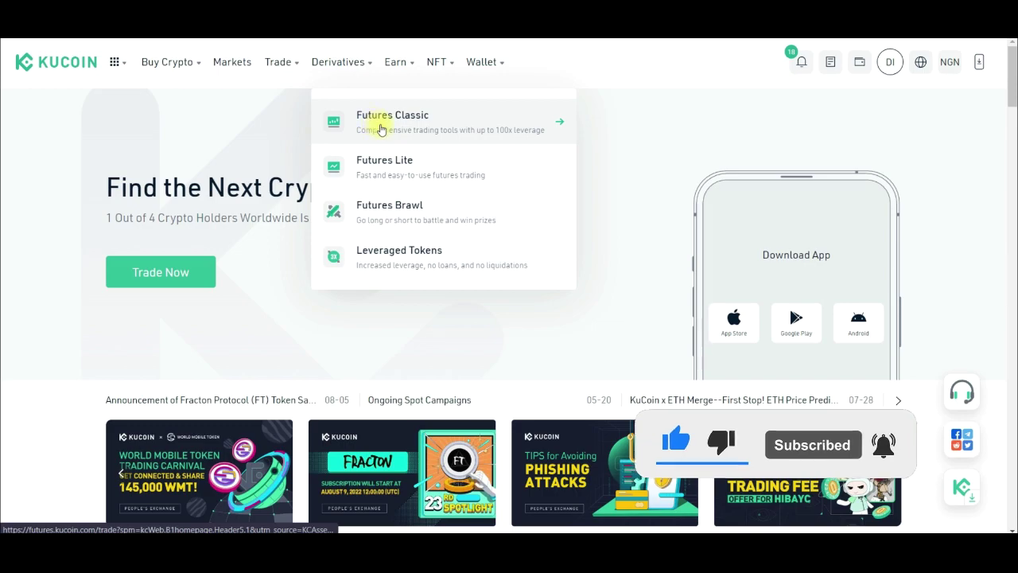
pyautogui.click(381, 129)
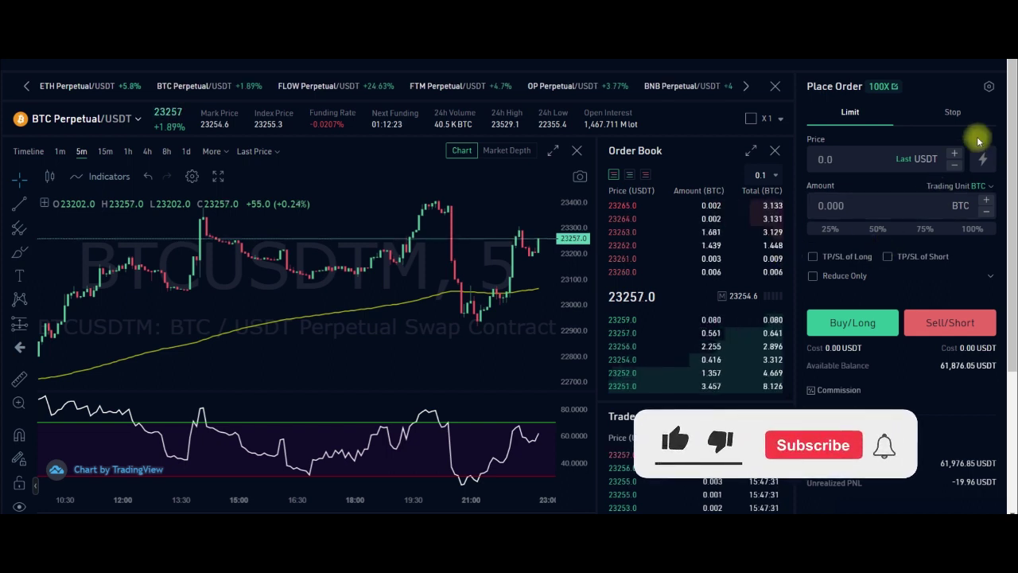
pyautogui.click(990, 89)
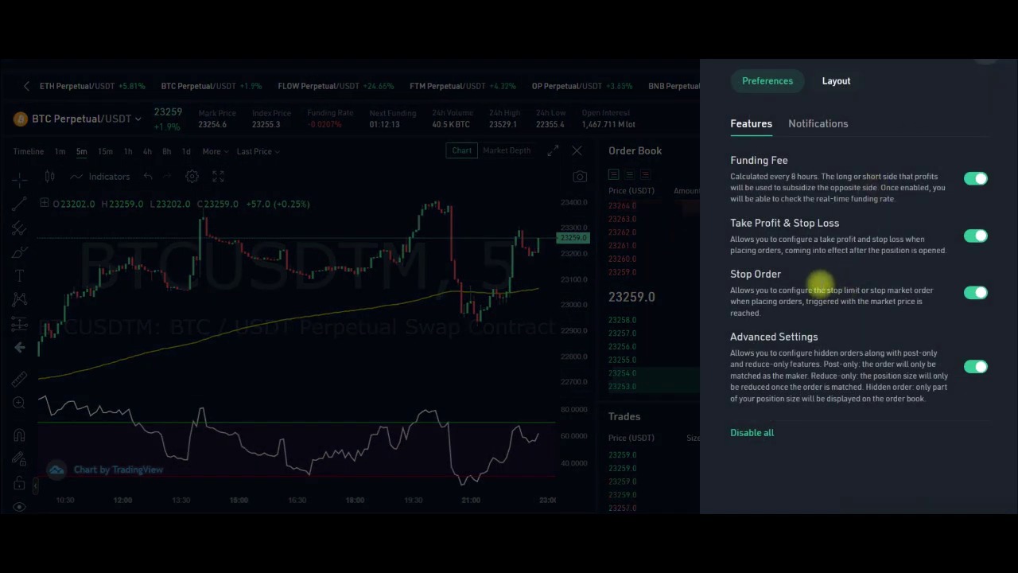
pyautogui.click(835, 82)
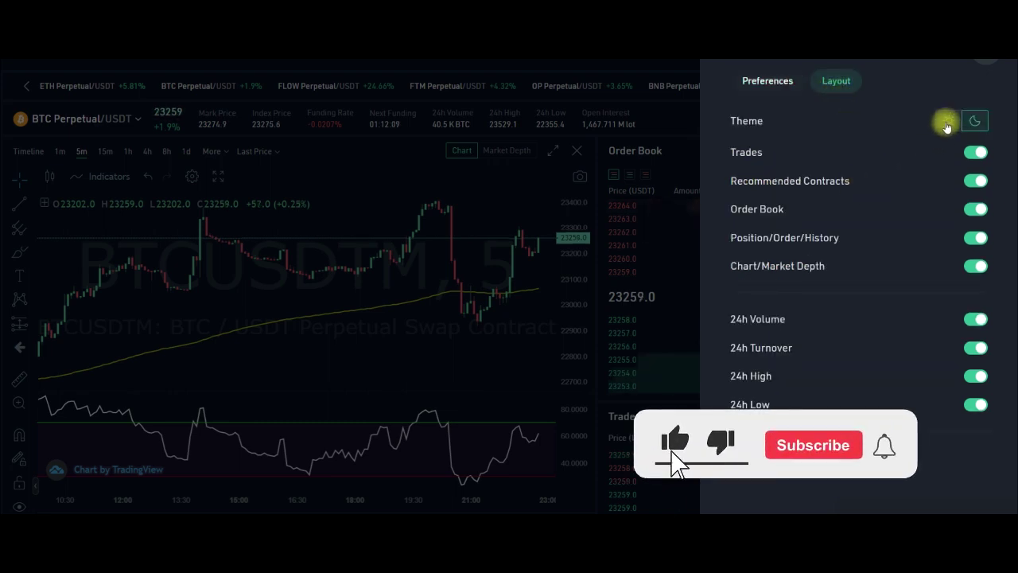
pyautogui.click(948, 127)
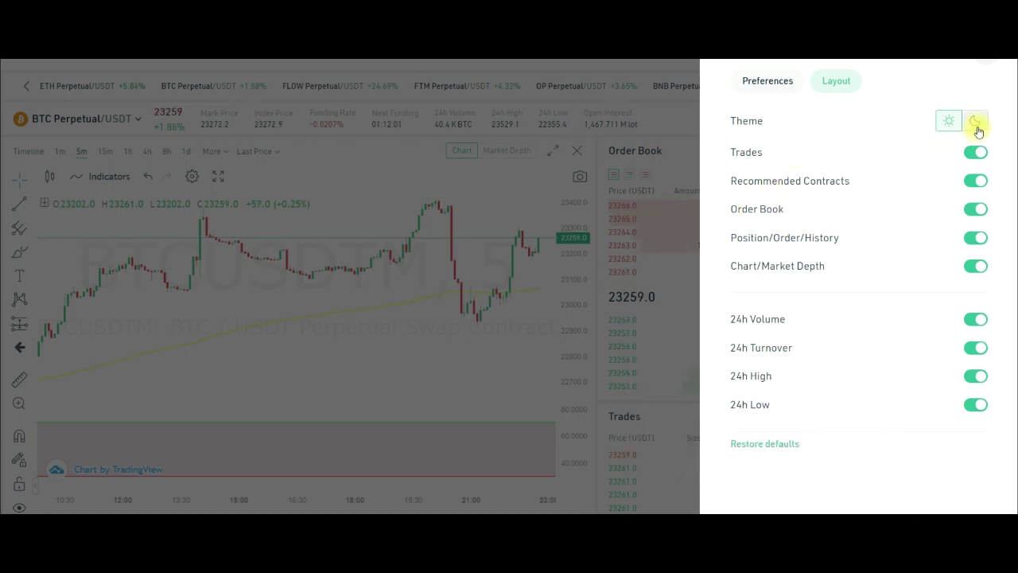
pyautogui.click(977, 123)
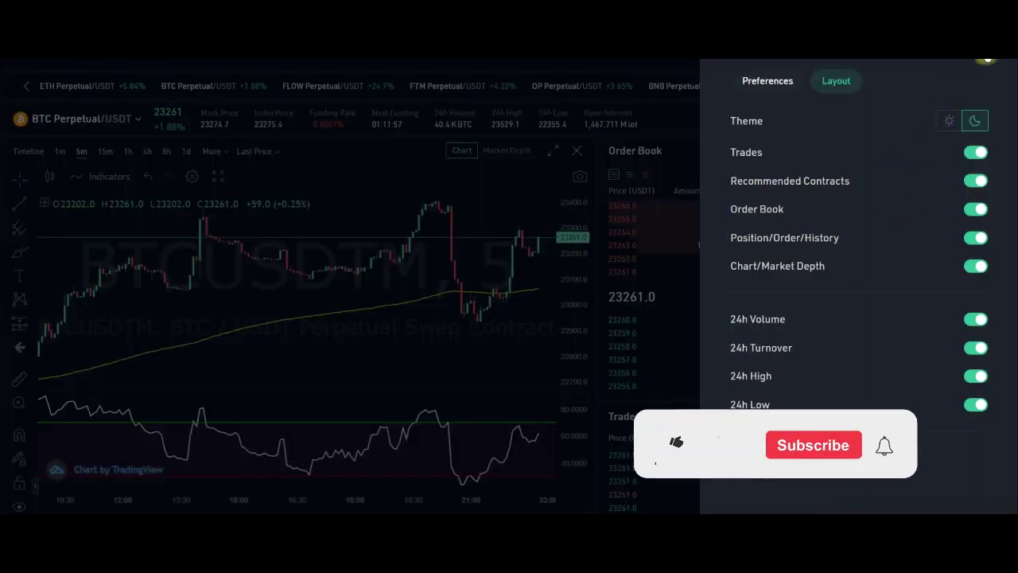
pyautogui.click(673, 345)
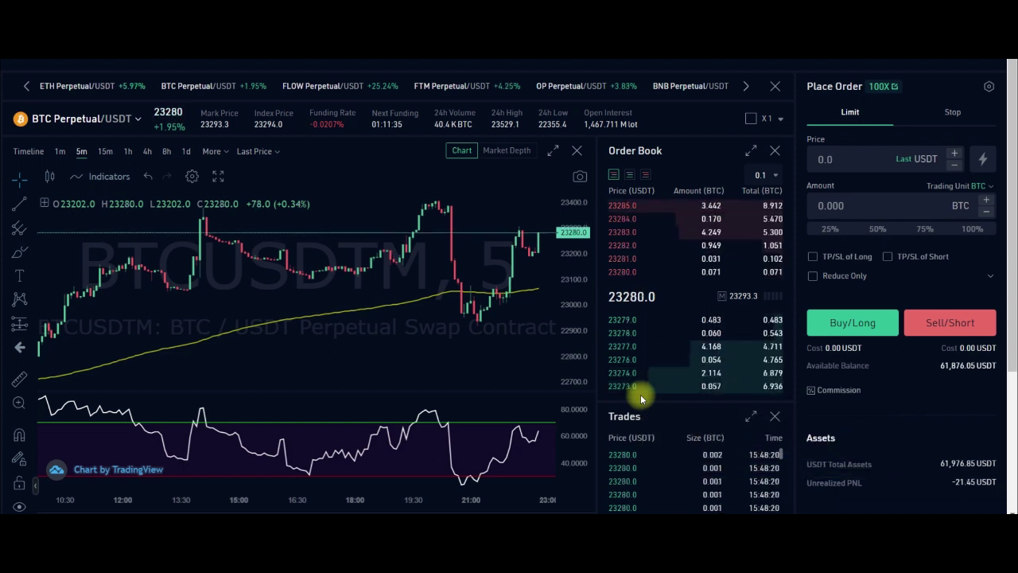
pyautogui.scroll(-3, 597, 389)
pyautogui.scroll(-2, 597, 390)
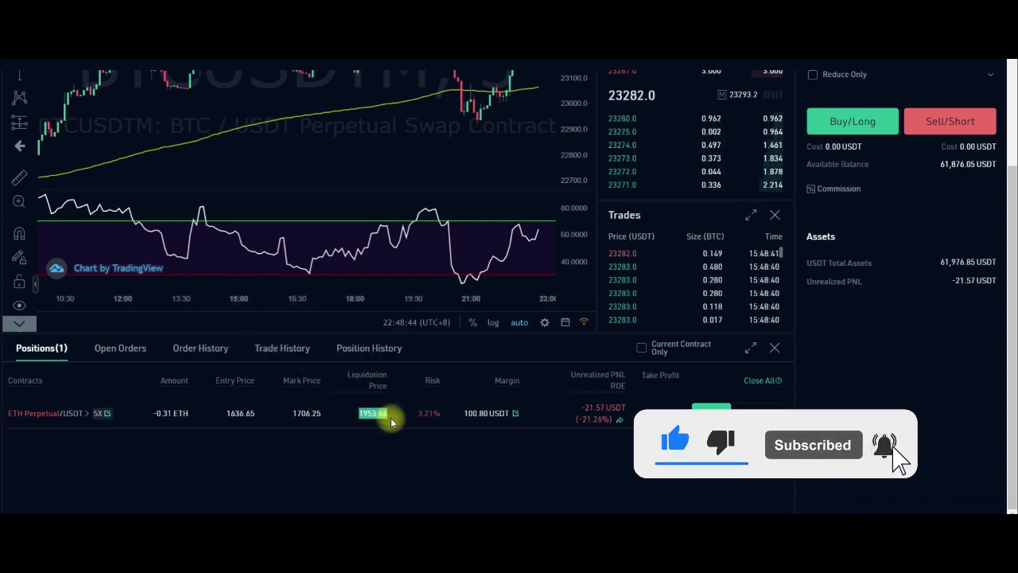
pyautogui.moveTo(372, 372)
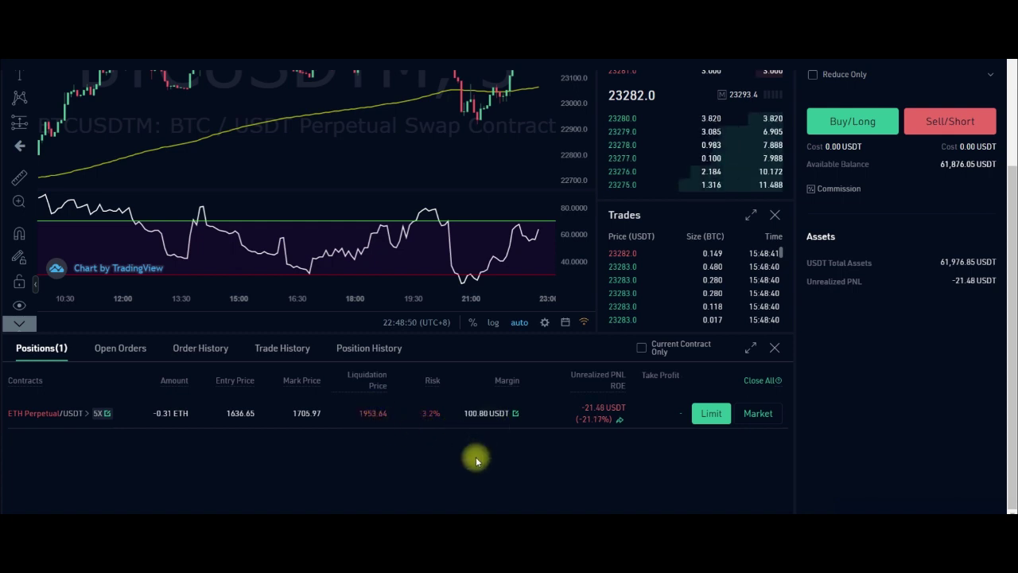
pyautogui.scroll(3, 510, 491)
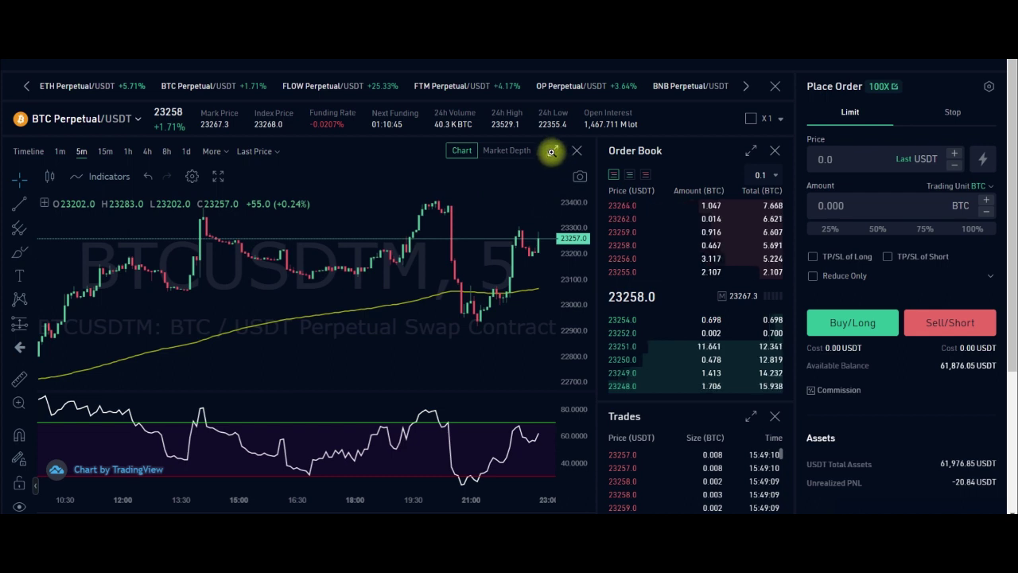
# Expand and restore the BTC chart, check Indicators, then bring up the chart-style list.
pyautogui.click(553, 152)
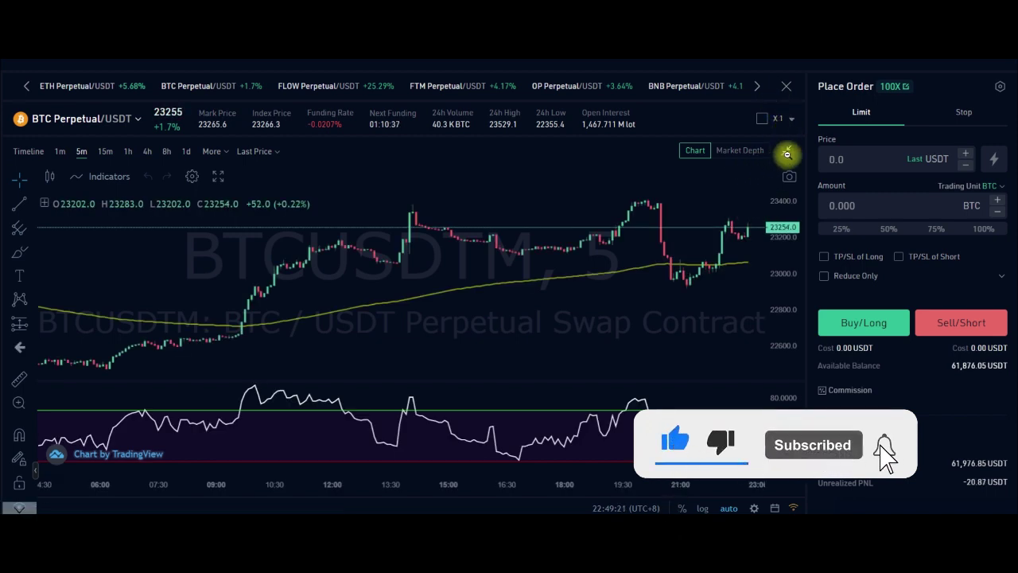
pyautogui.click(786, 156)
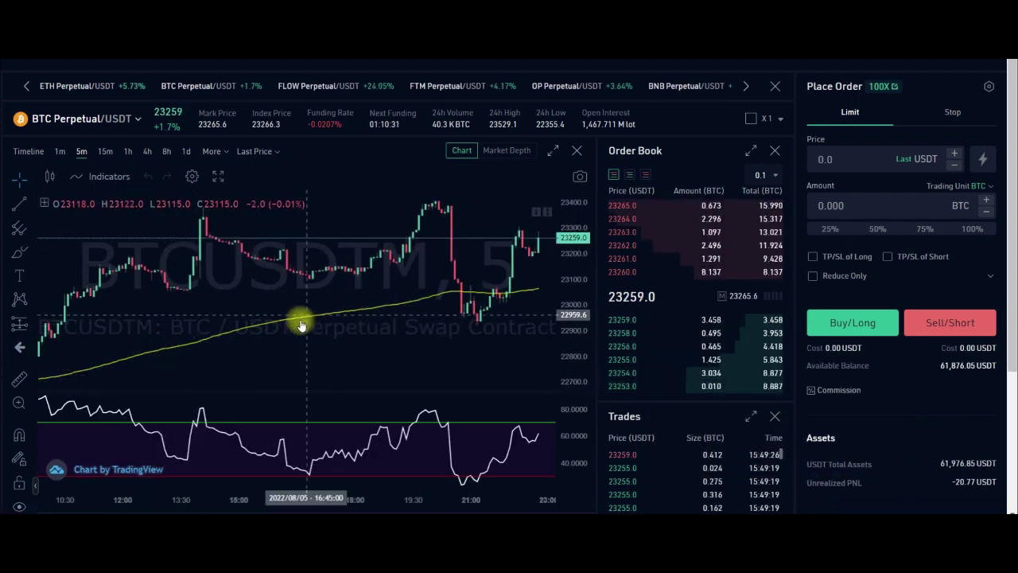
pyautogui.click(109, 179)
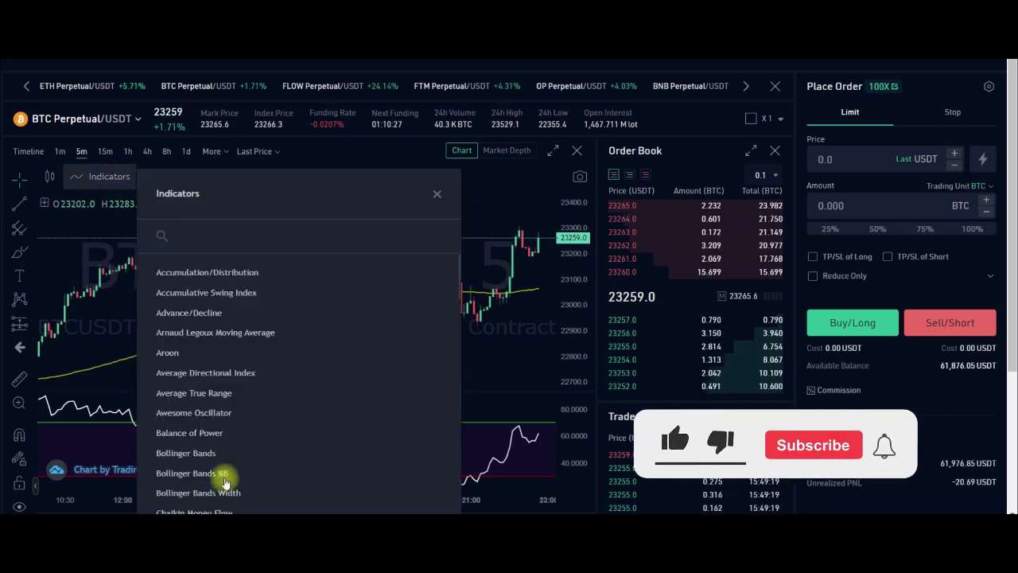
pyautogui.click(437, 194)
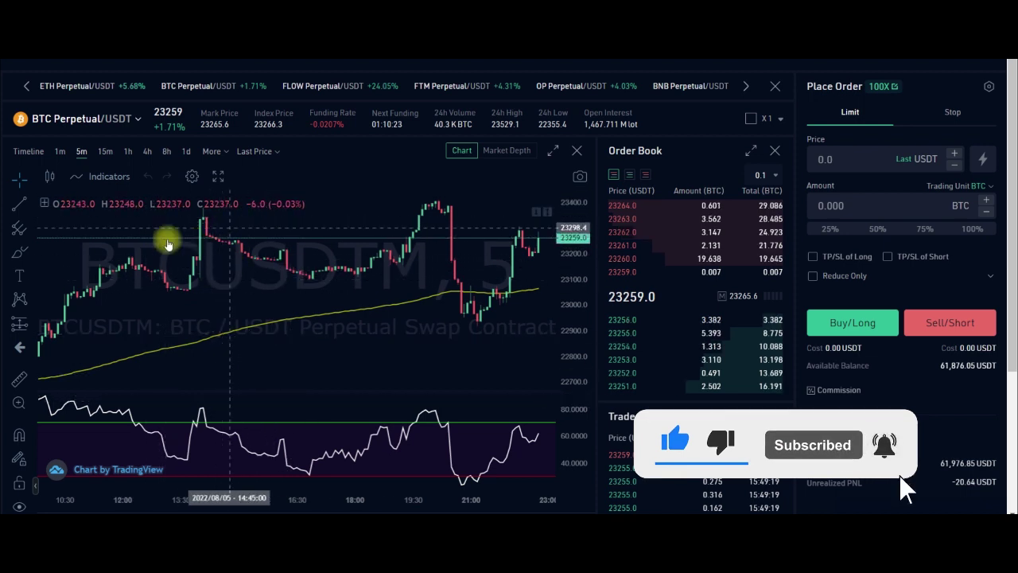
pyautogui.click(49, 177)
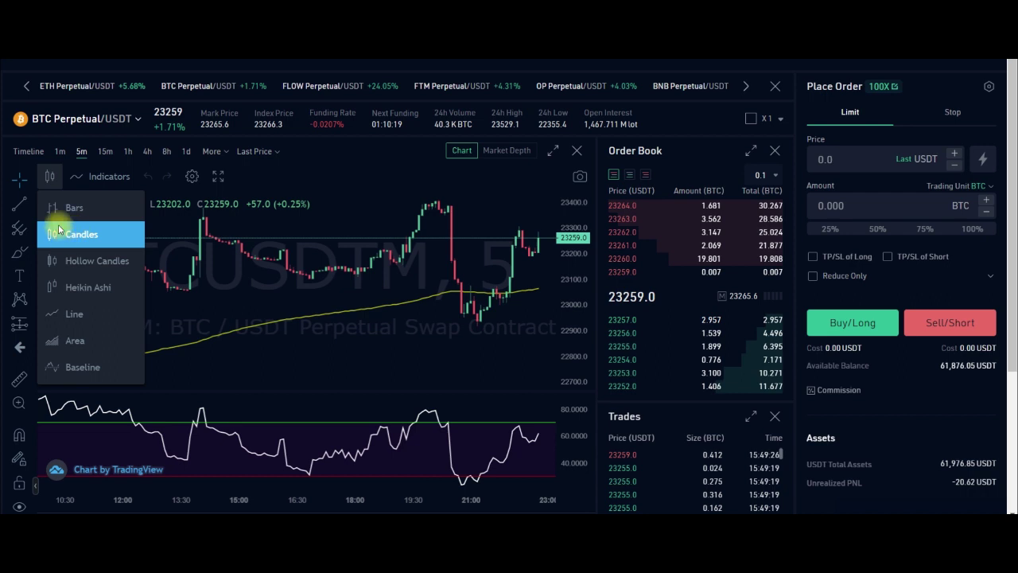
# Switch the BTC chart to Bars, then Heikin Ashi, and finally back to Candles.
pyautogui.click(76, 208)
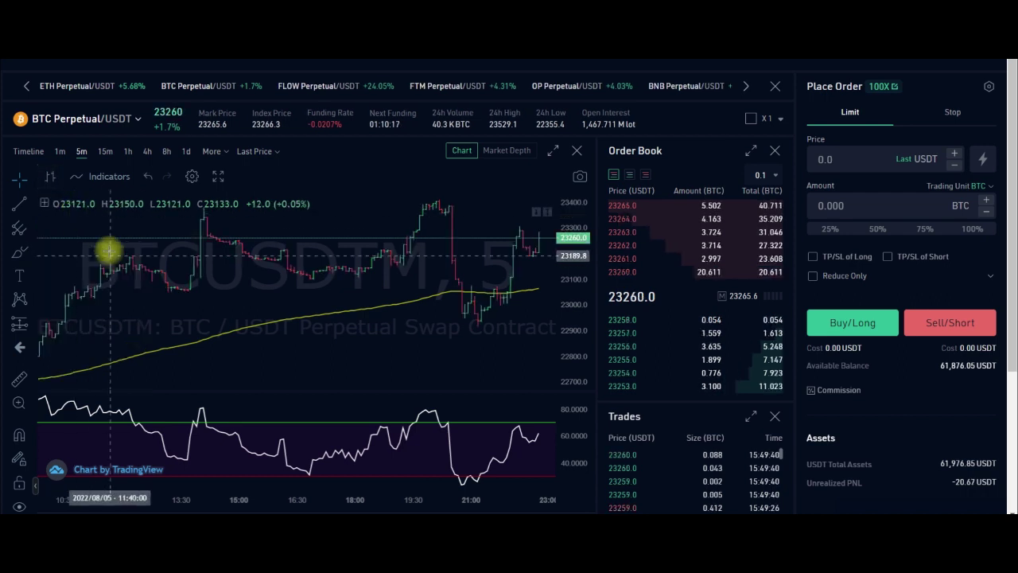
pyautogui.click(49, 177)
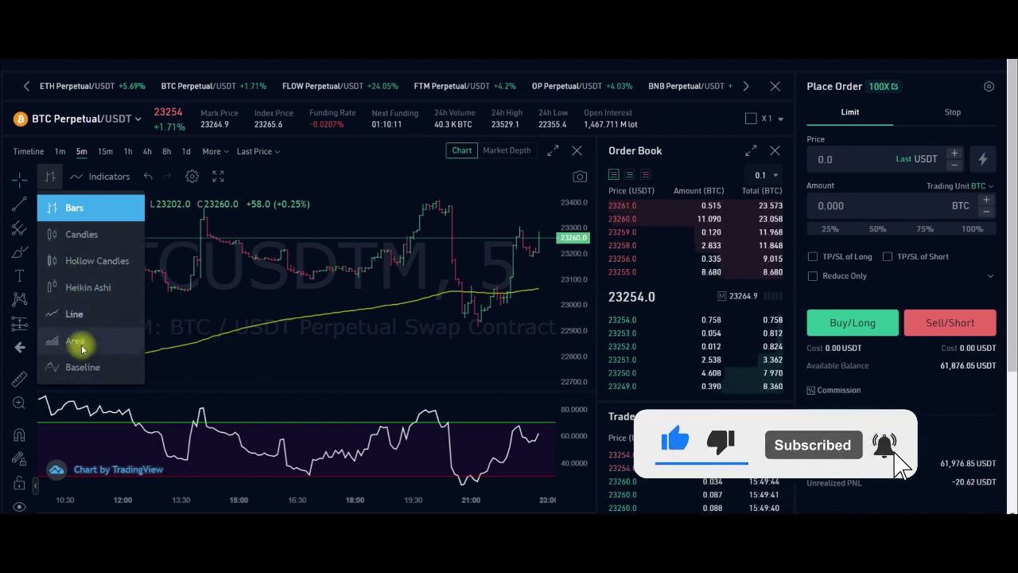
pyautogui.click(81, 287)
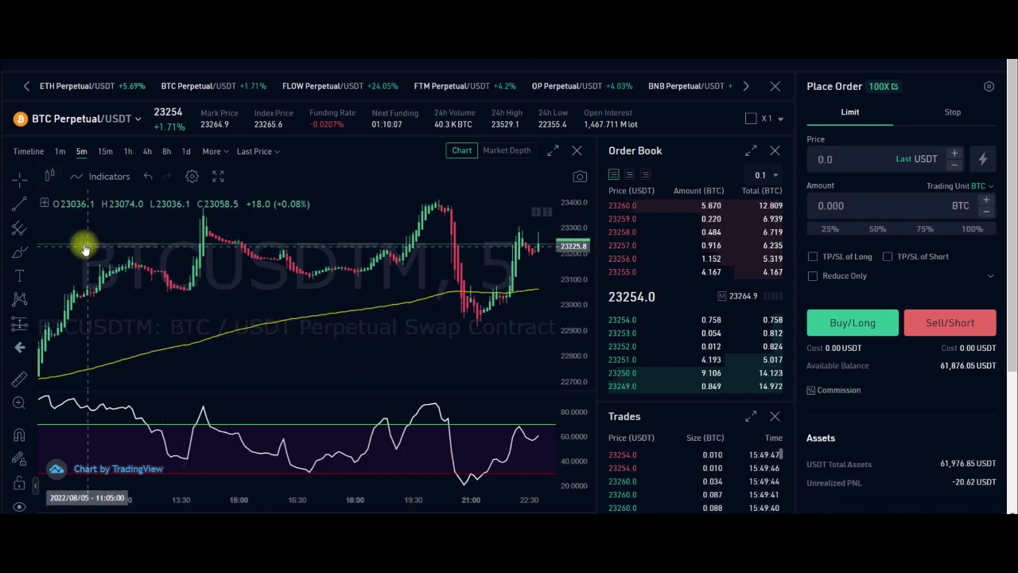
pyautogui.click(50, 175)
pyautogui.click(73, 234)
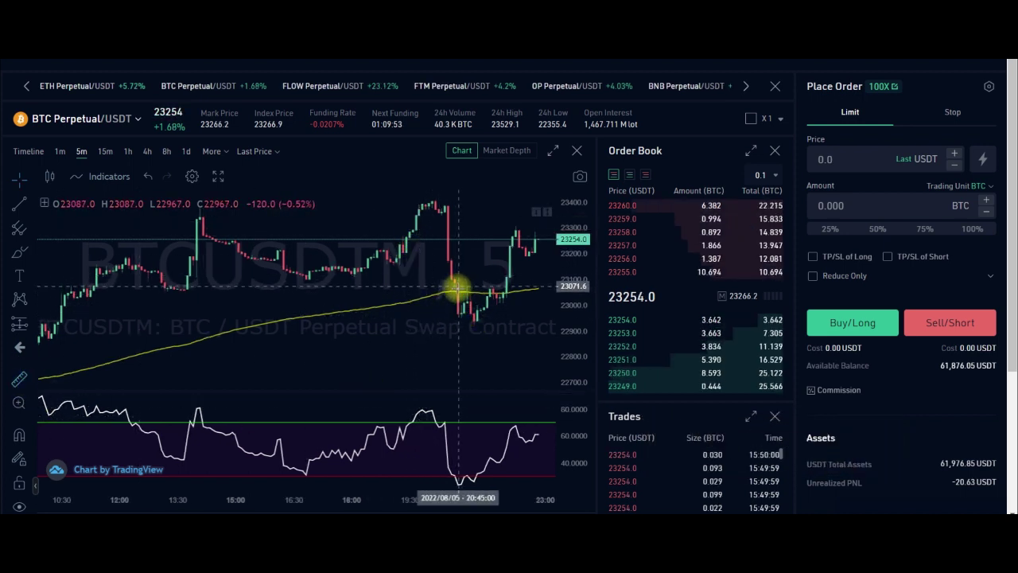
pyautogui.moveTo(457, 285); pyautogui.dragTo(415, 198)
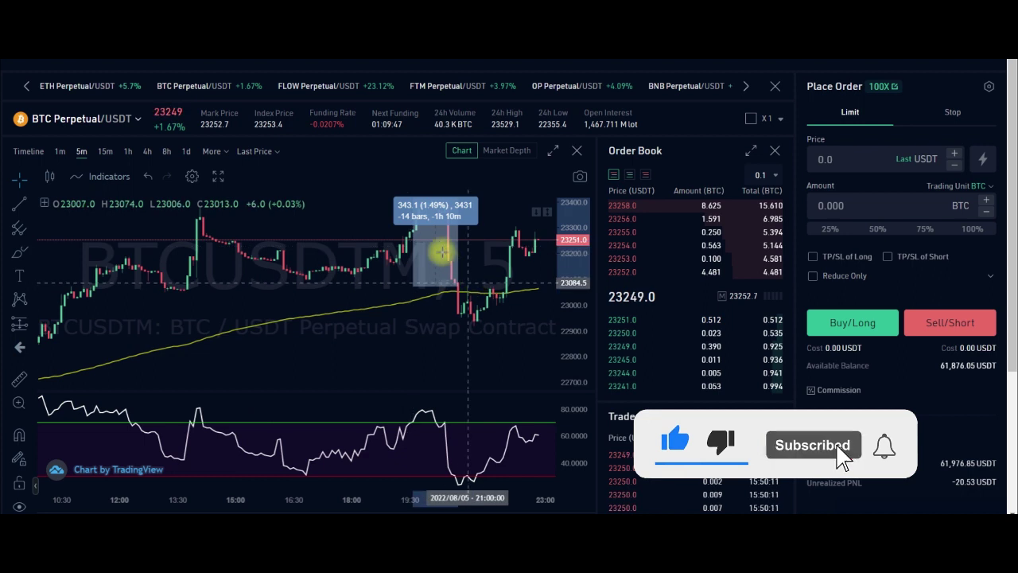
pyautogui.click(325, 358)
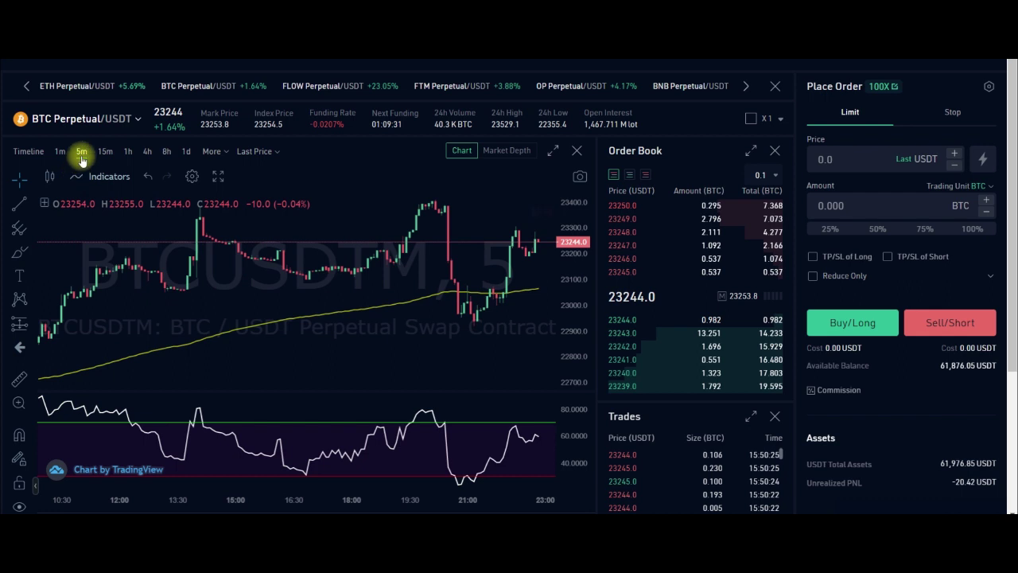
pyautogui.click(106, 152)
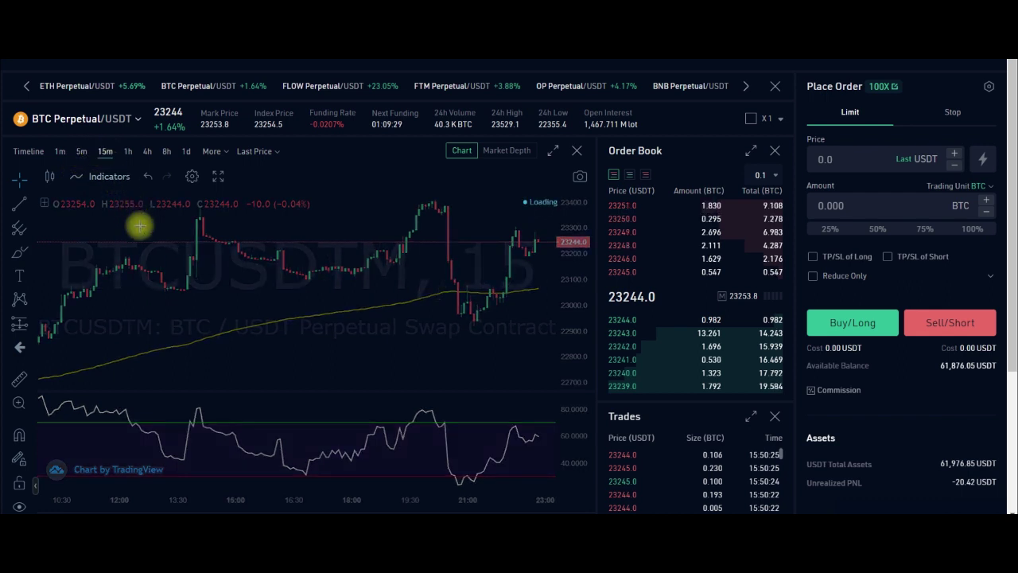
pyautogui.click(129, 155)
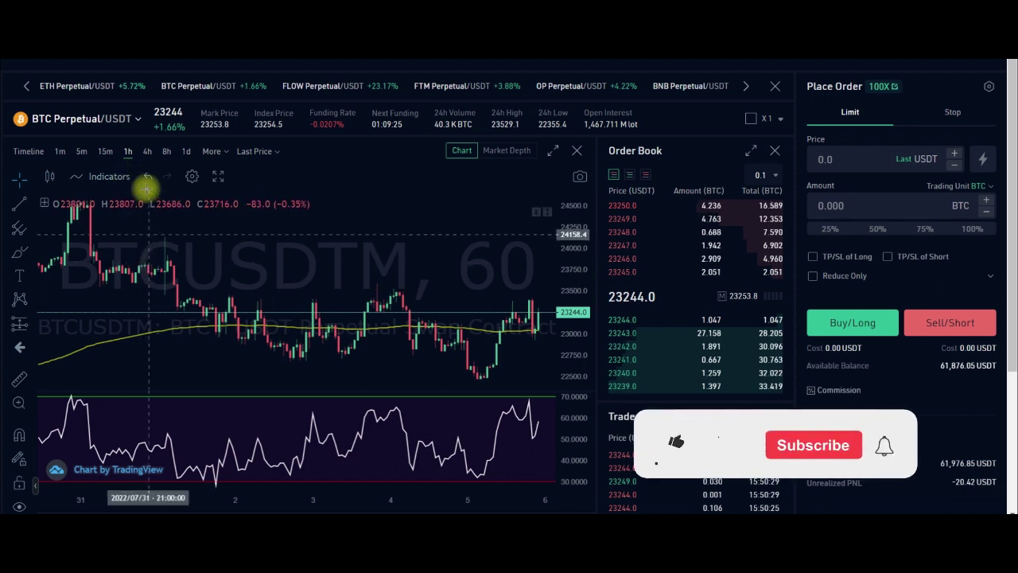
pyautogui.click(167, 152)
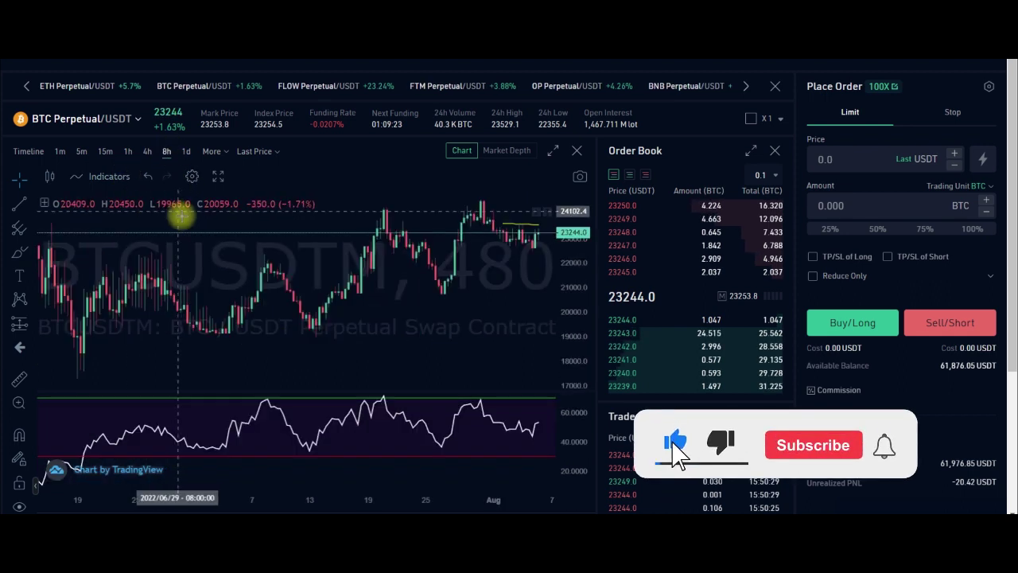
pyautogui.click(149, 153)
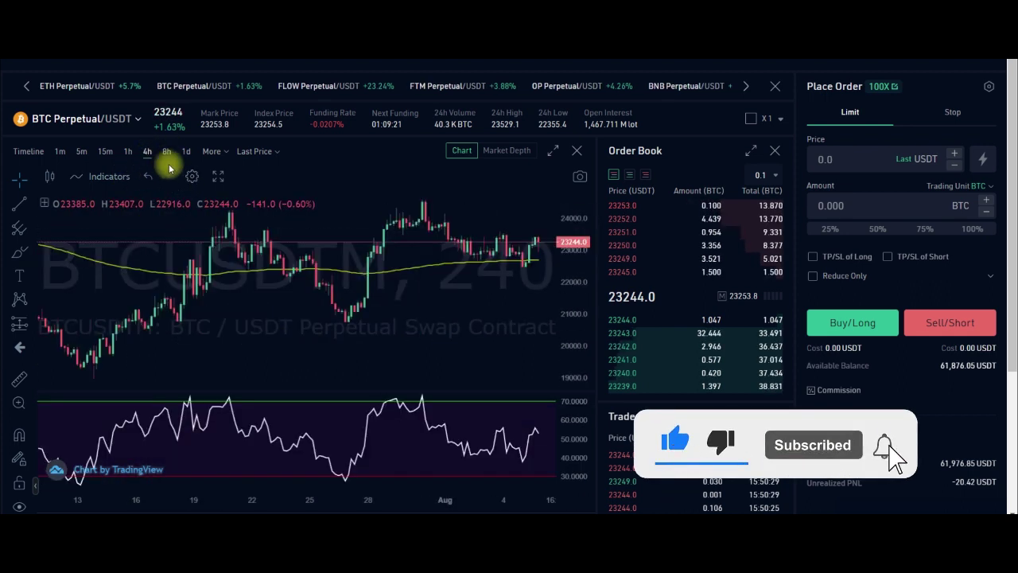
pyautogui.click(186, 153)
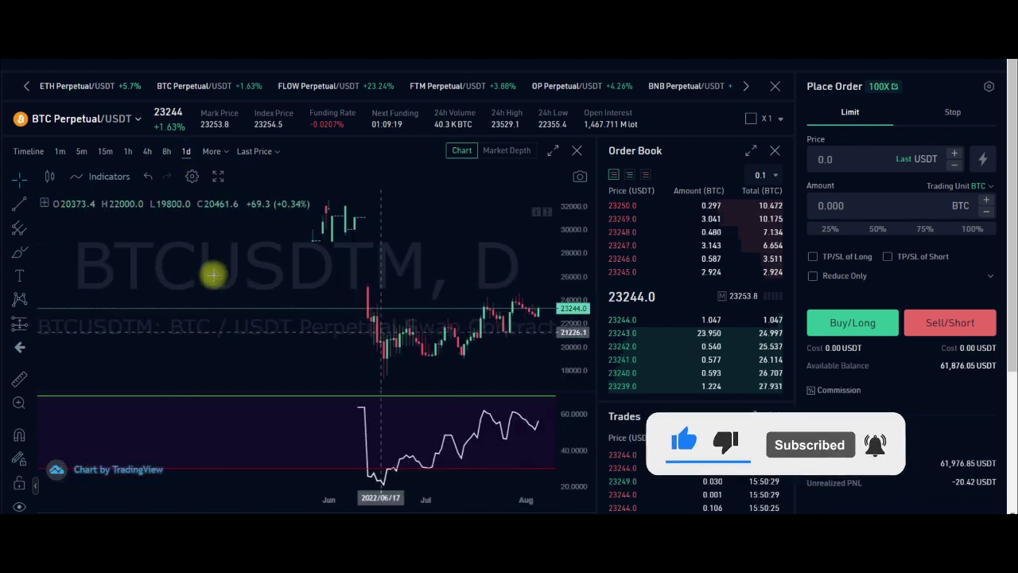
pyautogui.click(222, 155)
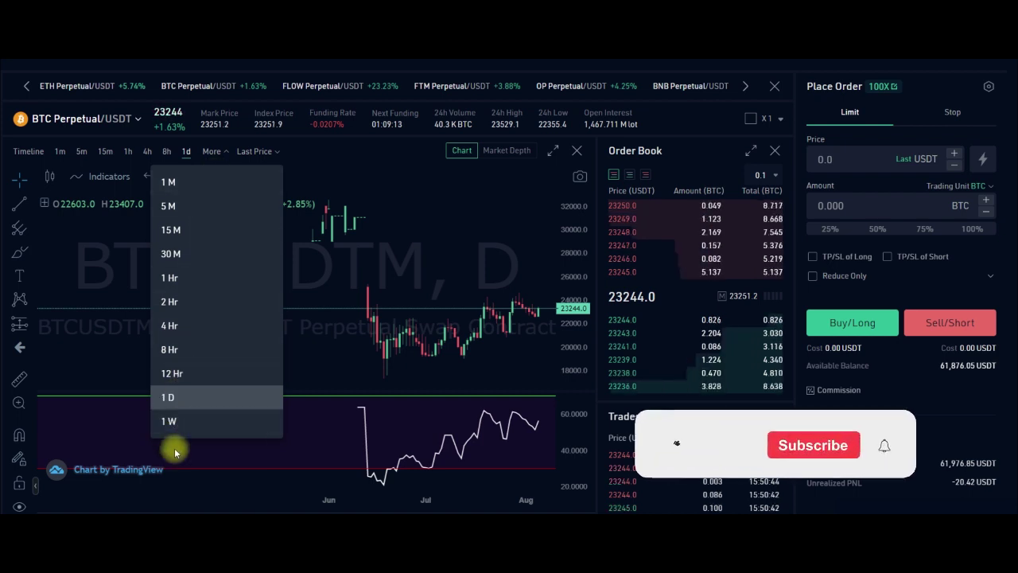
pyautogui.click(109, 280)
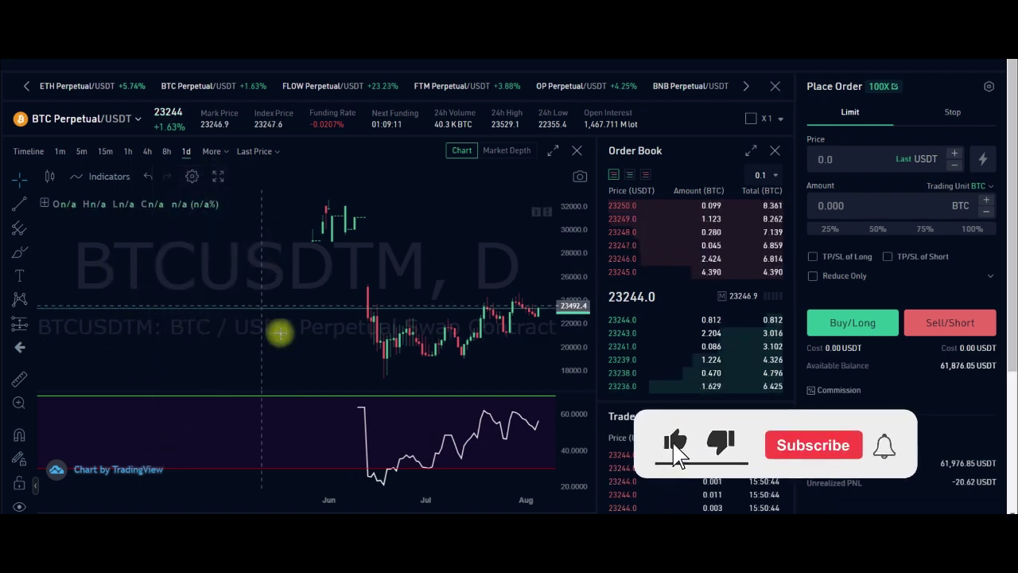
# Open the contract list and browse the Favorites and USDT contract tabs.
pyautogui.click(100, 120)
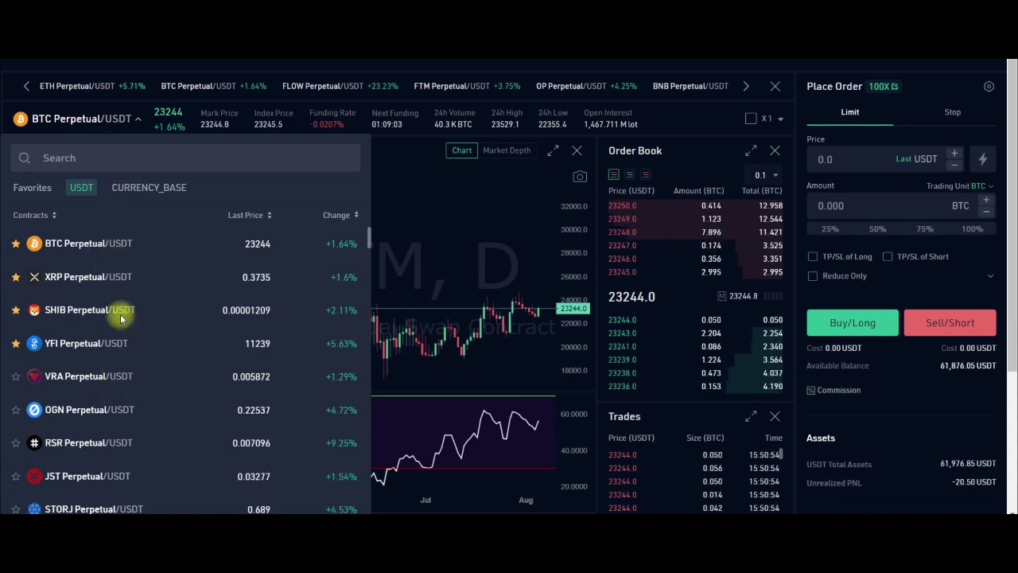
pyautogui.scroll(-5, 120, 334)
pyautogui.scroll(5, 104, 363)
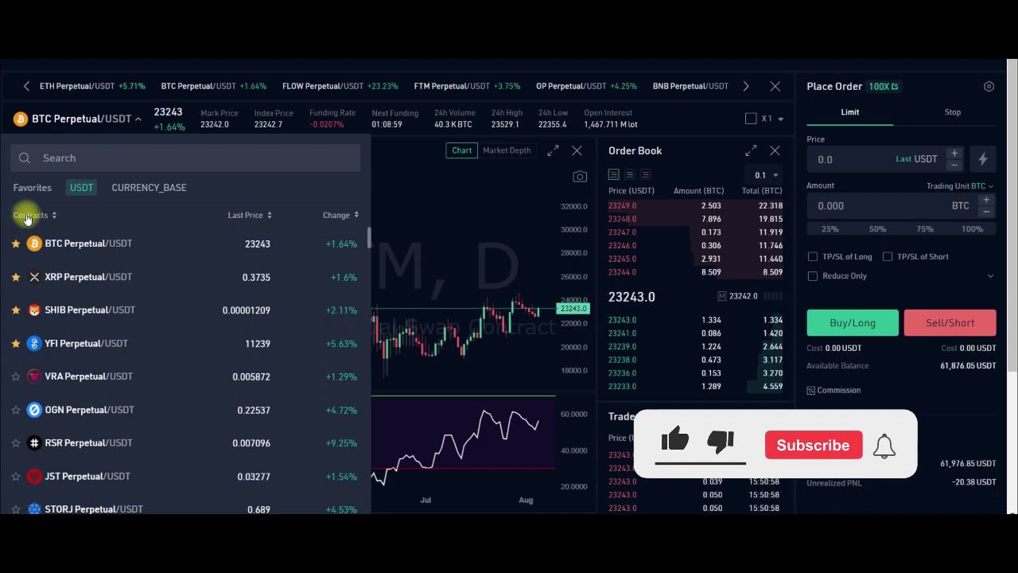
pyautogui.click(32, 187)
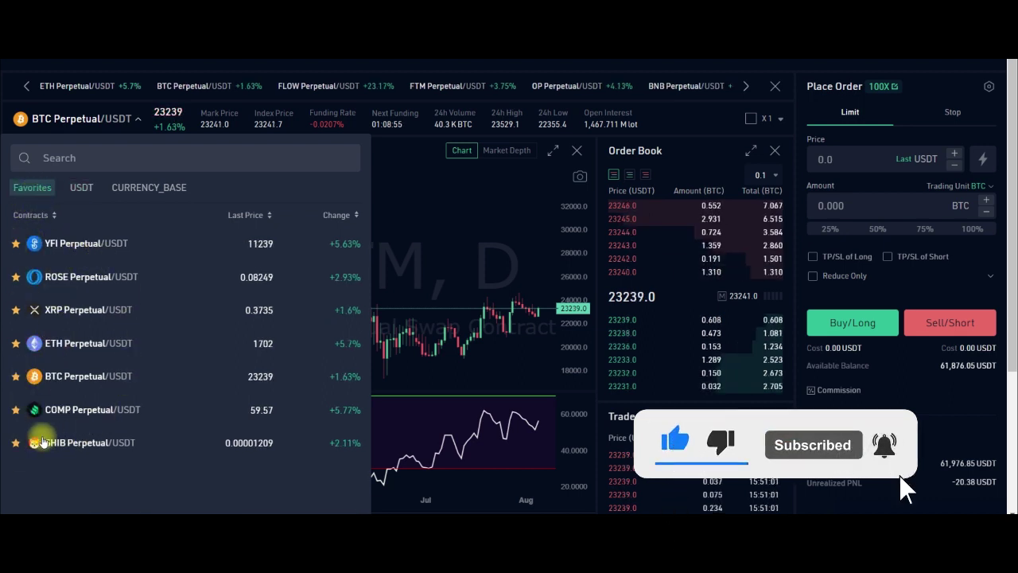
pyautogui.click(81, 189)
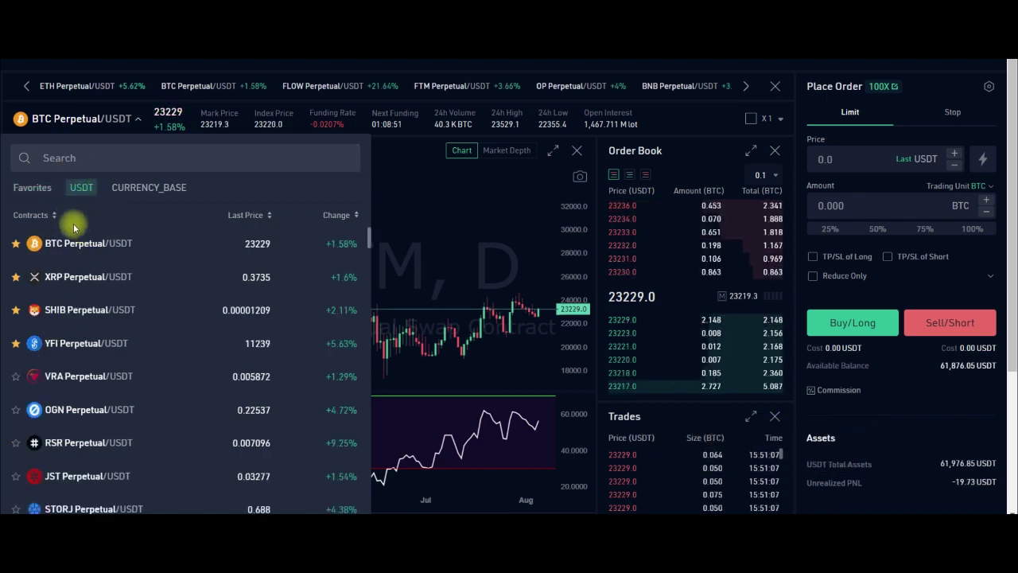
# Search the contract list for 'rose', clear the search, and close the list.
pyautogui.click(62, 157)
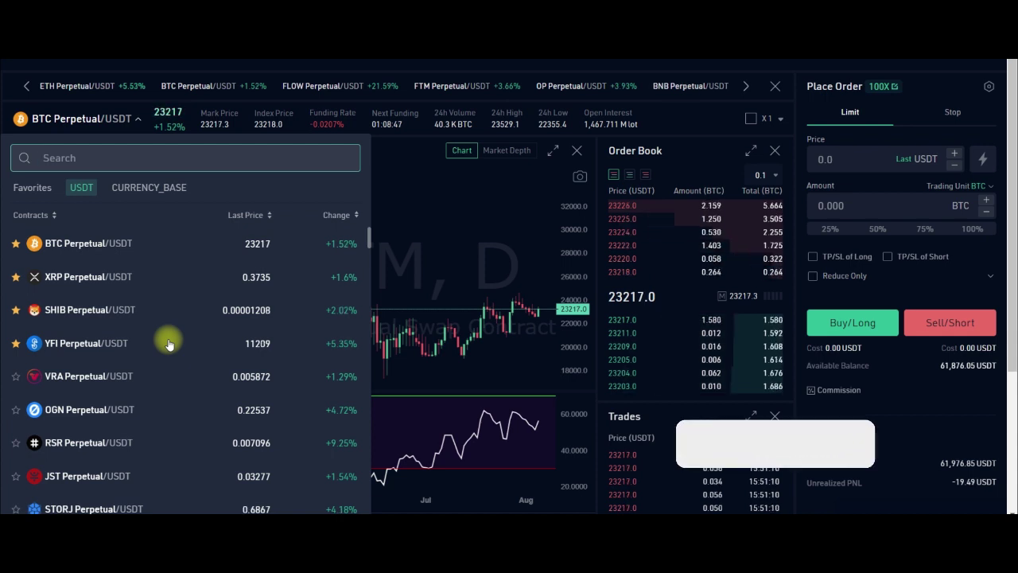
pyautogui.write('rose')
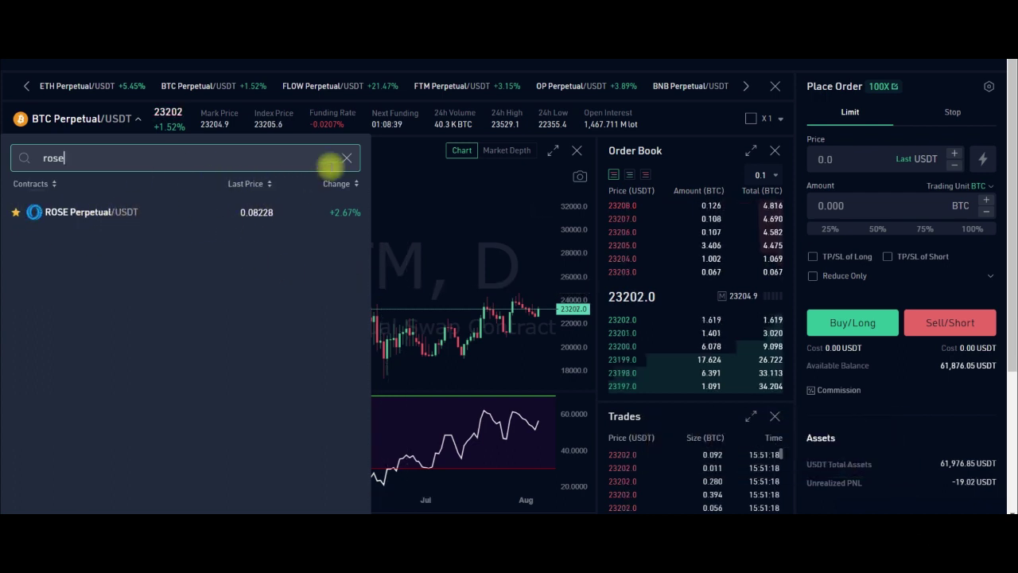
pyautogui.click(346, 159)
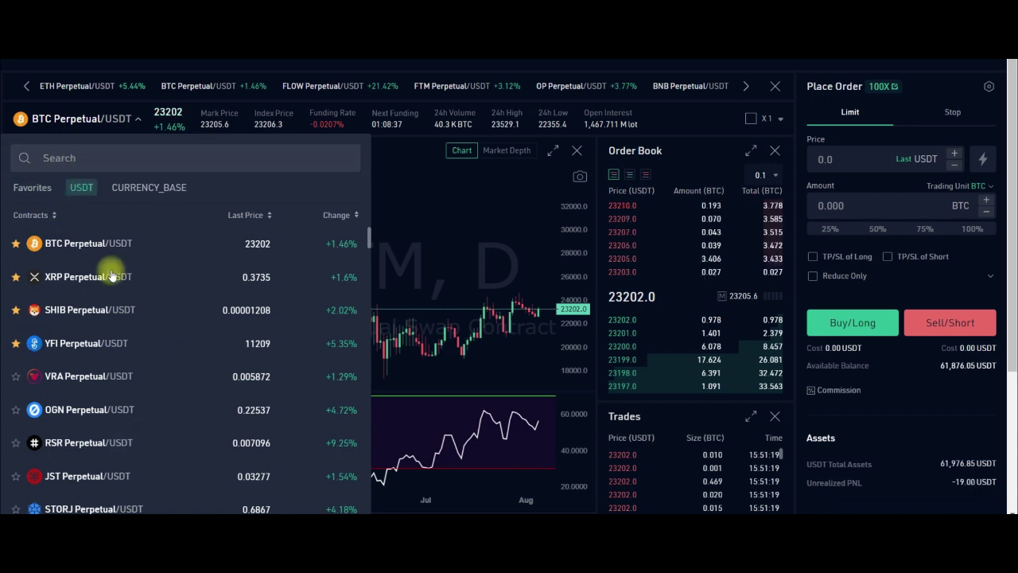
pyautogui.click(94, 119)
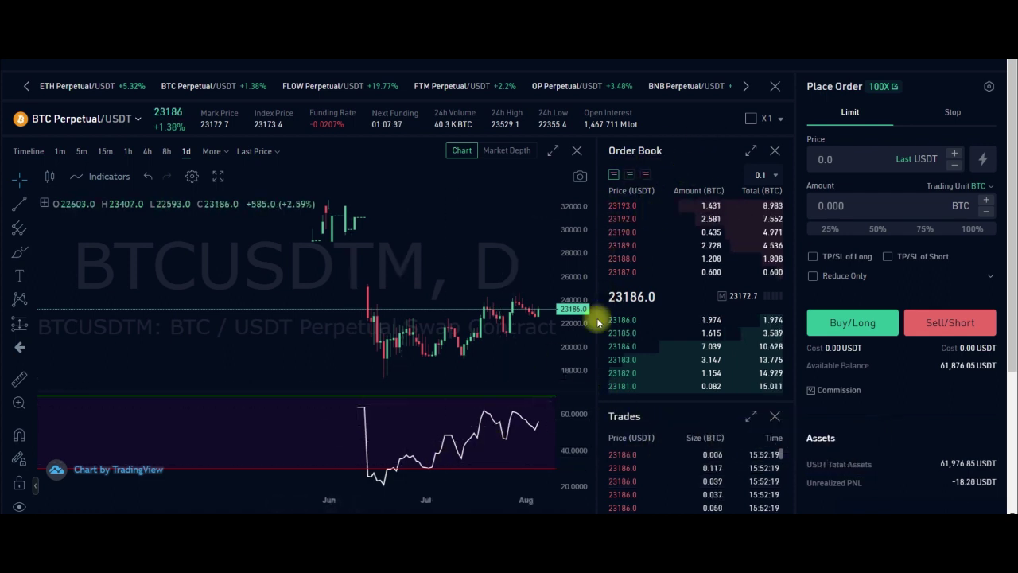
pyautogui.scroll(-2, 670, 233)
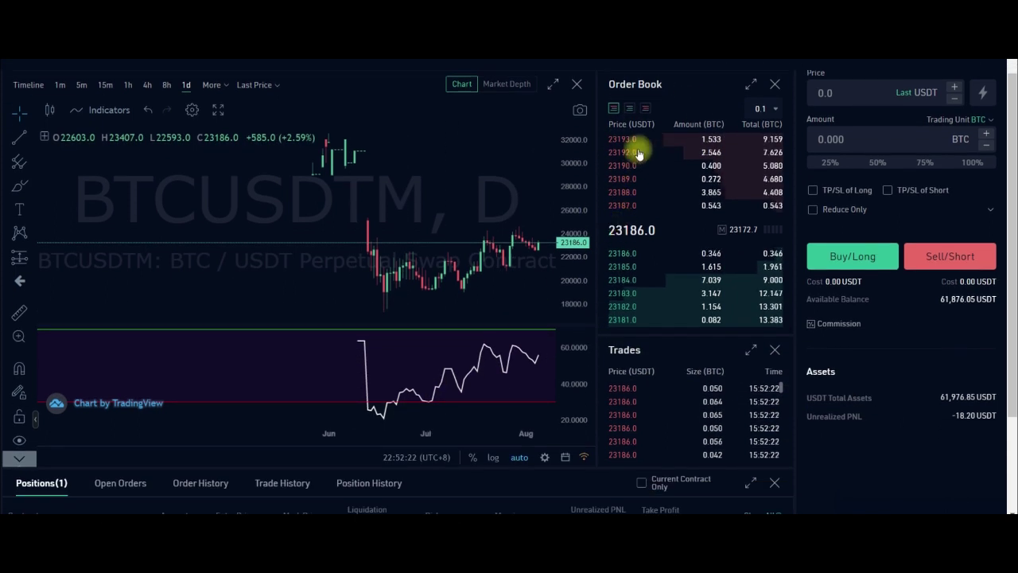
pyautogui.scroll(-2, 642, 242)
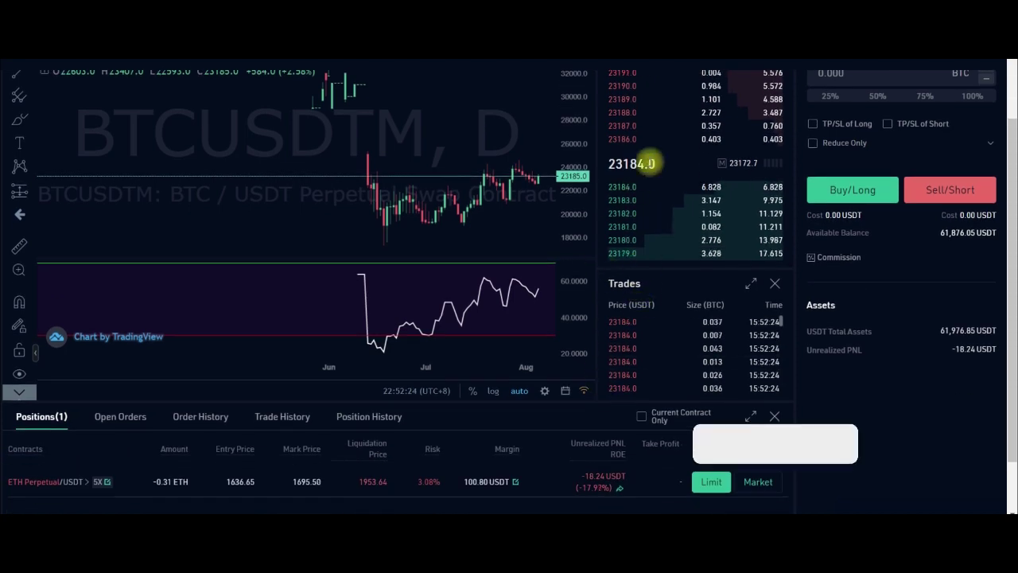
pyautogui.scroll(4, 644, 267)
pyautogui.scroll(-4, 645, 270)
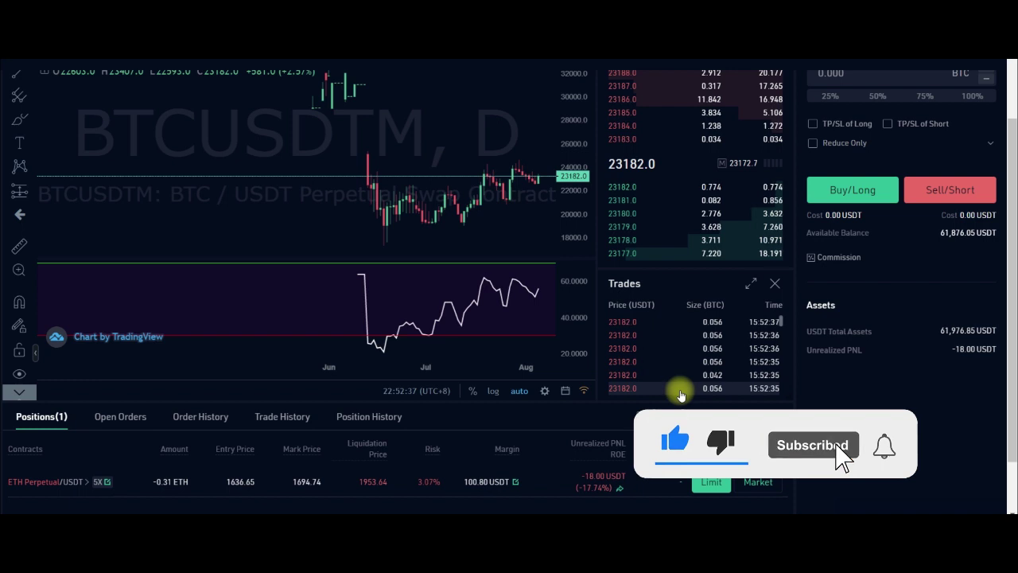
pyautogui.scroll(2, 773, 318)
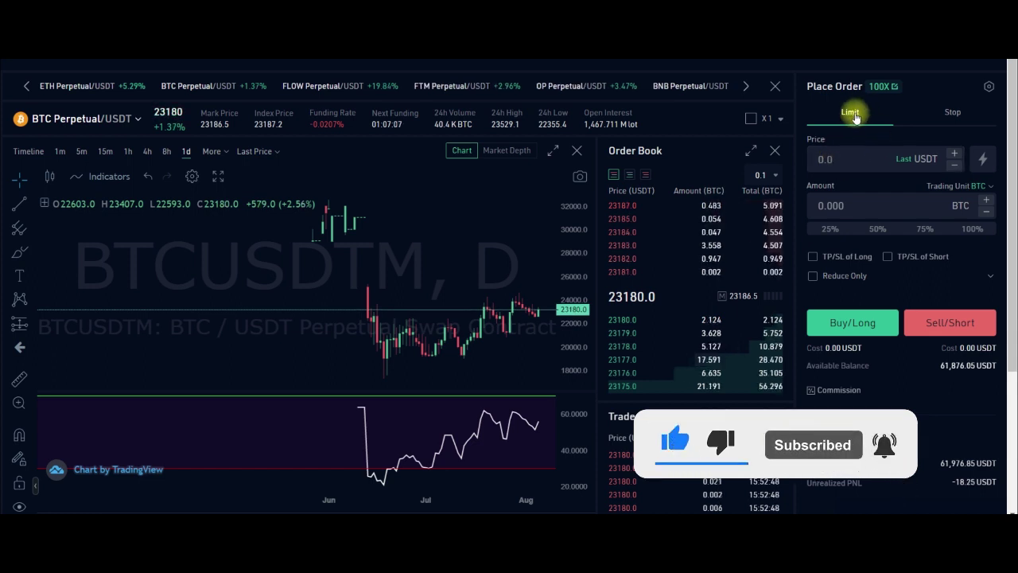
pyautogui.click(954, 124)
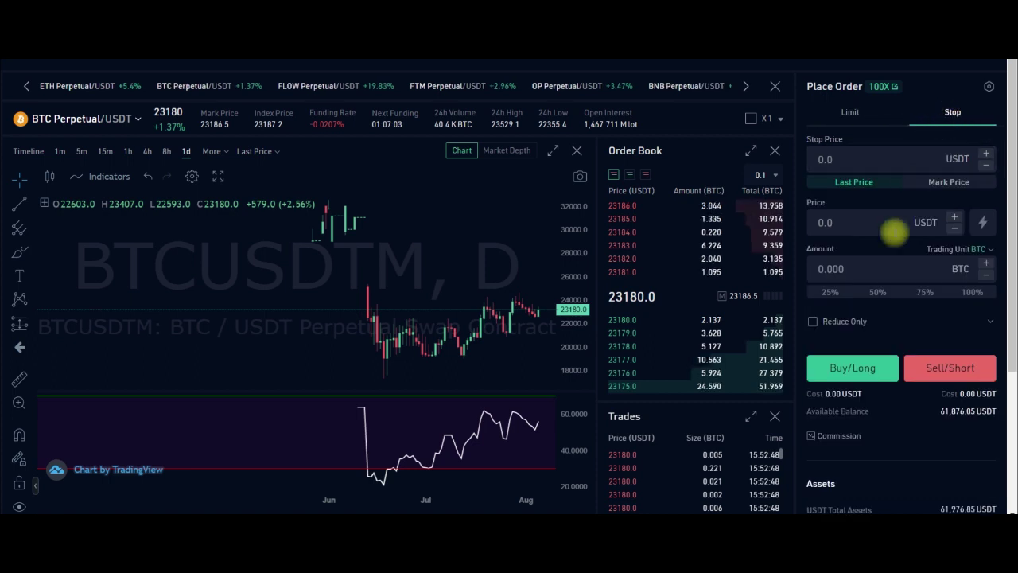
pyautogui.click(850, 113)
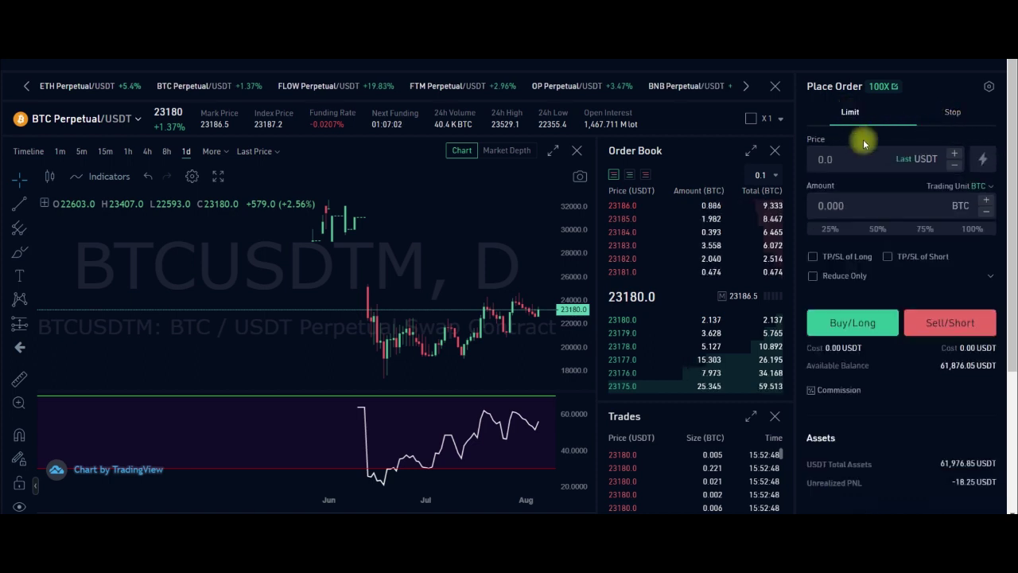
pyautogui.click(950, 116)
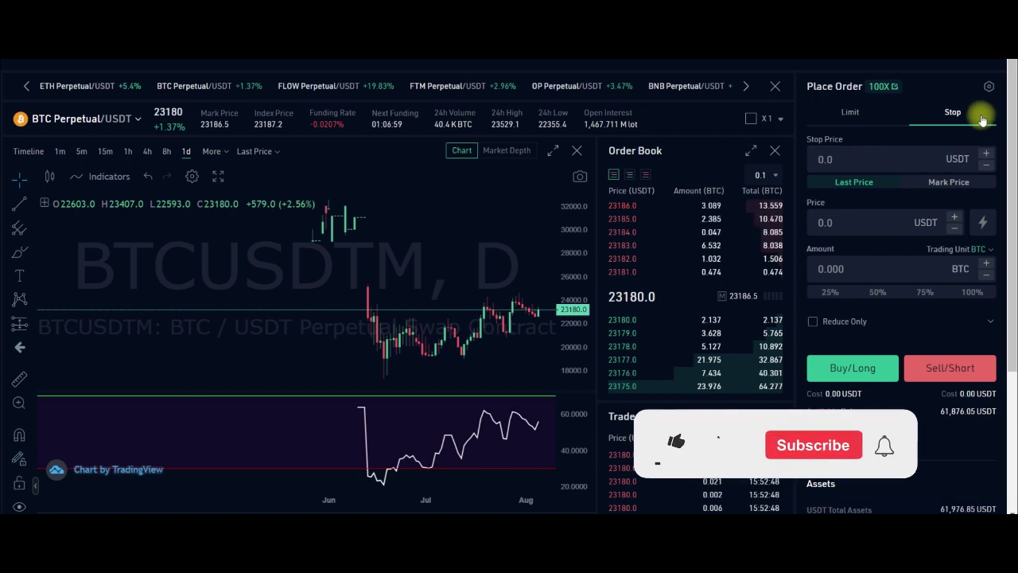
pyautogui.click(862, 114)
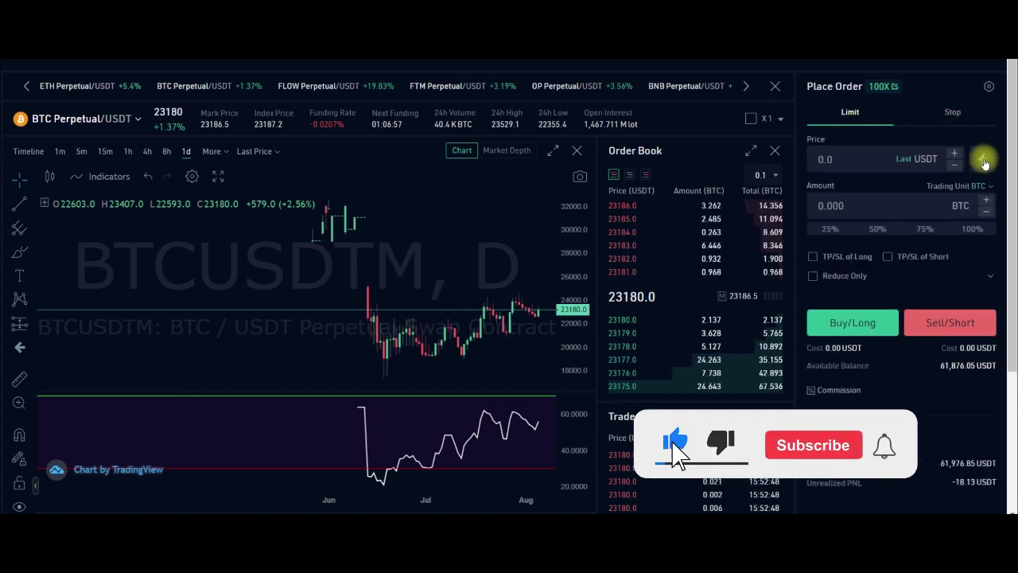
pyautogui.moveTo(980, 166)
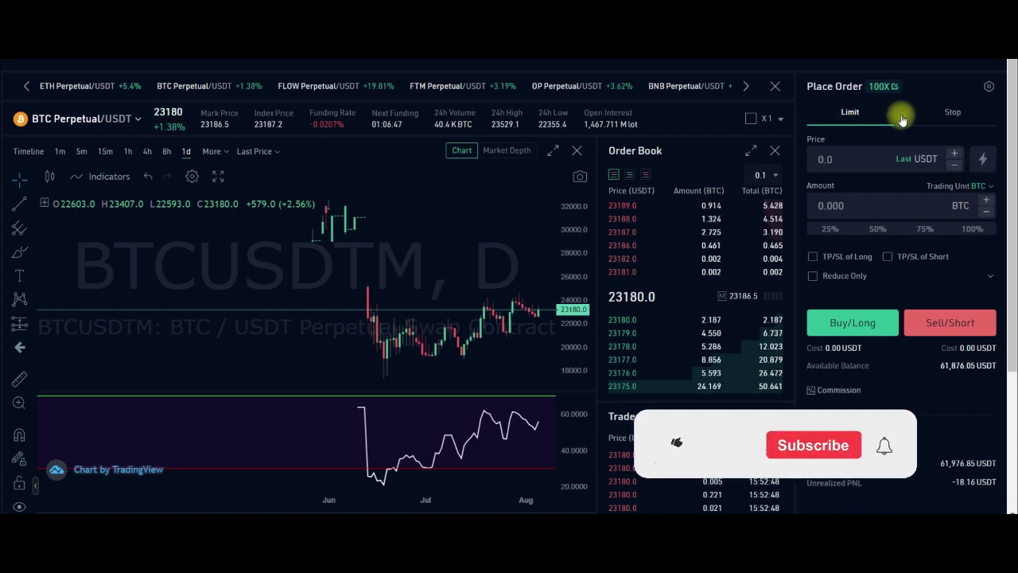
pyautogui.click(952, 112)
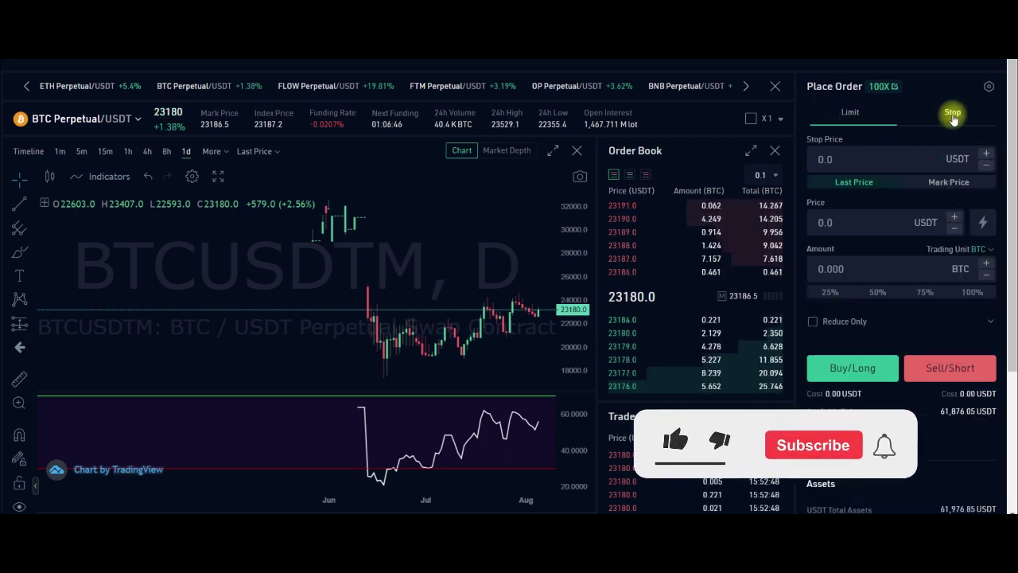
pyautogui.click(844, 118)
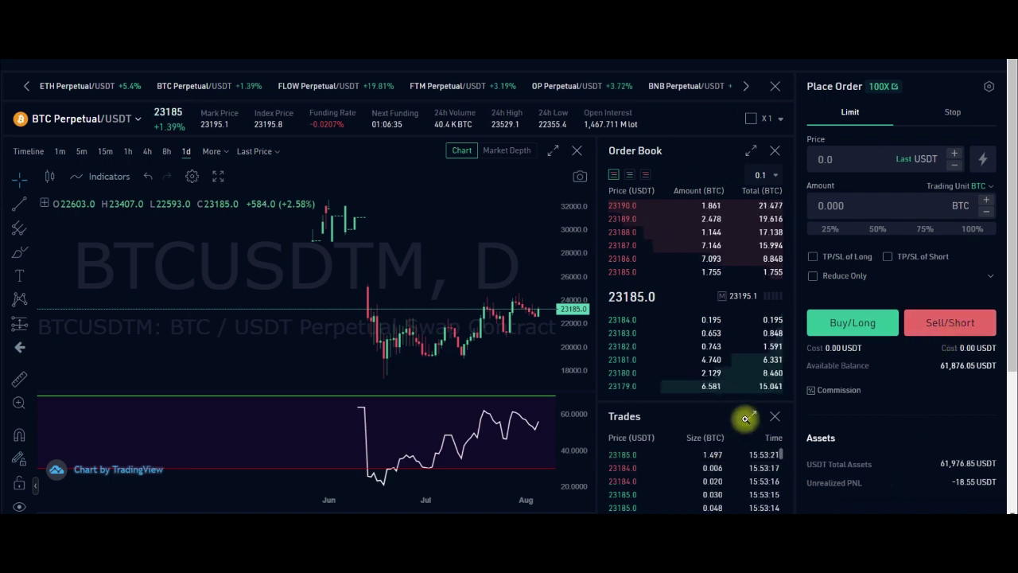
# Nudge the BTC chart and switch it from daily to 15m candles.
pyautogui.moveTo(815, 366)
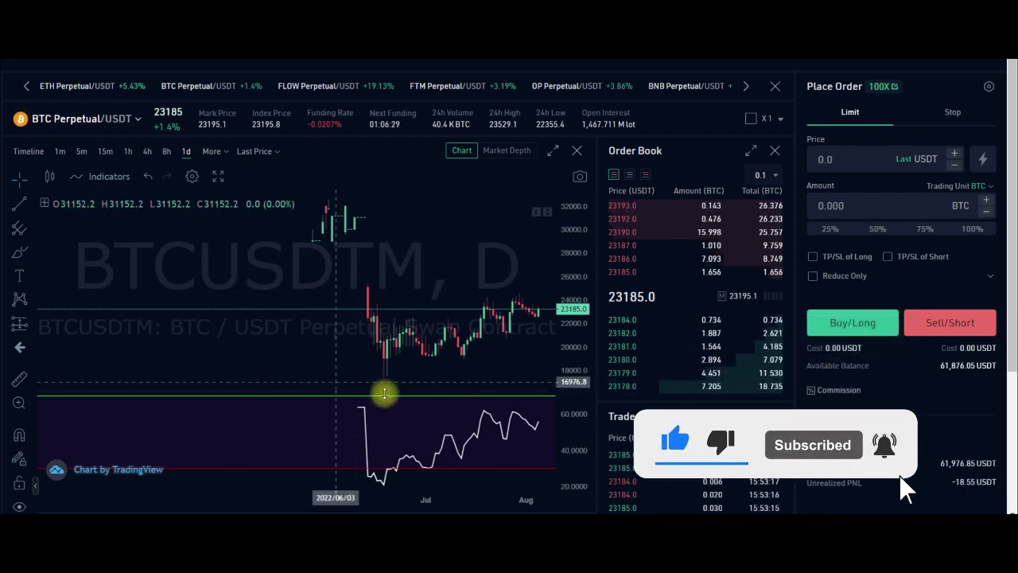
pyautogui.moveTo(384, 393); pyautogui.dragTo(318, 263)
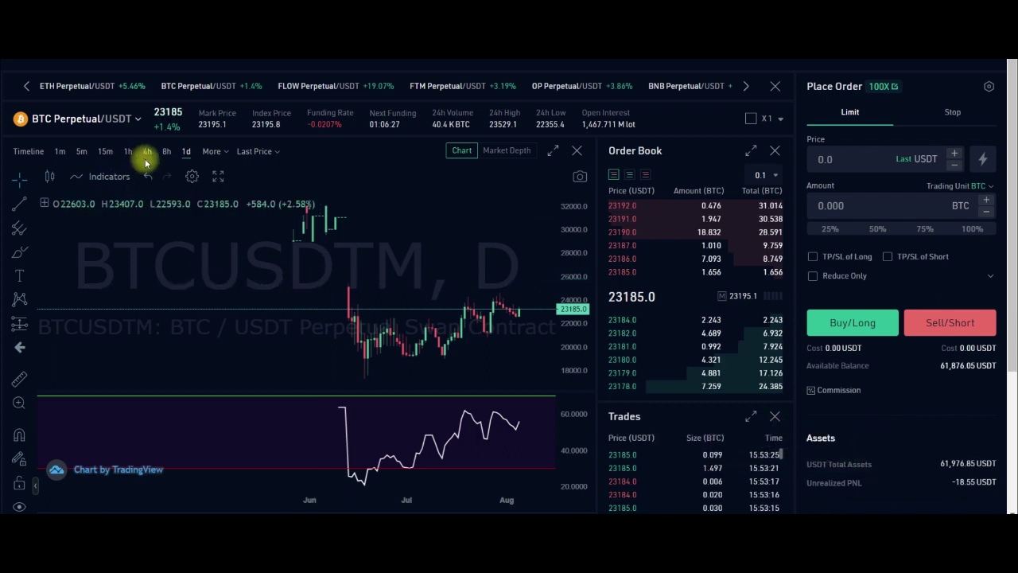
pyautogui.click(104, 151)
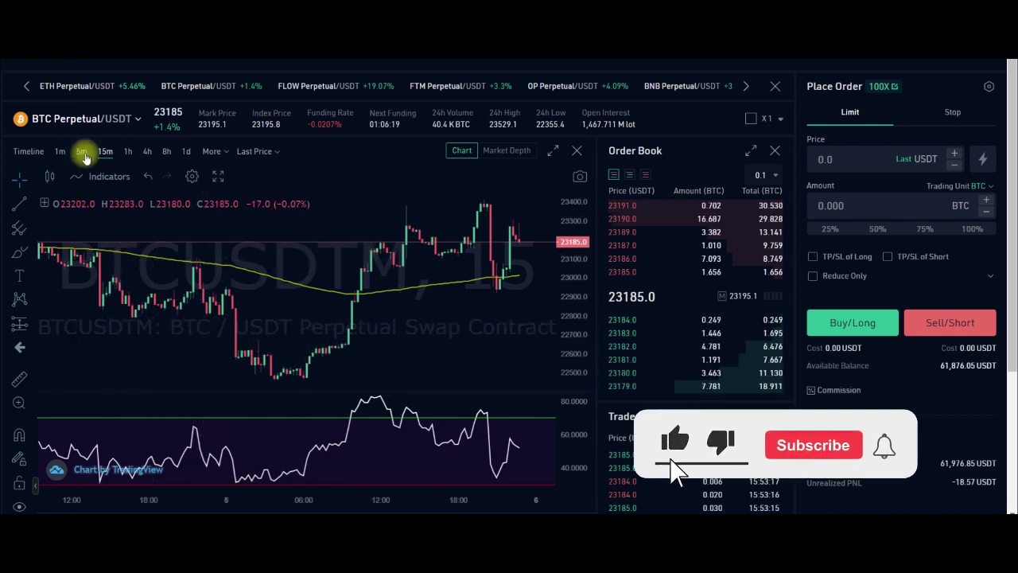
# Pan the BTC chart toward newer candles and switch to the 5m timeframe.
pyautogui.moveTo(422, 350); pyautogui.dragTo(353, 334)
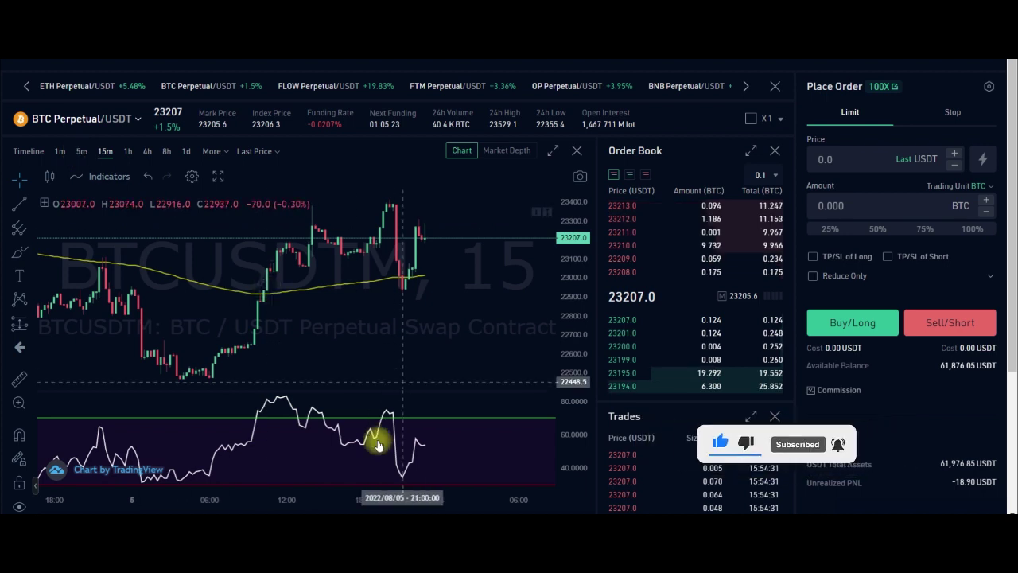
pyautogui.click(81, 151)
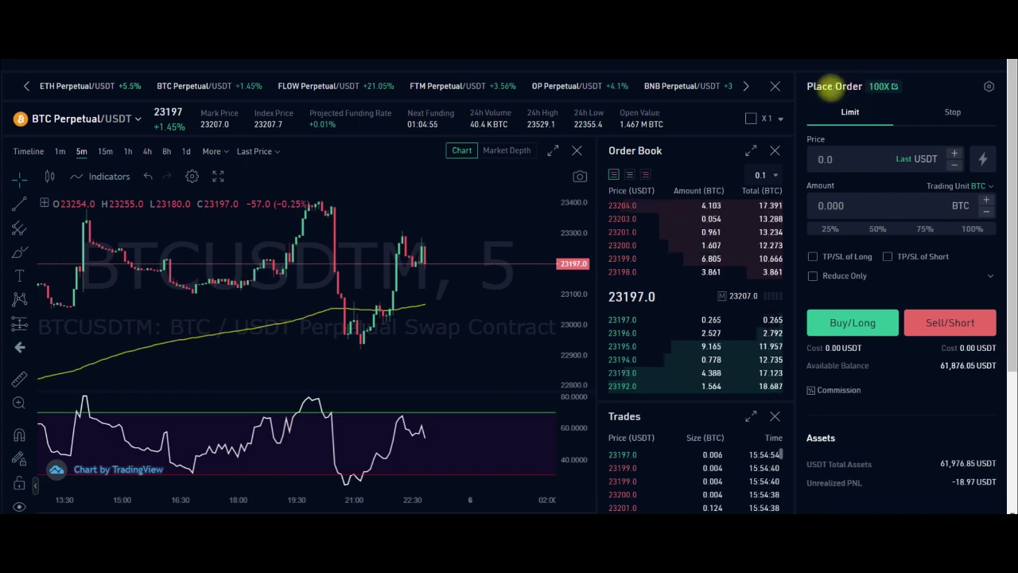
pyautogui.click(890, 88)
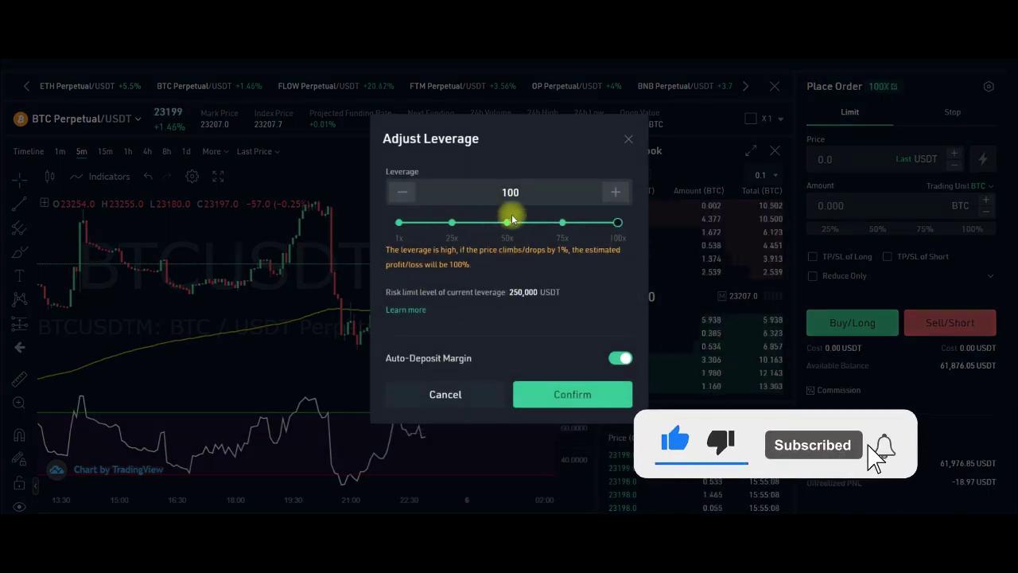
pyautogui.click(400, 225)
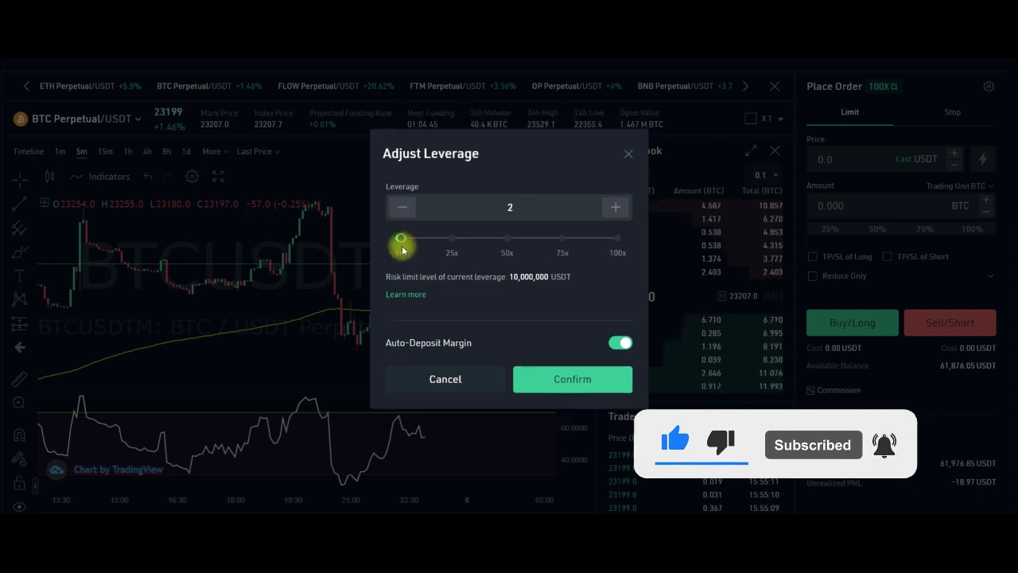
pyautogui.click(620, 240)
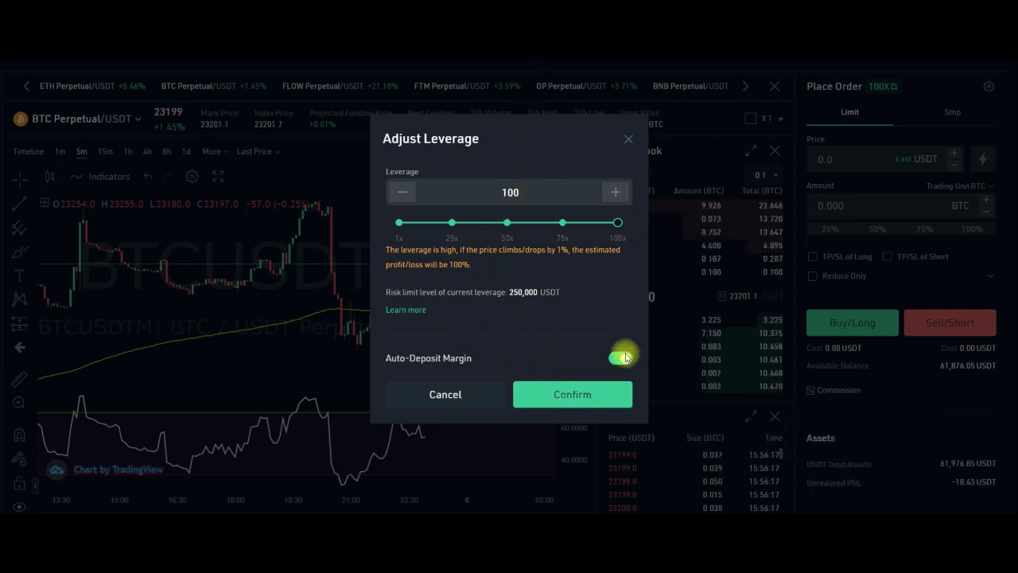
pyautogui.click(577, 402)
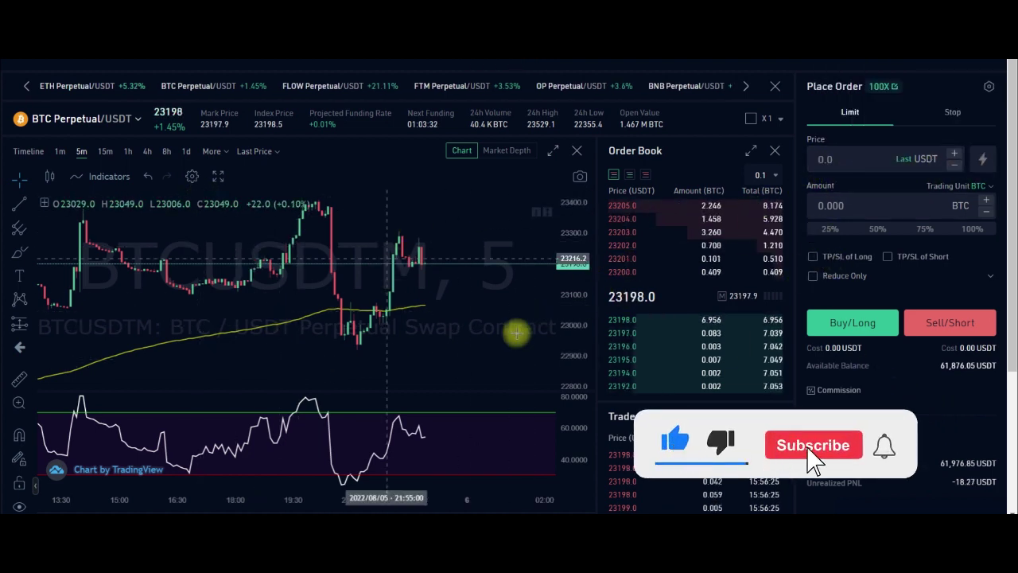
# Set the BTC order price to Market and enter an amount of 1 BTC.
pyautogui.click(985, 161)
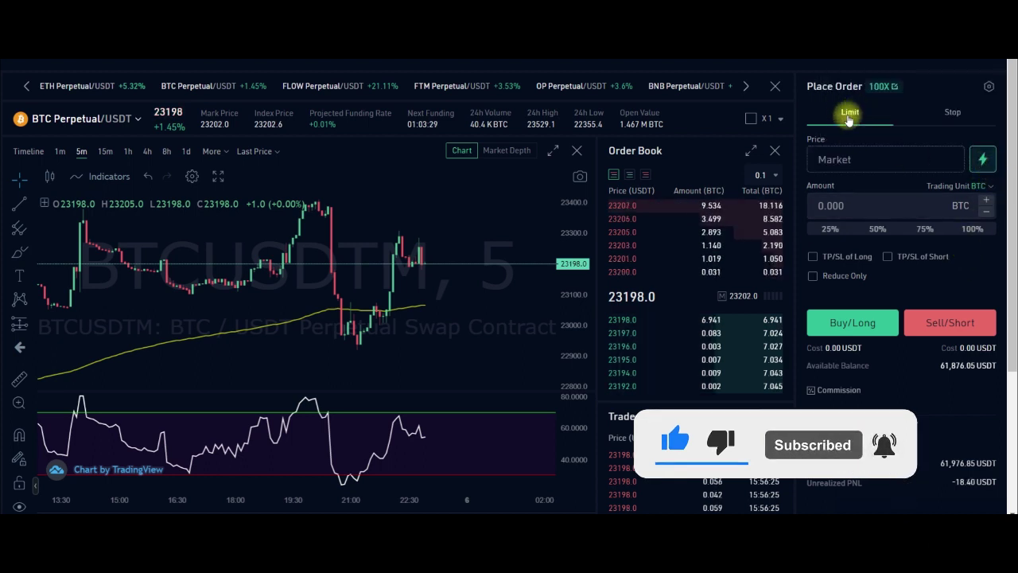
pyautogui.click(983, 160)
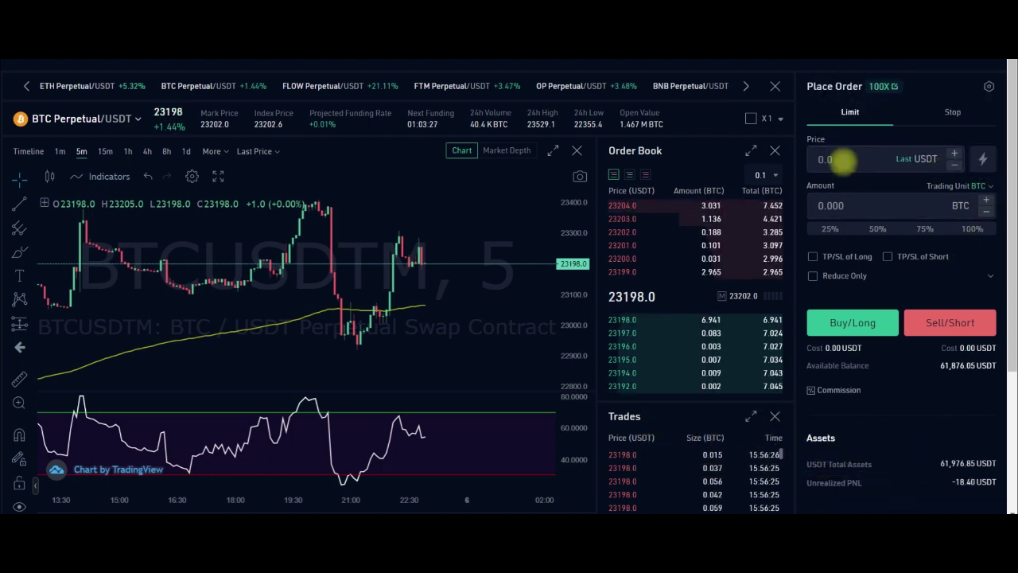
pyautogui.click(819, 159)
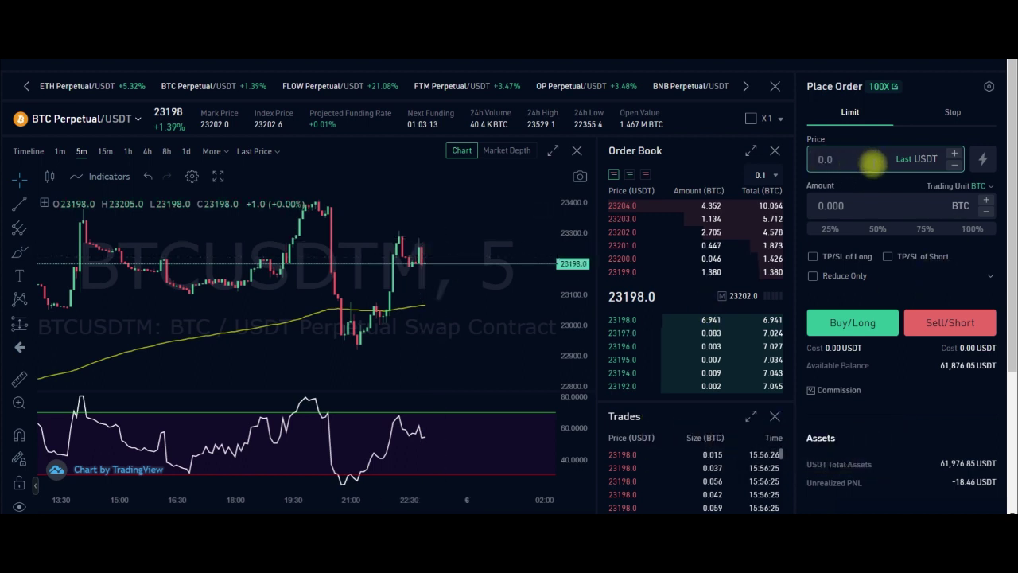
pyautogui.click(984, 161)
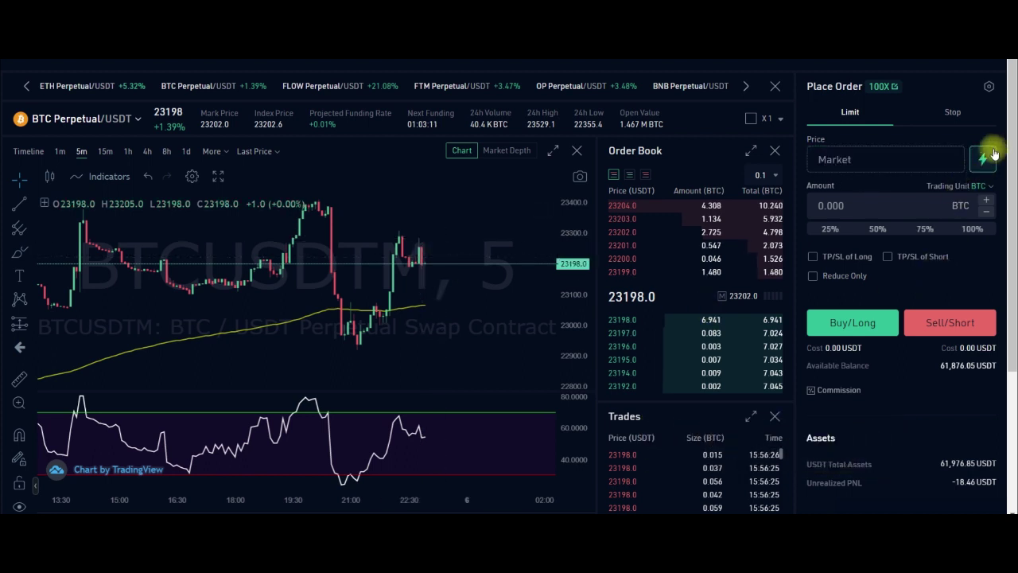
pyautogui.click(830, 206)
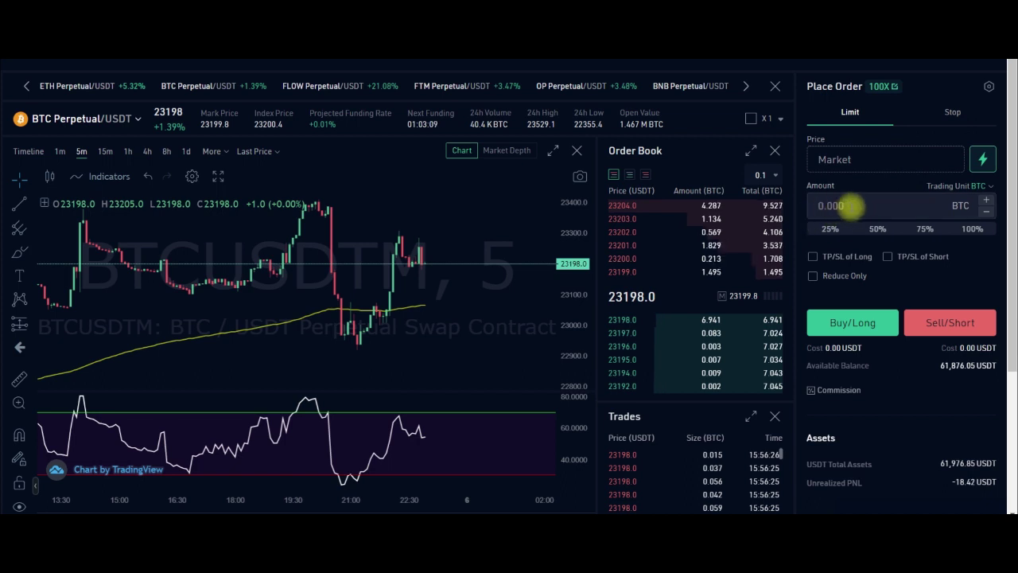
pyautogui.click(856, 206)
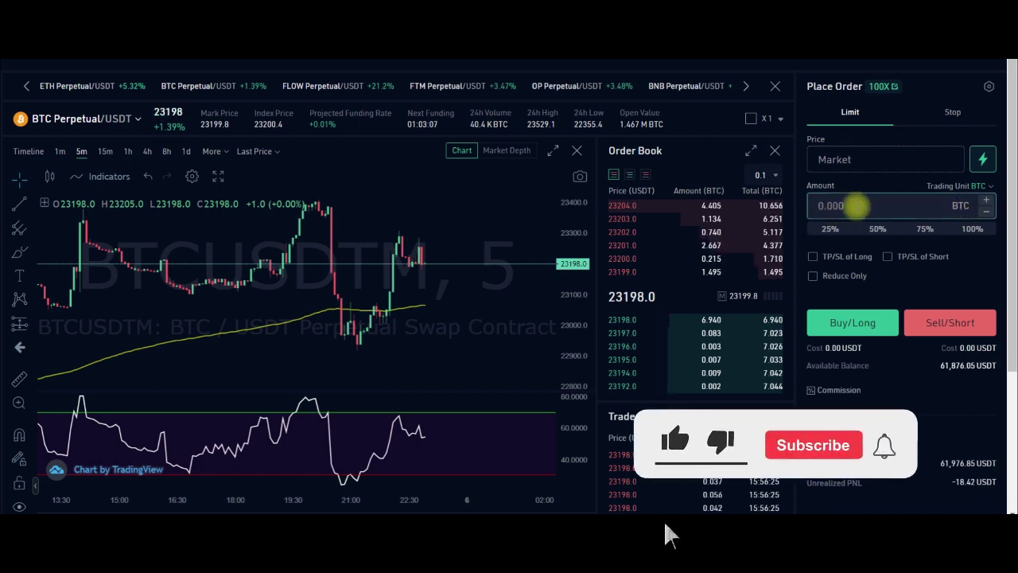
pyautogui.write('1')
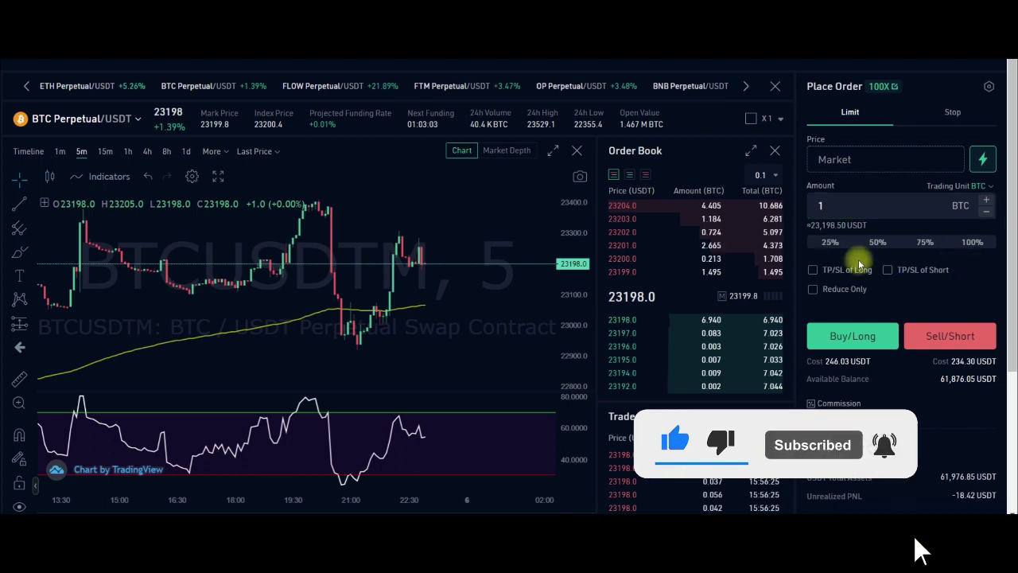
pyautogui.click(840, 336)
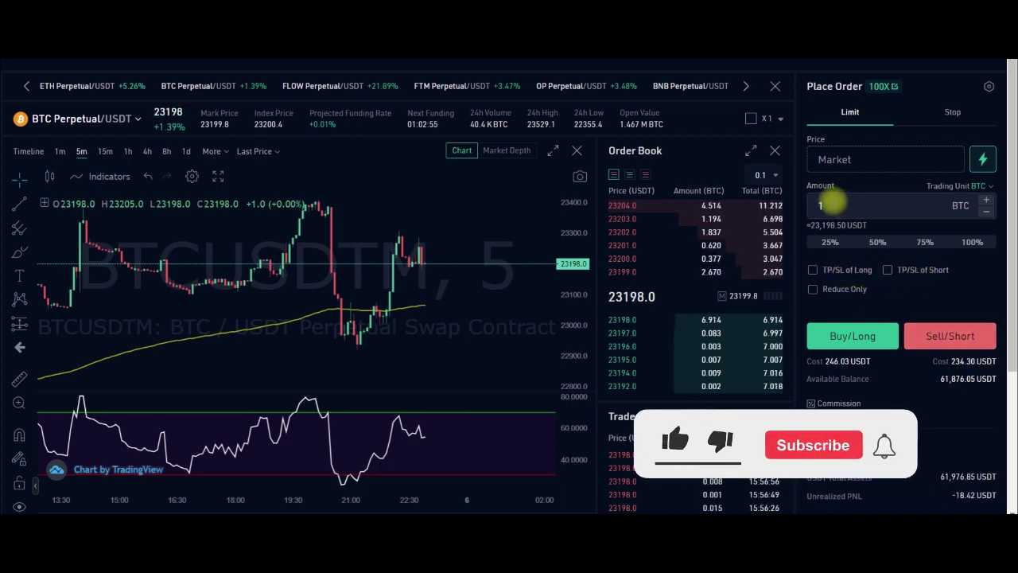
# Enable TP/SL of Short, dismiss the tutorial, and enter a 23053 USDT take profit.
pyautogui.click(887, 271)
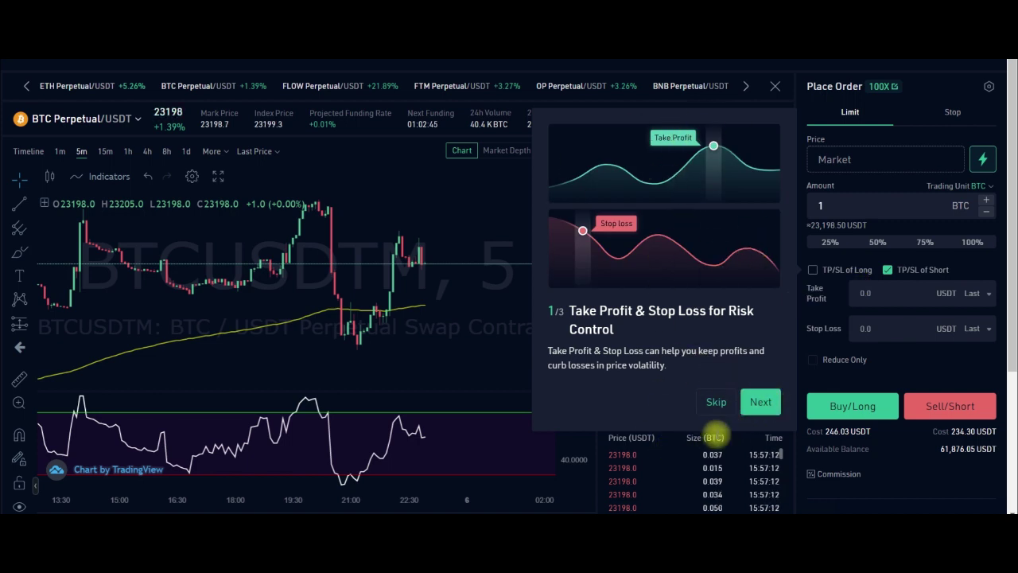
pyautogui.click(718, 403)
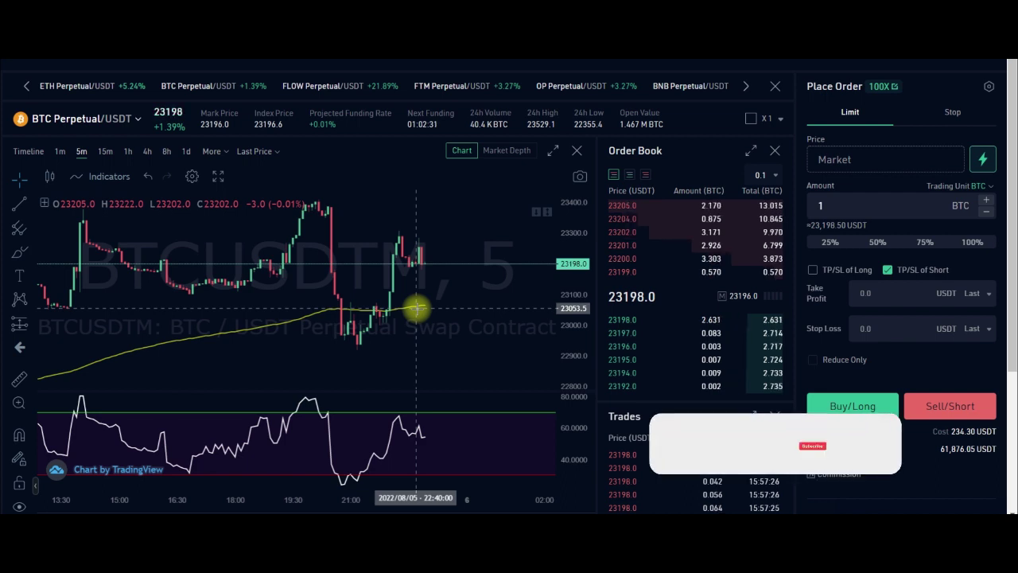
pyautogui.click(887, 297)
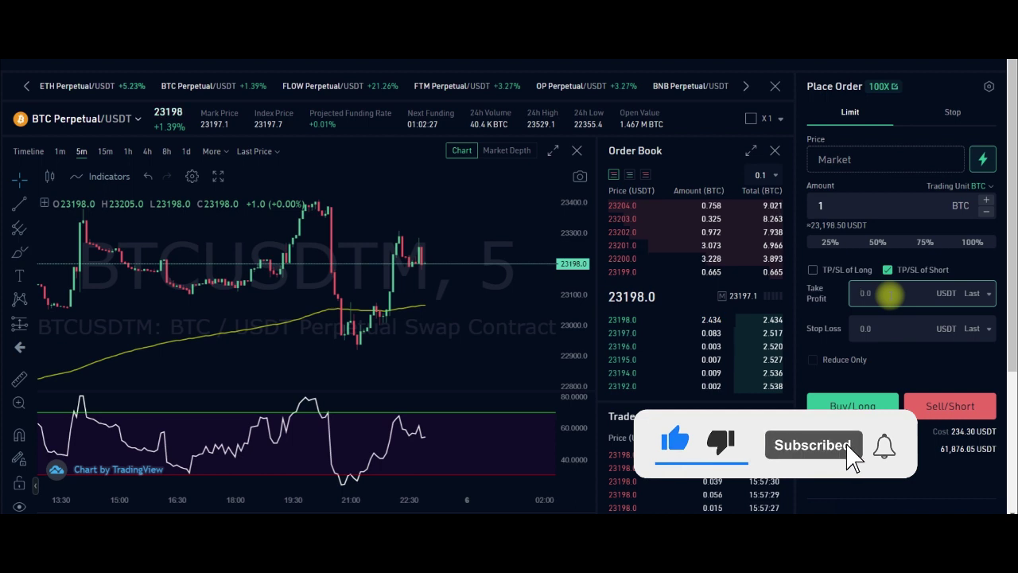
pyautogui.write('20')
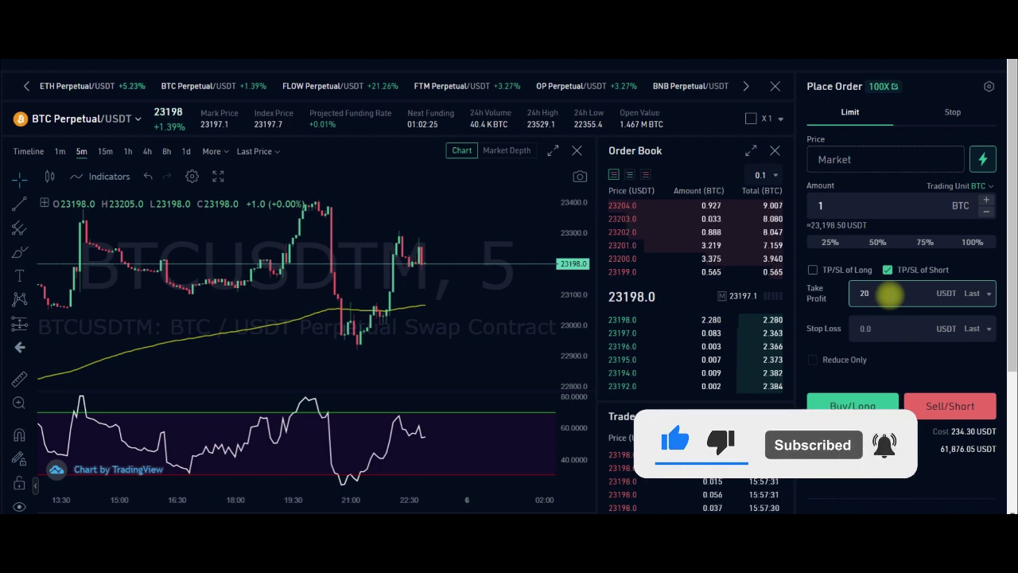
pyautogui.write('35')
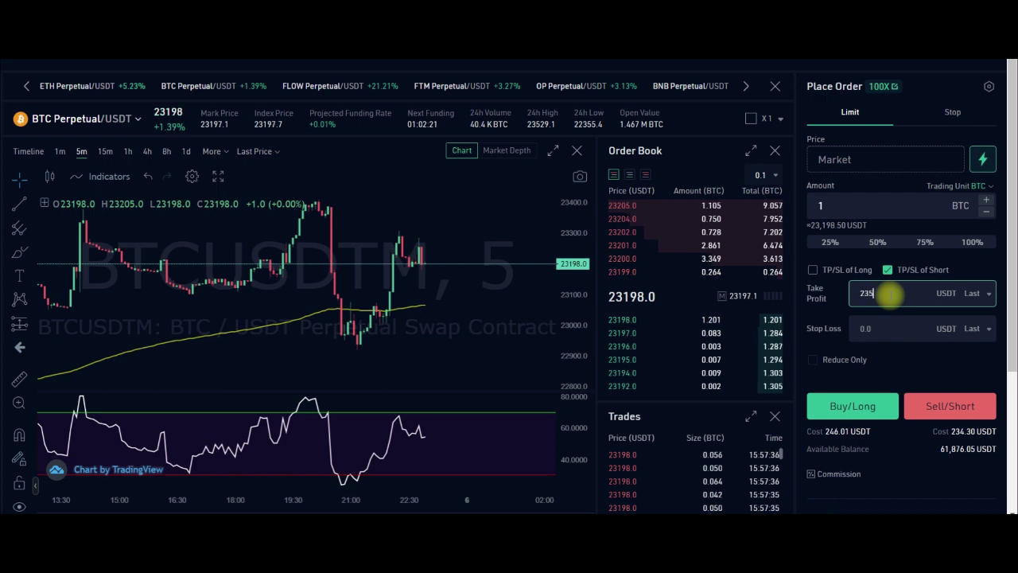
pyautogui.write('953')
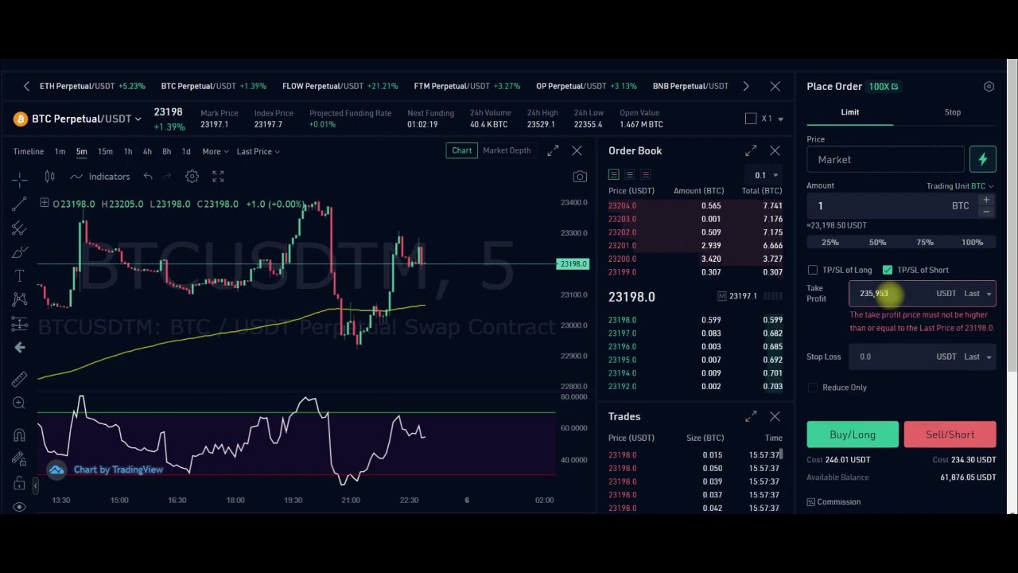
pyautogui.press('BackSpace')
pyautogui.press('BackSpace')
pyautogui.press('BackSpace')
pyautogui.press('BackSpace')
pyautogui.write('053')
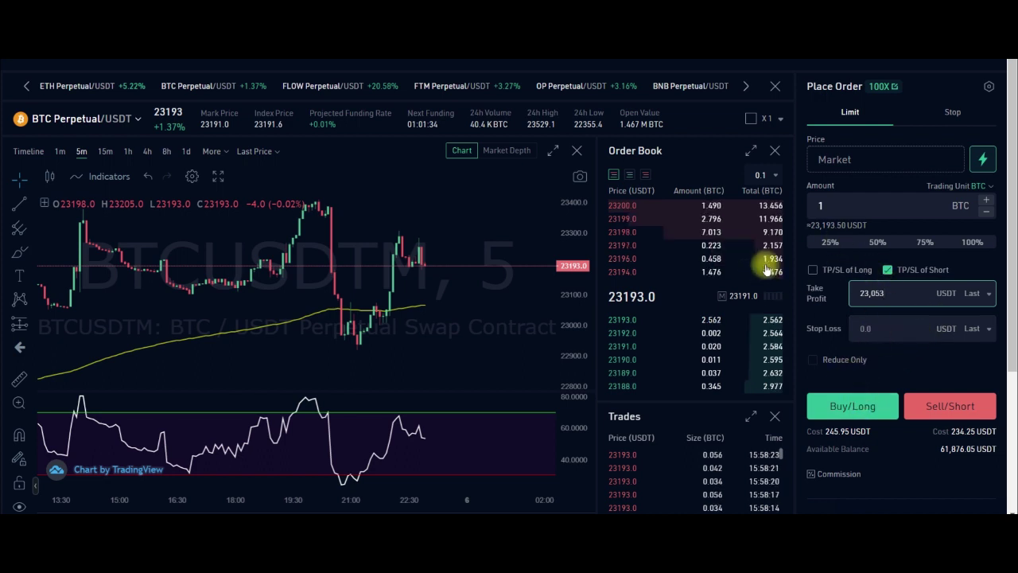
# Review the order form and its 234.10 USDT sell/short cost figures.
pyautogui.scroll(-1, 866, 327)
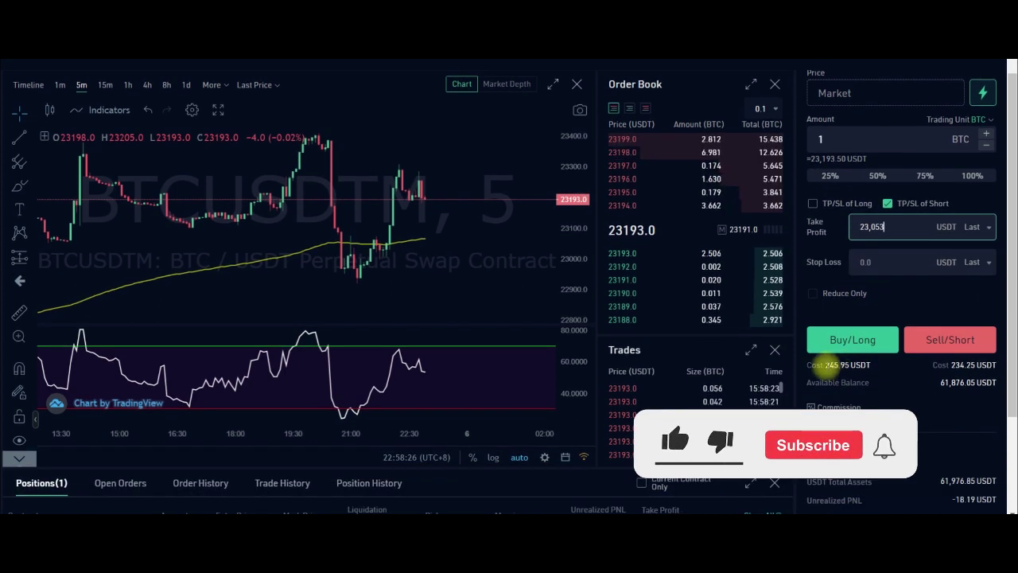
pyautogui.scroll(1, 875, 159)
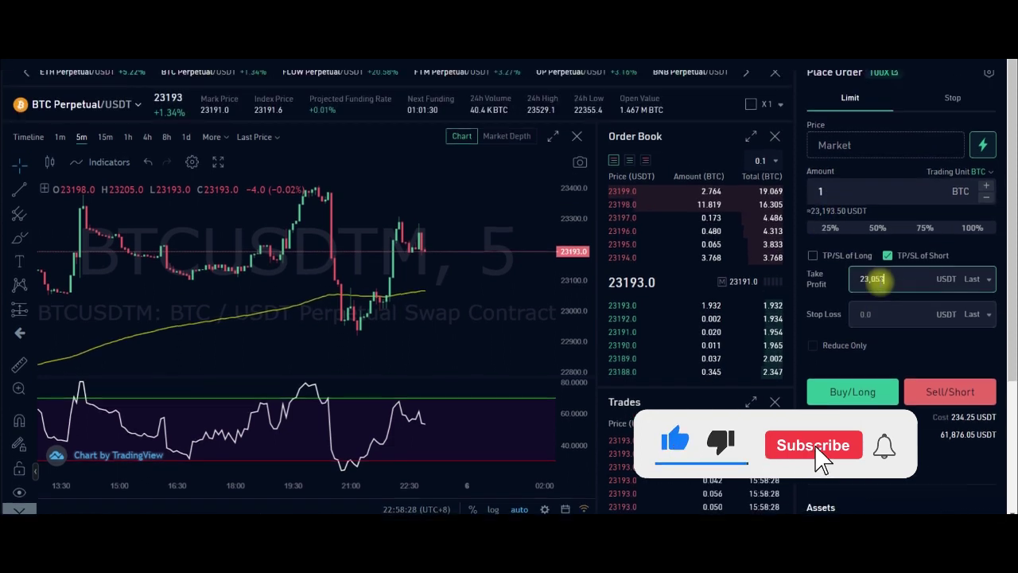
pyautogui.scroll(-1, 913, 233)
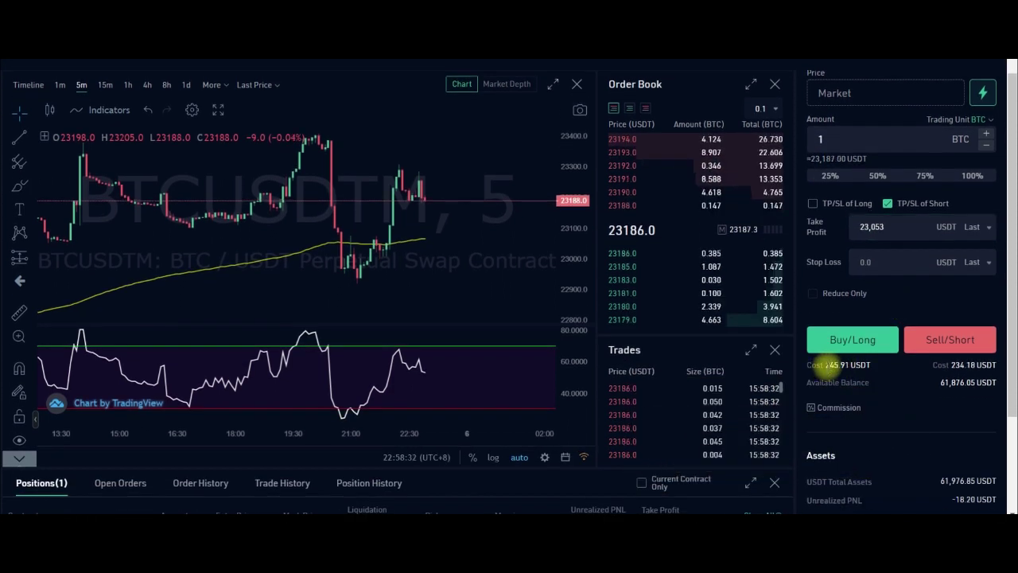
pyautogui.moveTo(827, 366); pyautogui.dragTo(984, 379)
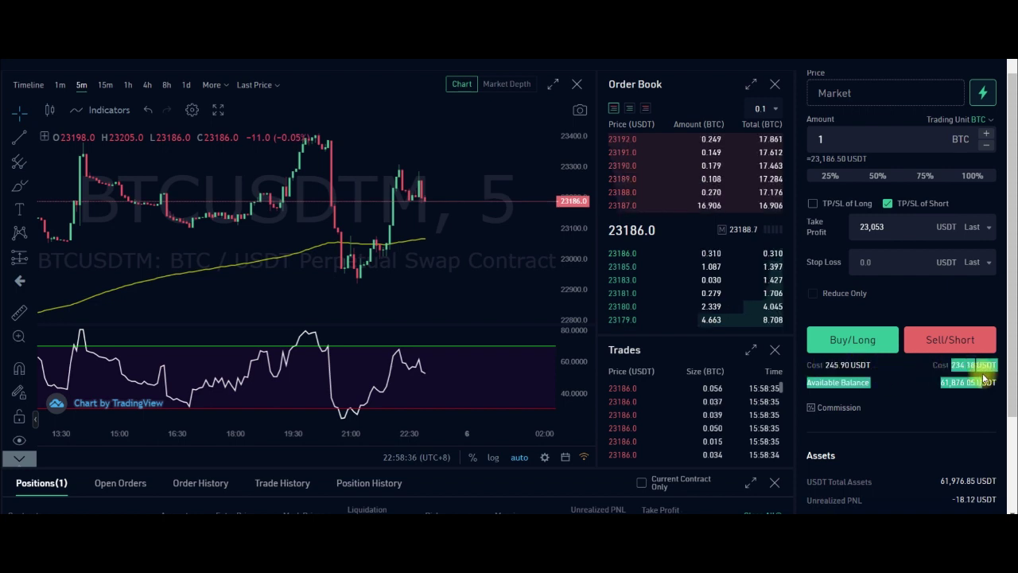
pyautogui.click(959, 369)
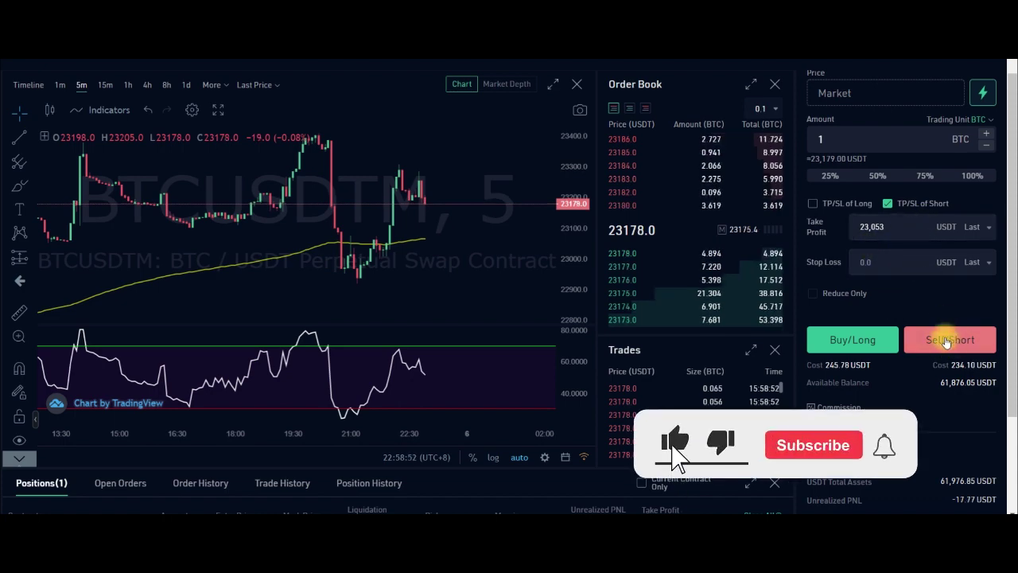
# Sell/short 1 BTC at market, confirming the order with the trading password.
pyautogui.click(947, 341)
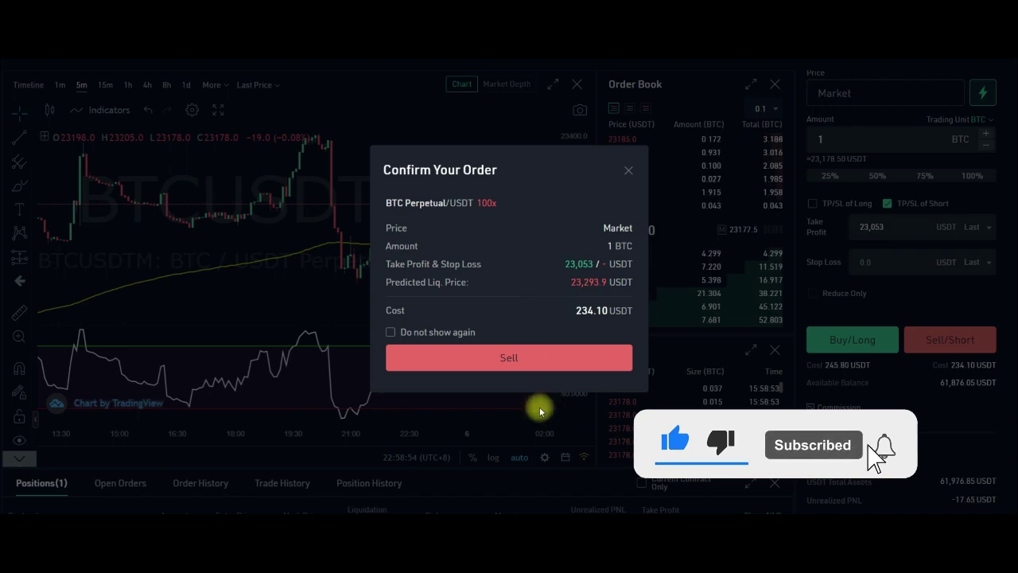
pyautogui.click(498, 362)
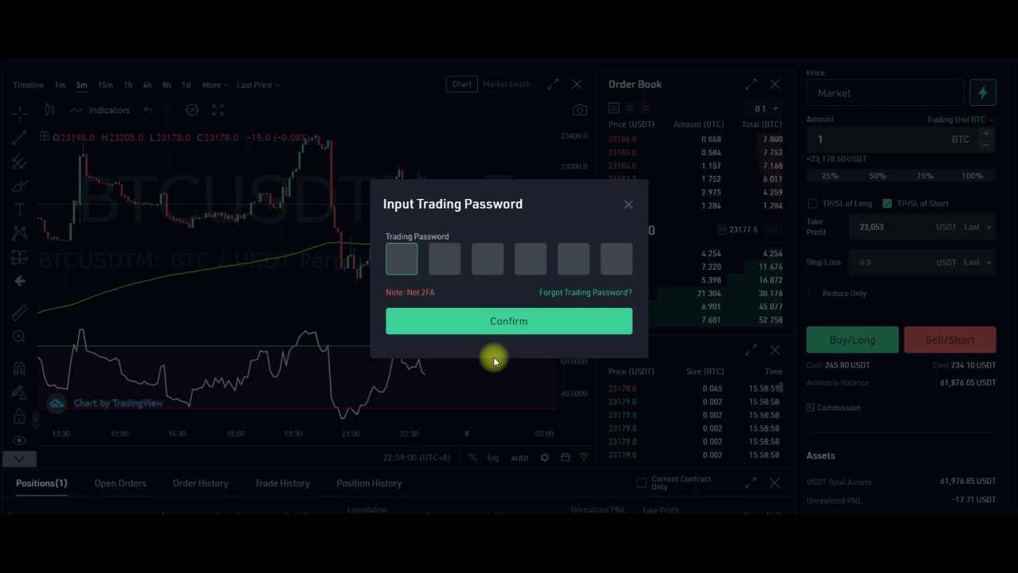
pyautogui.write('******')
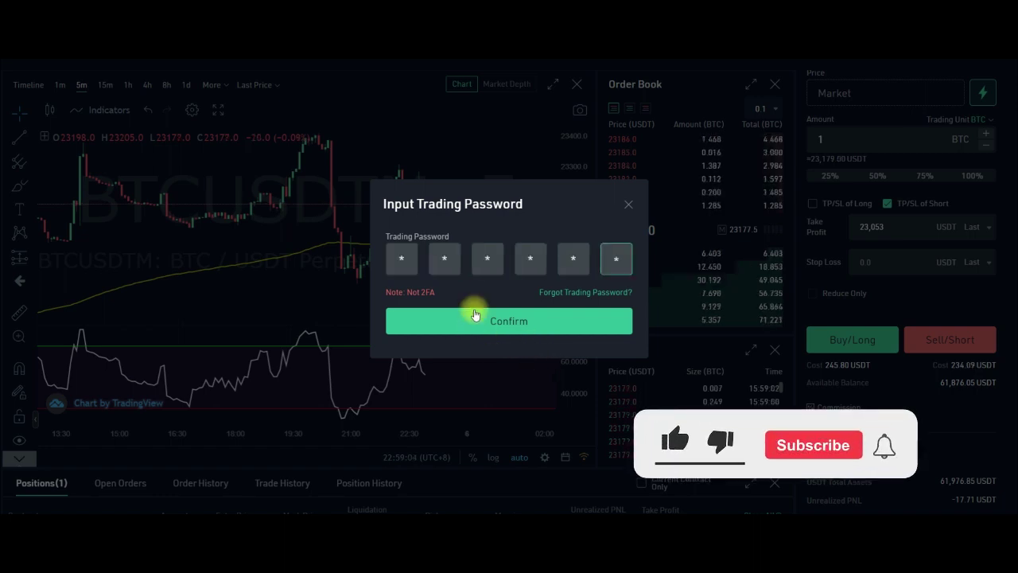
pyautogui.click(494, 328)
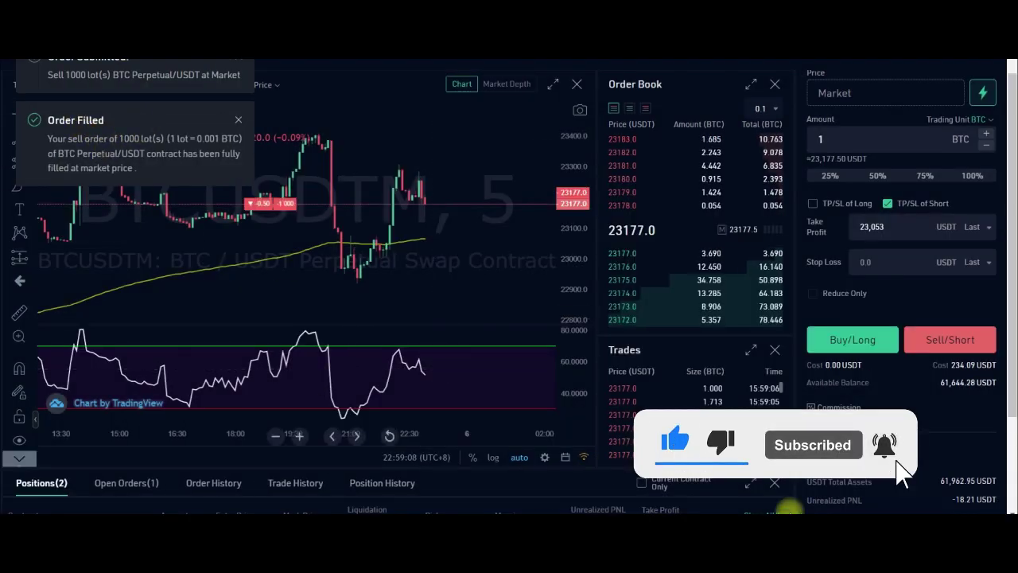
pyautogui.scroll(-2, 155, 227)
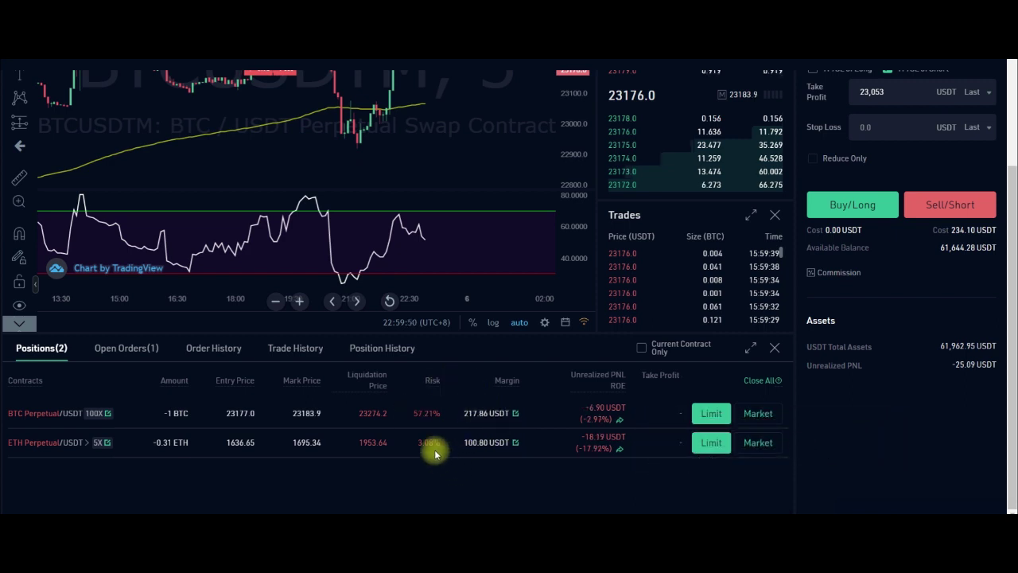
pyautogui.click(515, 414)
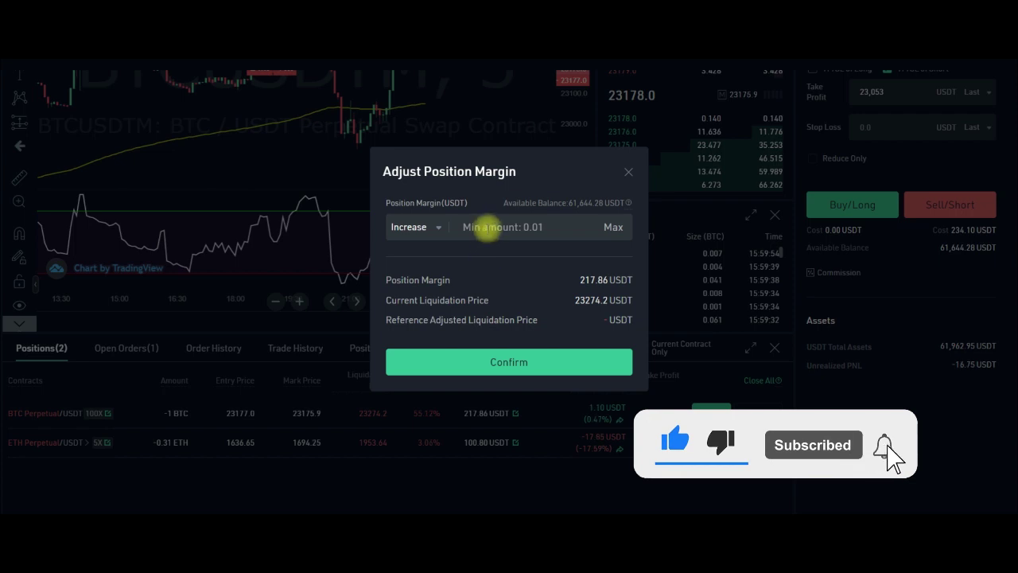
# Enter a 5,000 USDT margin increase for the BTC short and confirm it.
pyautogui.write('1000')
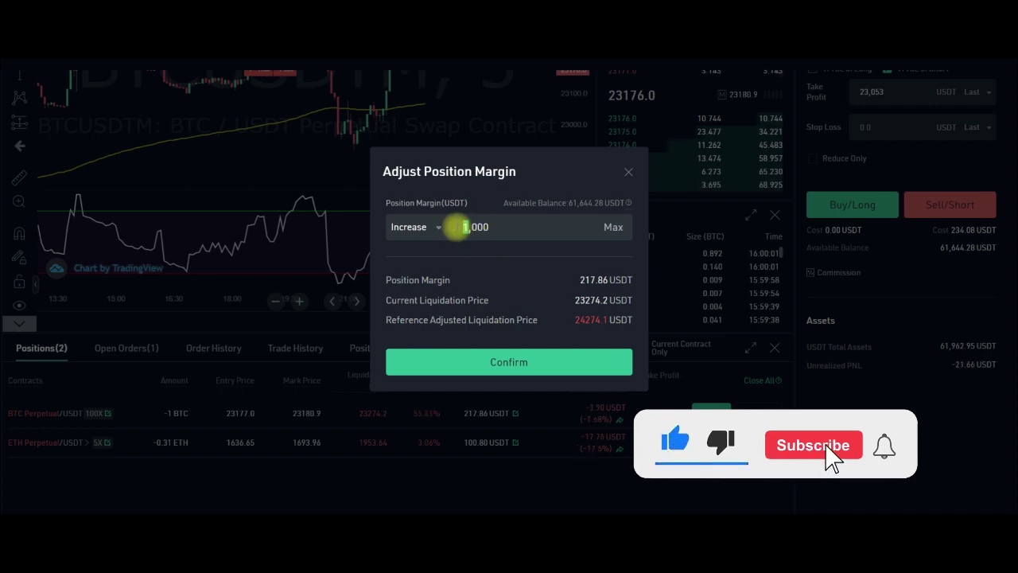
pyautogui.write('3')
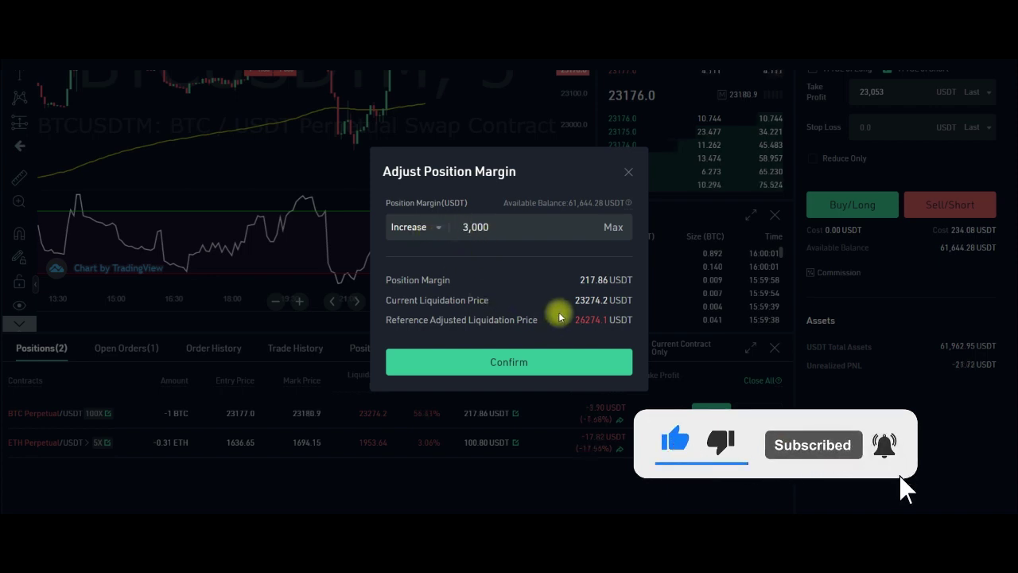
pyautogui.moveTo(468, 227); pyautogui.dragTo(451, 229)
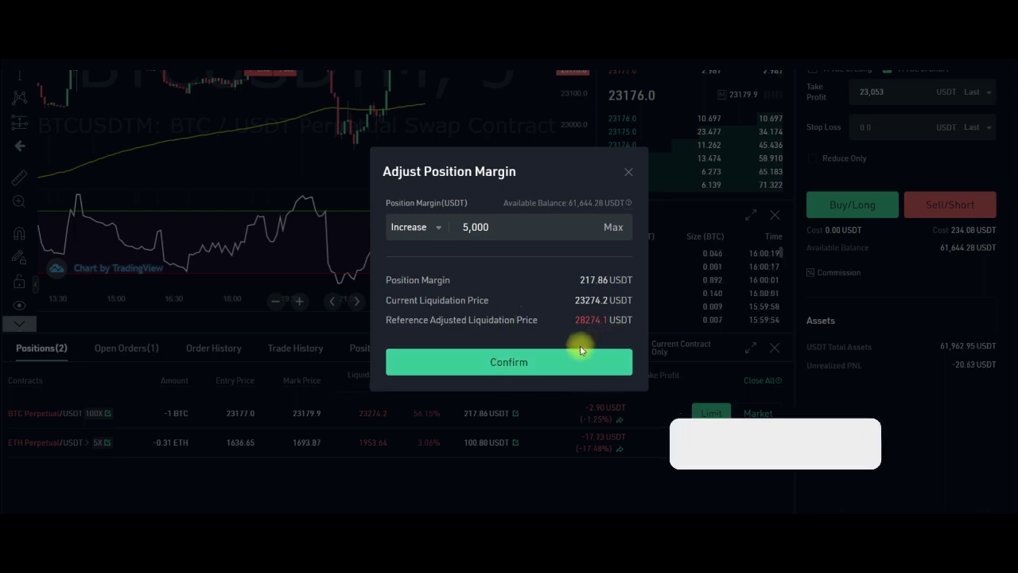
pyautogui.click(522, 360)
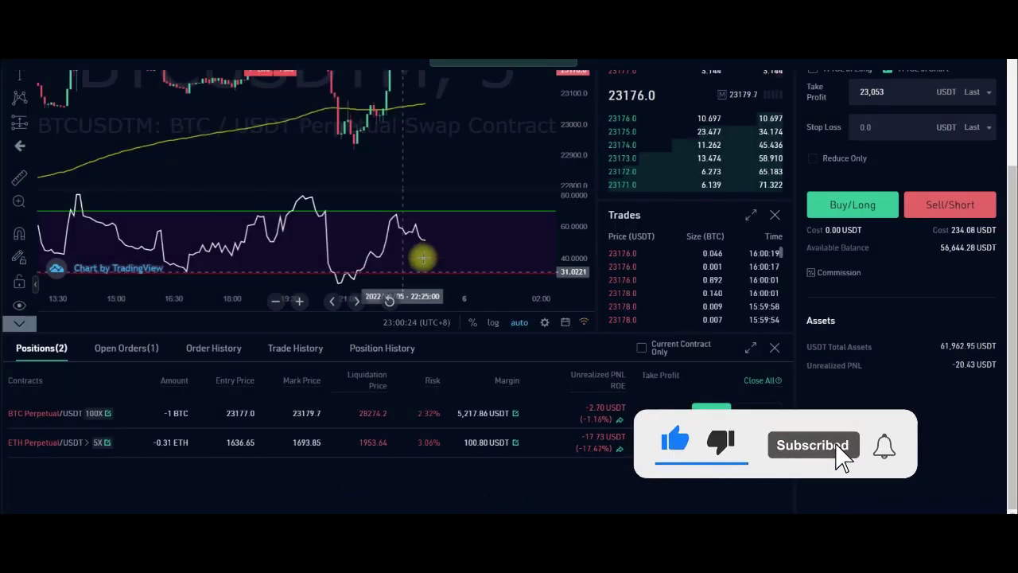
# Highlight the BTC short's new margin and liquidation price to review them.
pyautogui.moveTo(459, 413); pyautogui.dragTo(514, 413)
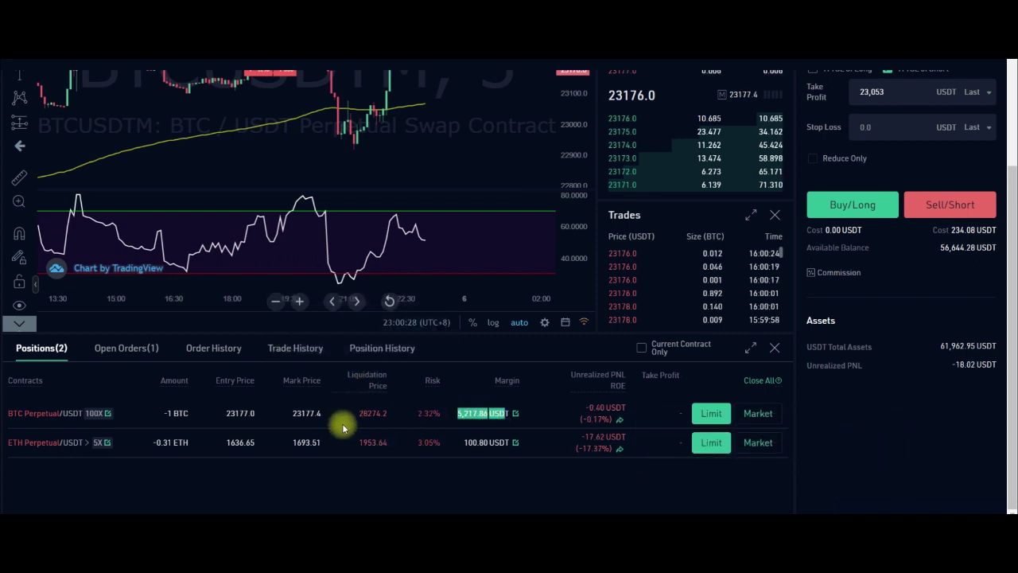
pyautogui.moveTo(348, 413); pyautogui.dragTo(381, 413)
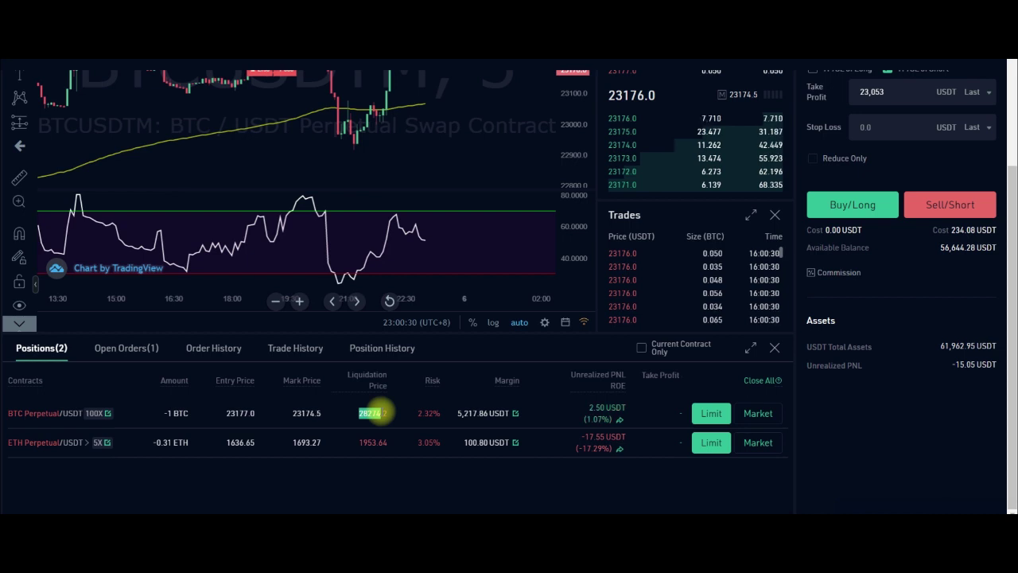
pyautogui.click(417, 482)
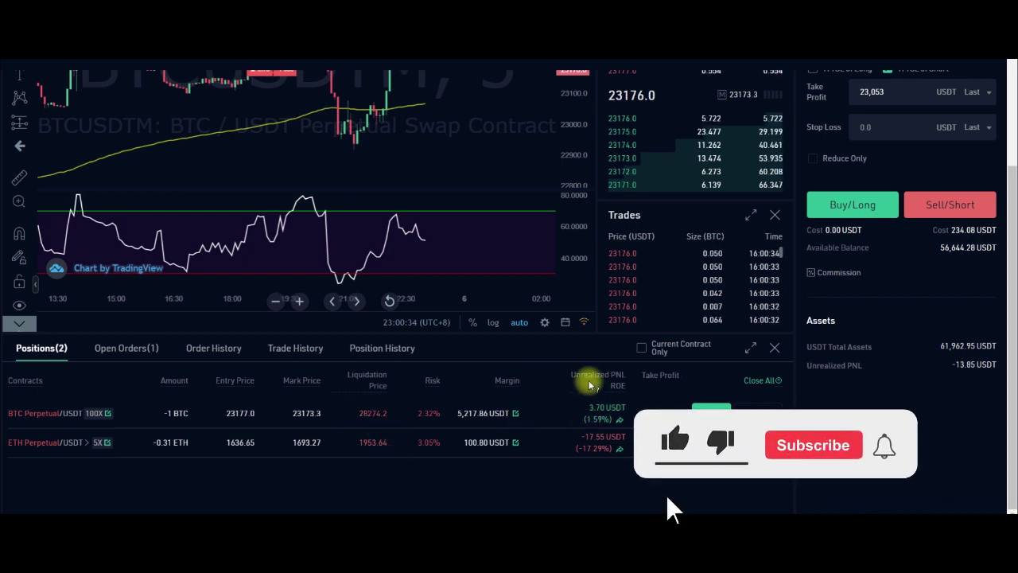
# Check the BTC unrealized profit, then scroll right to the TP/SL and Auto-Deposit Margin columns.
pyautogui.moveTo(588, 407); pyautogui.dragTo(629, 408)
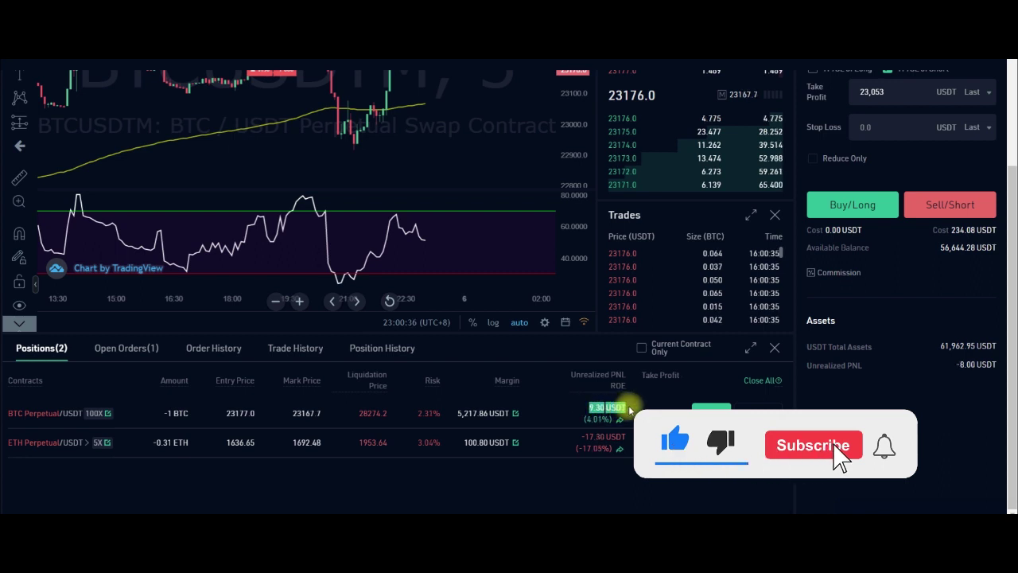
pyautogui.click(565, 496)
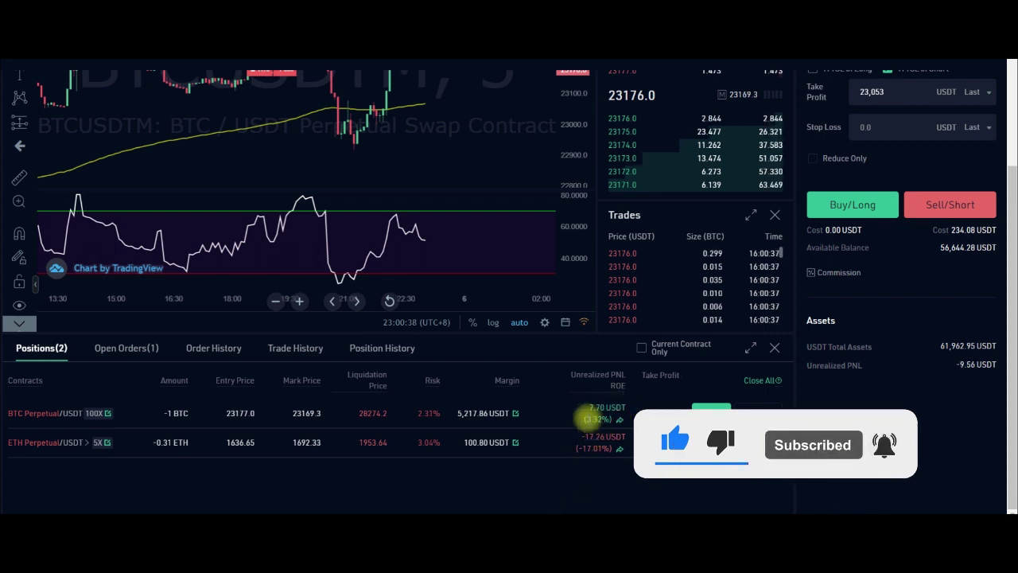
pyautogui.moveTo(586, 408); pyautogui.dragTo(617, 408)
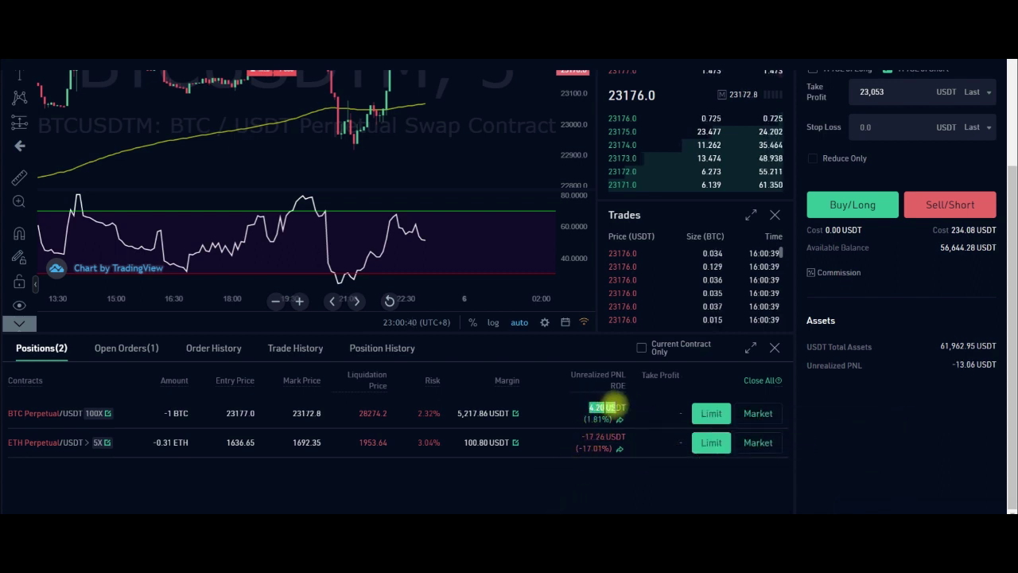
pyautogui.click(569, 486)
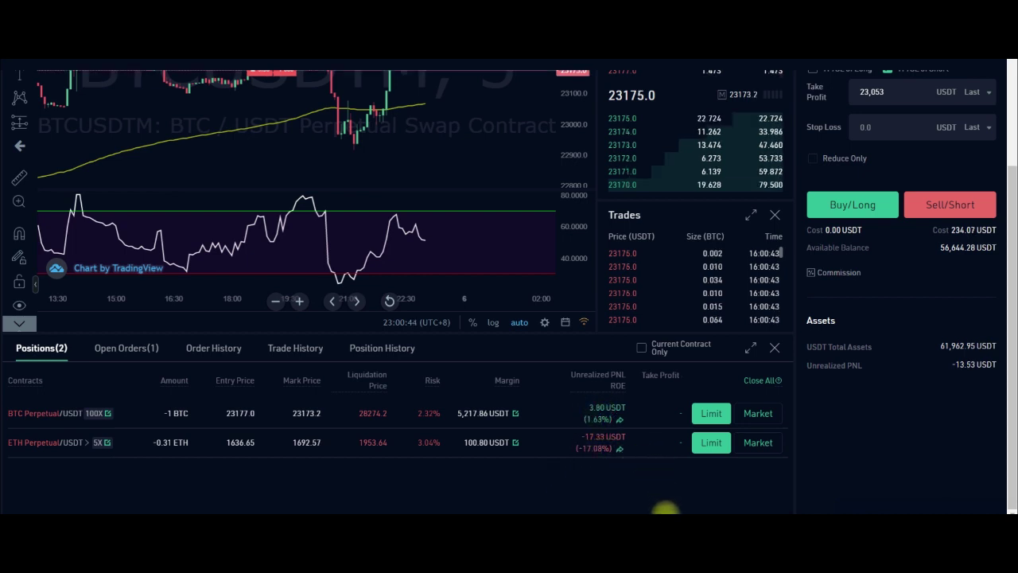
pyautogui.hscroll(2, 676, 509)
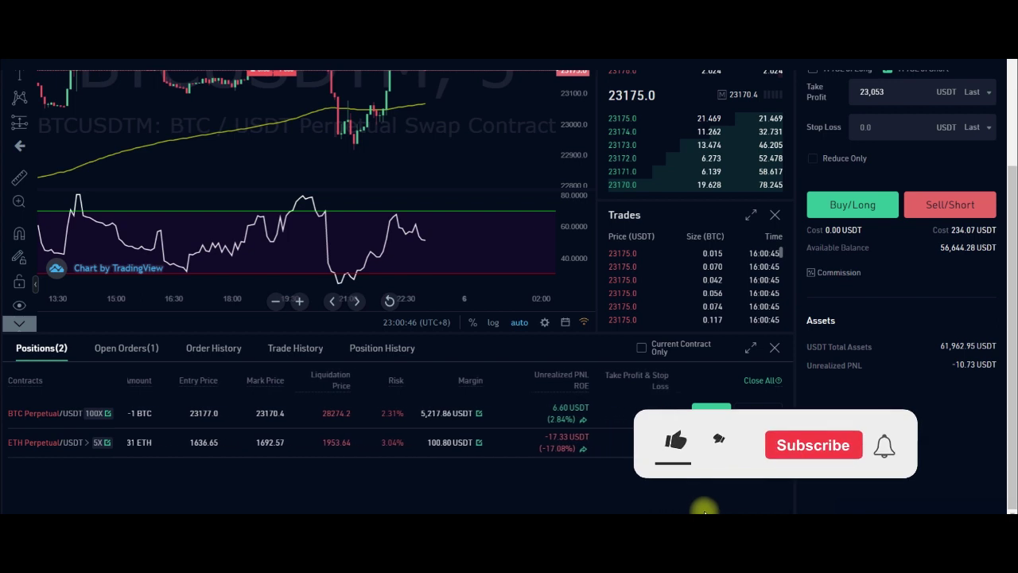
pyautogui.hscroll(1, 752, 509)
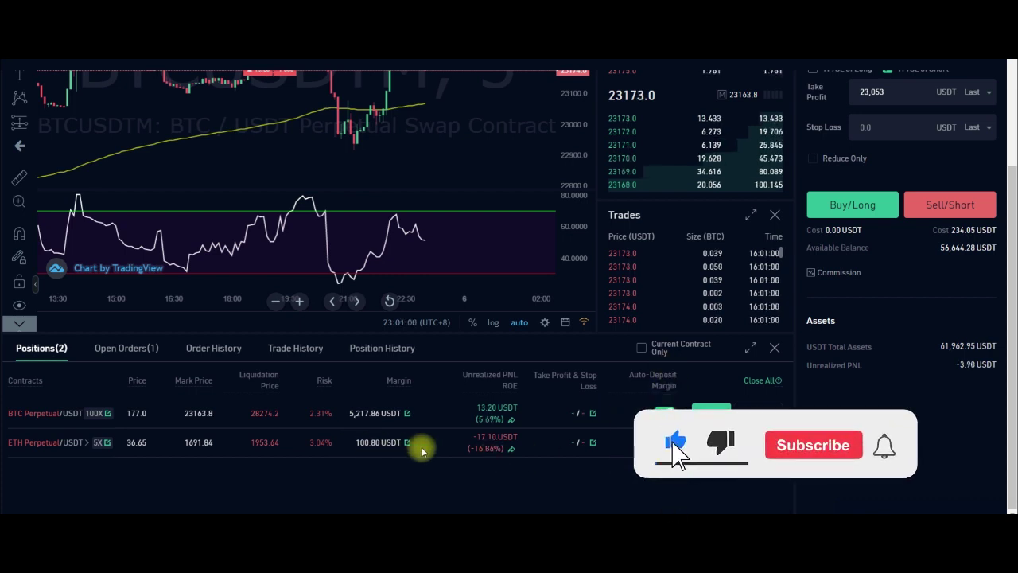
pyautogui.click(591, 413)
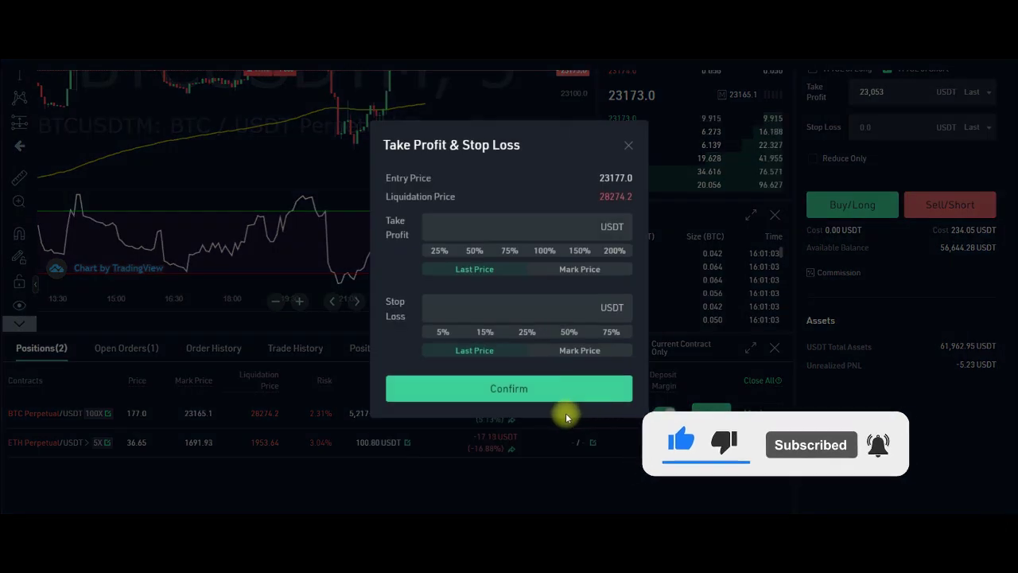
pyautogui.click(614, 252)
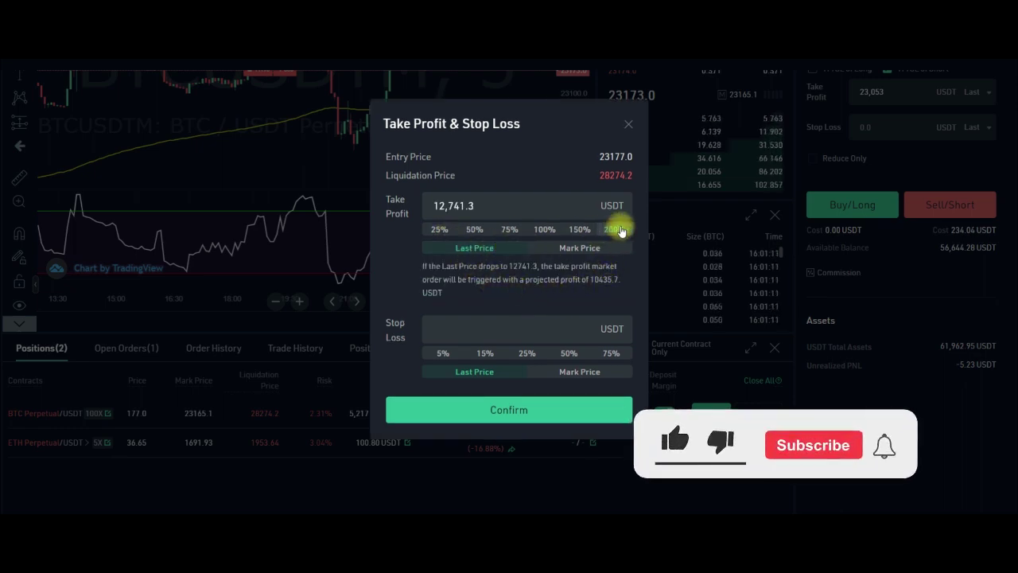
pyautogui.click(621, 231)
pyautogui.click(614, 262)
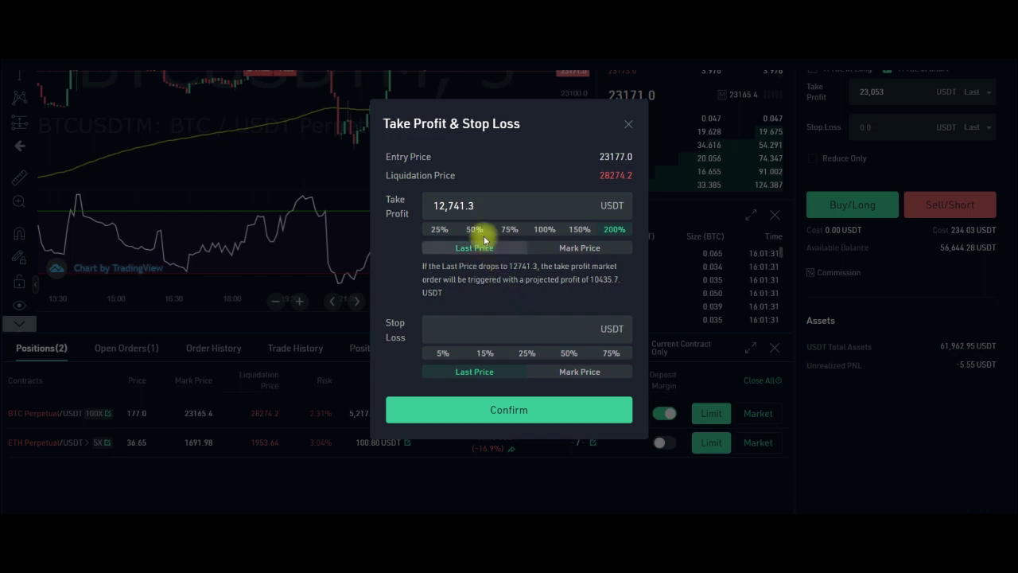
pyautogui.moveTo(436, 205); pyautogui.dragTo(471, 205)
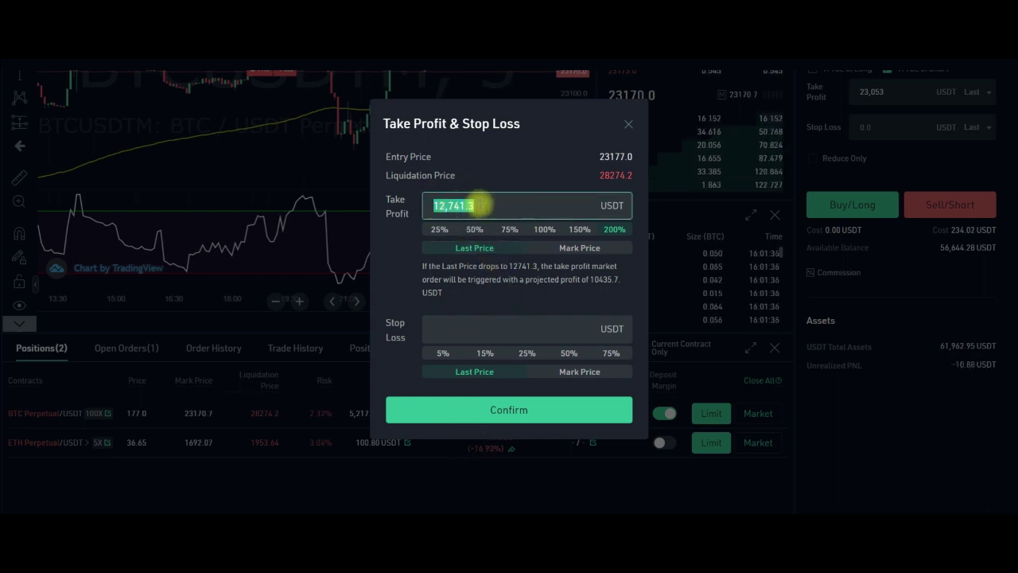
pyautogui.click(478, 205)
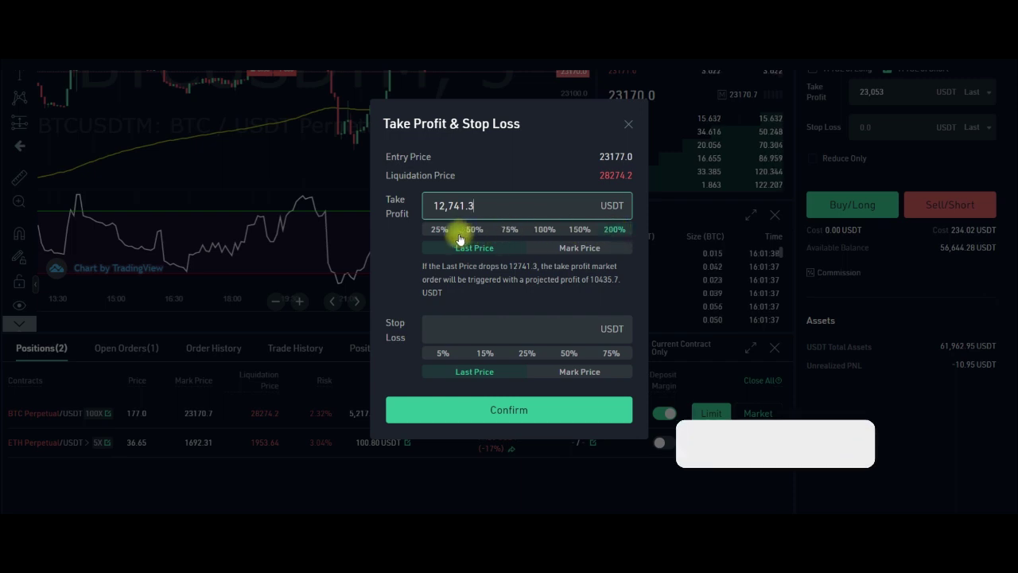
pyautogui.click(474, 230)
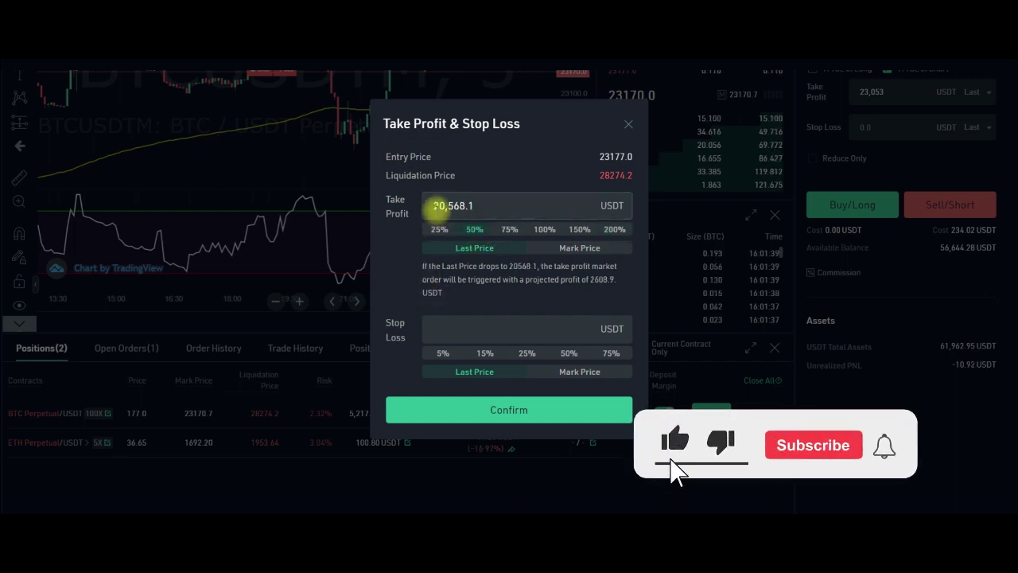
pyautogui.moveTo(433, 205); pyautogui.dragTo(474, 206)
pyautogui.click(439, 229)
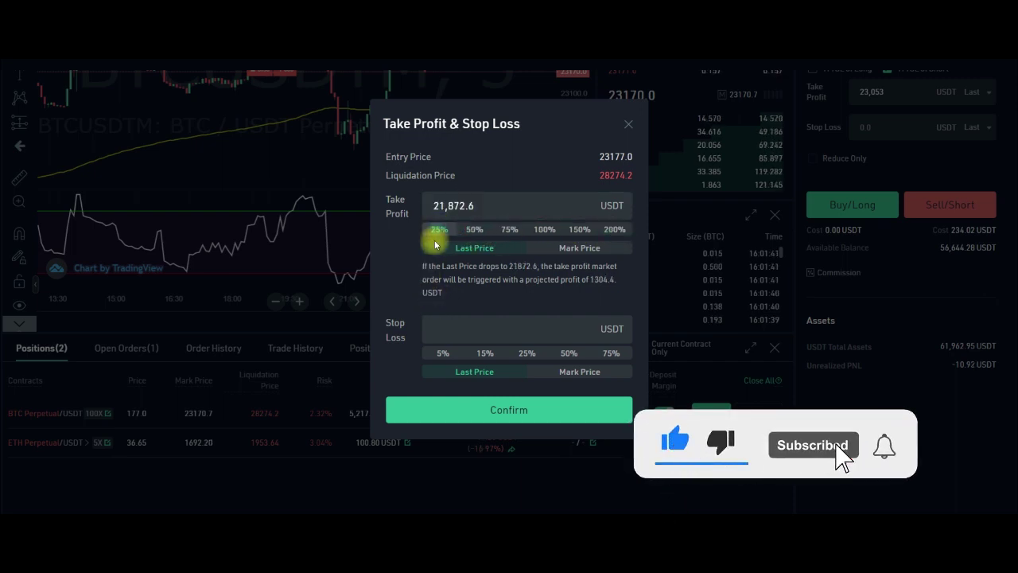
pyautogui.moveTo(433, 205); pyautogui.dragTo(482, 205)
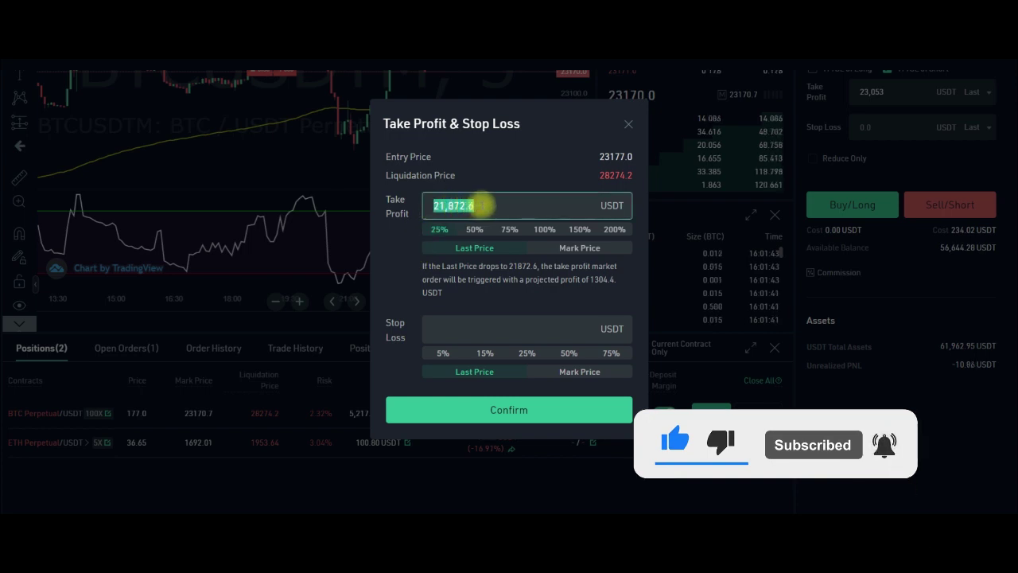
pyautogui.click(448, 206)
pyautogui.moveTo(448, 206); pyautogui.dragTo(477, 206)
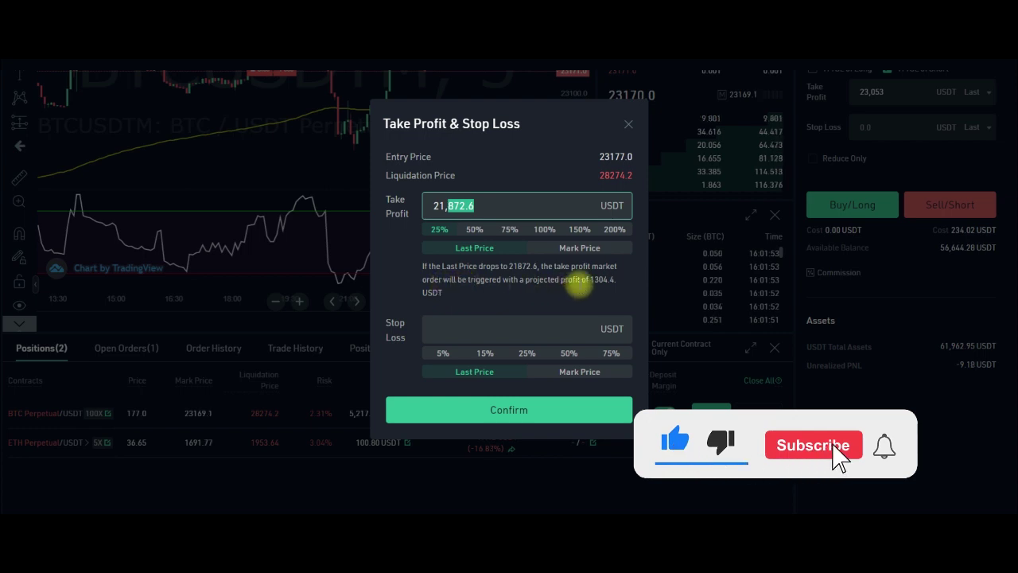
pyautogui.moveTo(592, 280); pyautogui.dragTo(603, 280)
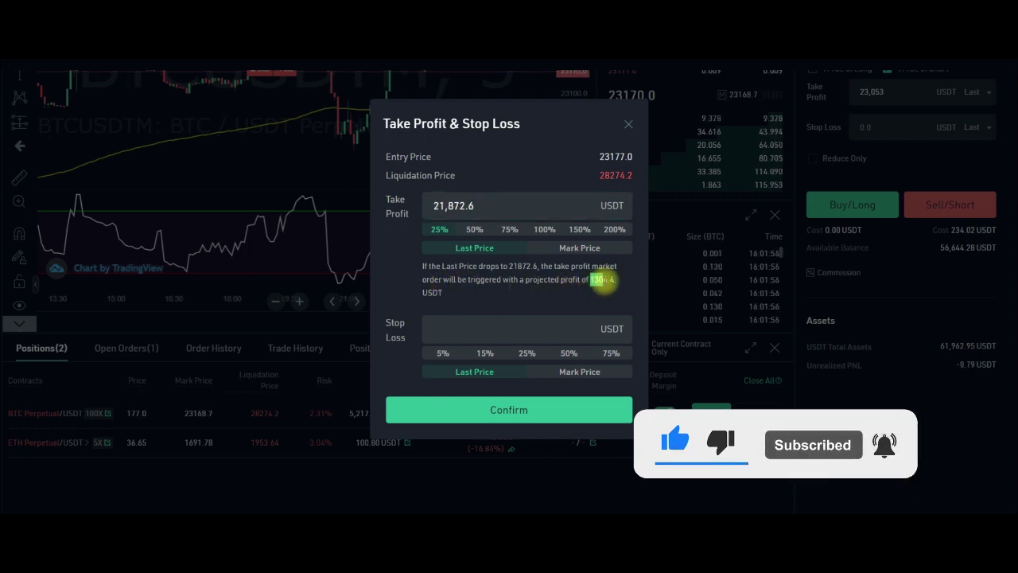
pyautogui.click(597, 280)
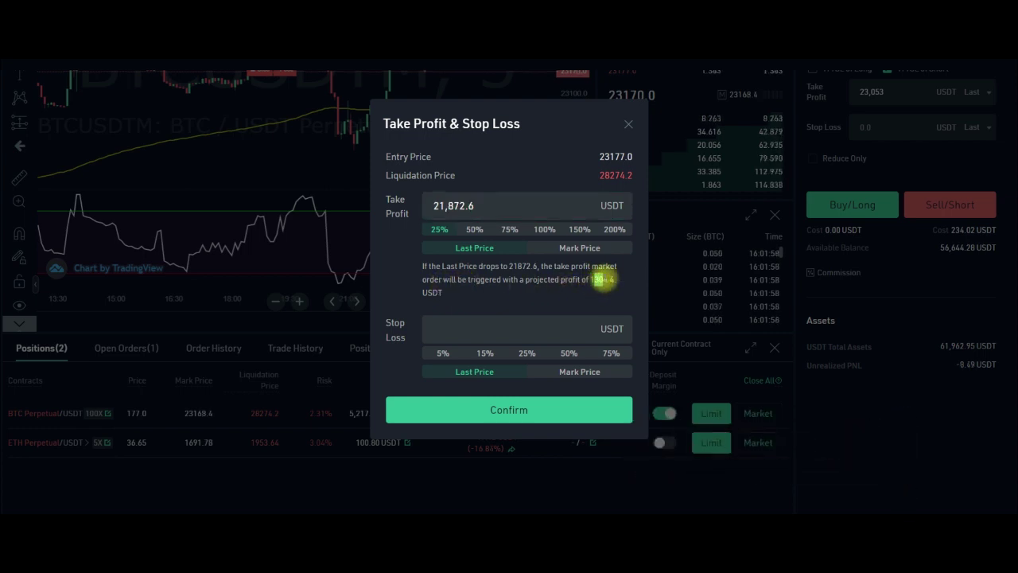
pyautogui.moveTo(484, 209); pyautogui.dragTo(395, 206)
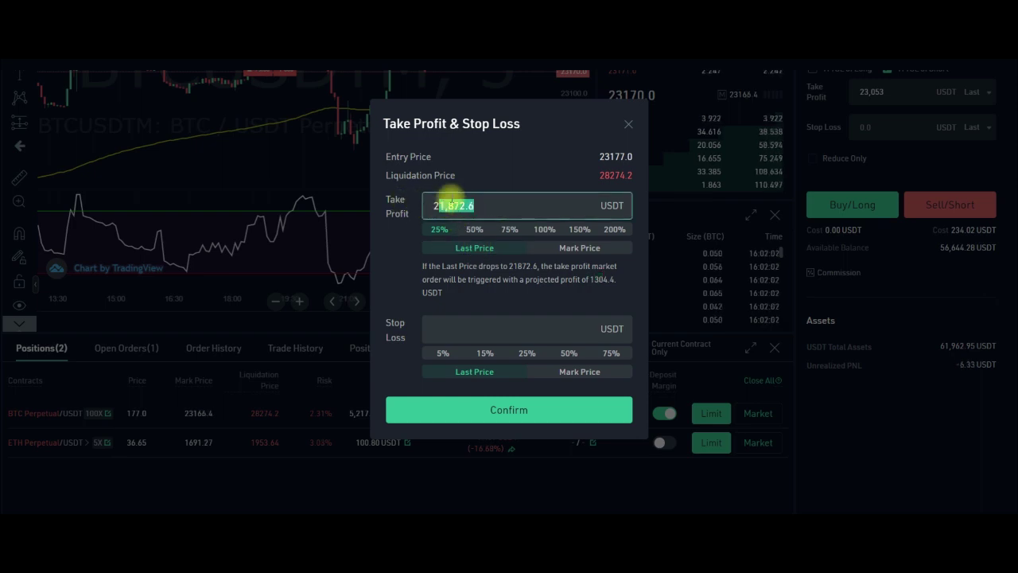
pyautogui.write('3,052')
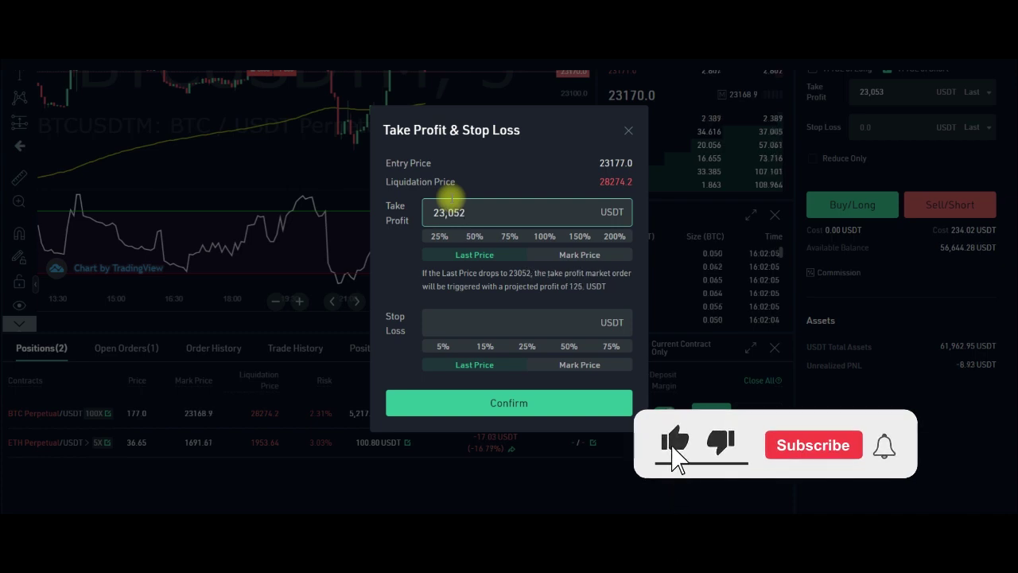
pyautogui.press('BackSpace')
pyautogui.write('3')
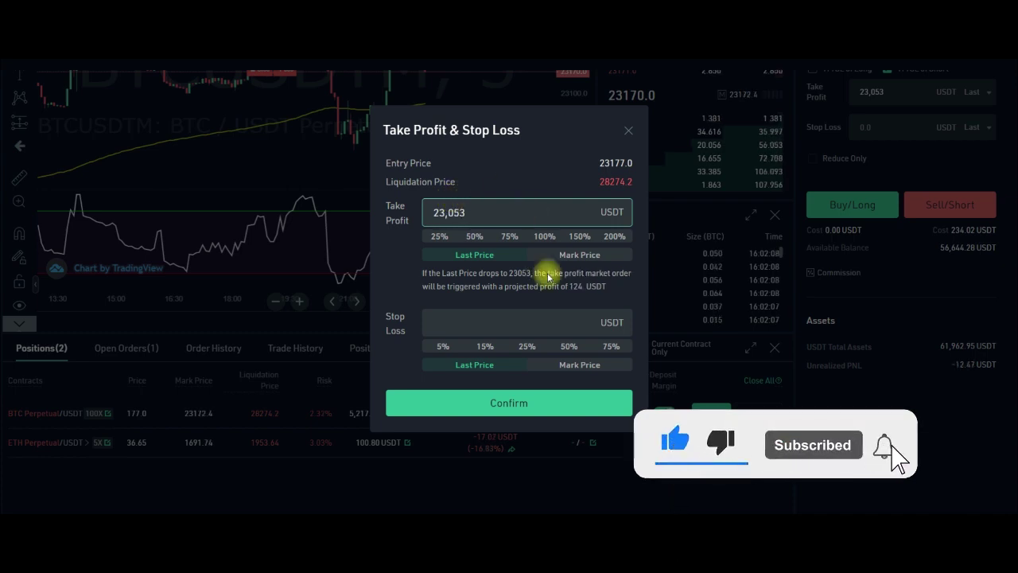
pyautogui.click(575, 288)
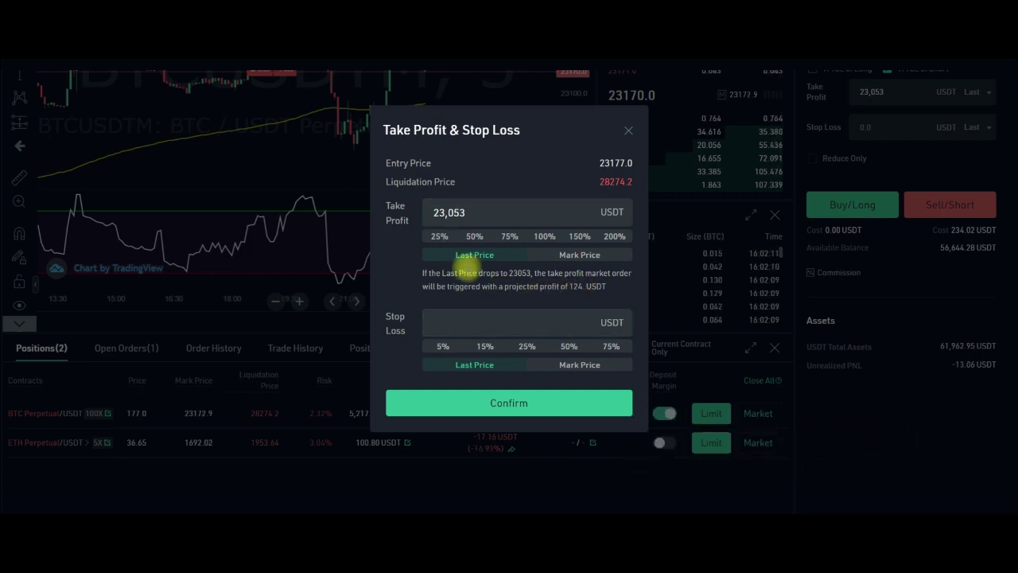
pyautogui.click(440, 346)
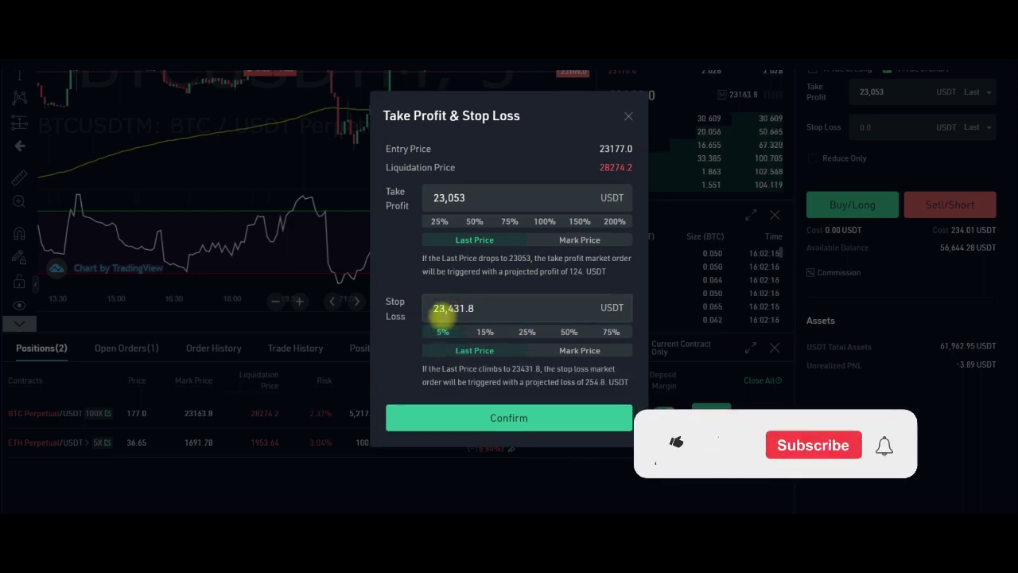
pyautogui.moveTo(434, 309); pyautogui.dragTo(469, 309)
pyautogui.moveTo(586, 384); pyautogui.dragTo(615, 384)
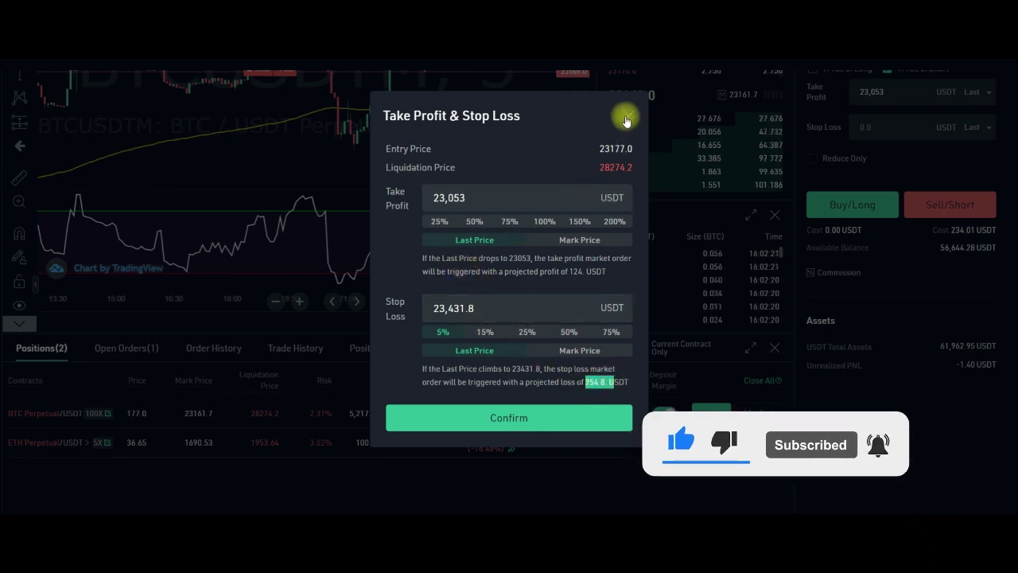
pyautogui.click(627, 120)
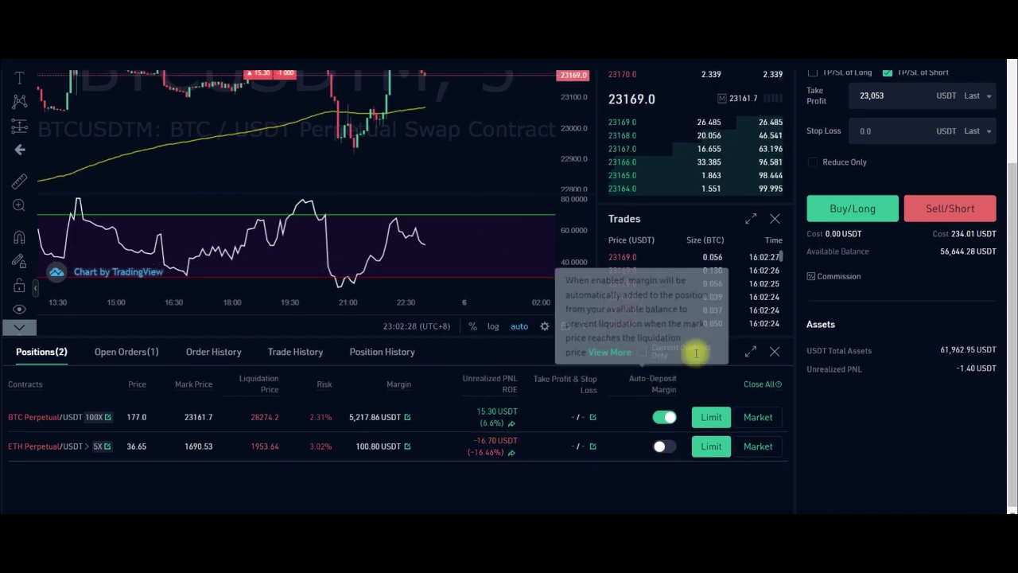
pyautogui.scroll(3, 691, 354)
pyautogui.scroll(-2, 692, 354)
pyautogui.scroll(-2, 691, 358)
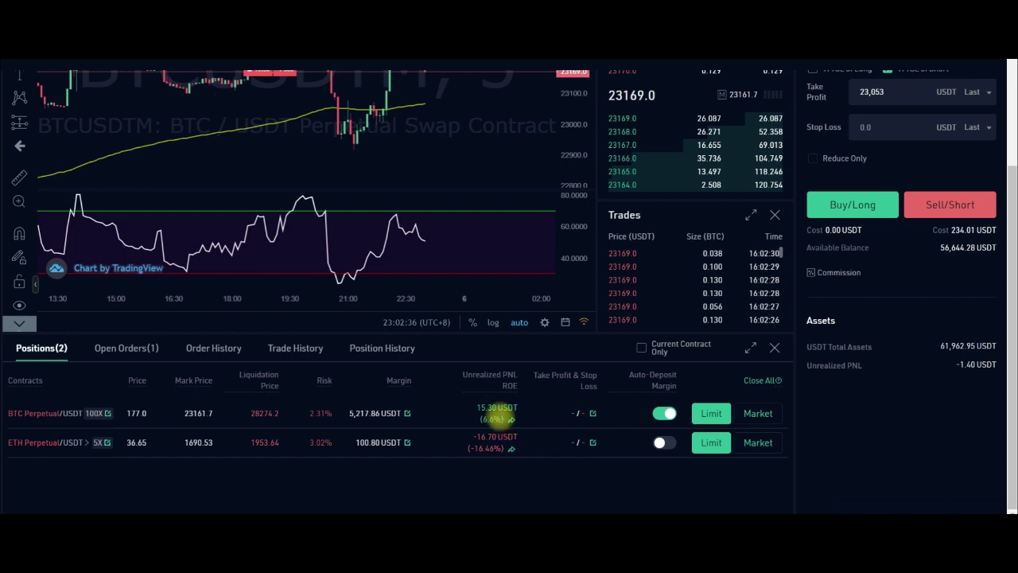
pyautogui.click(755, 415)
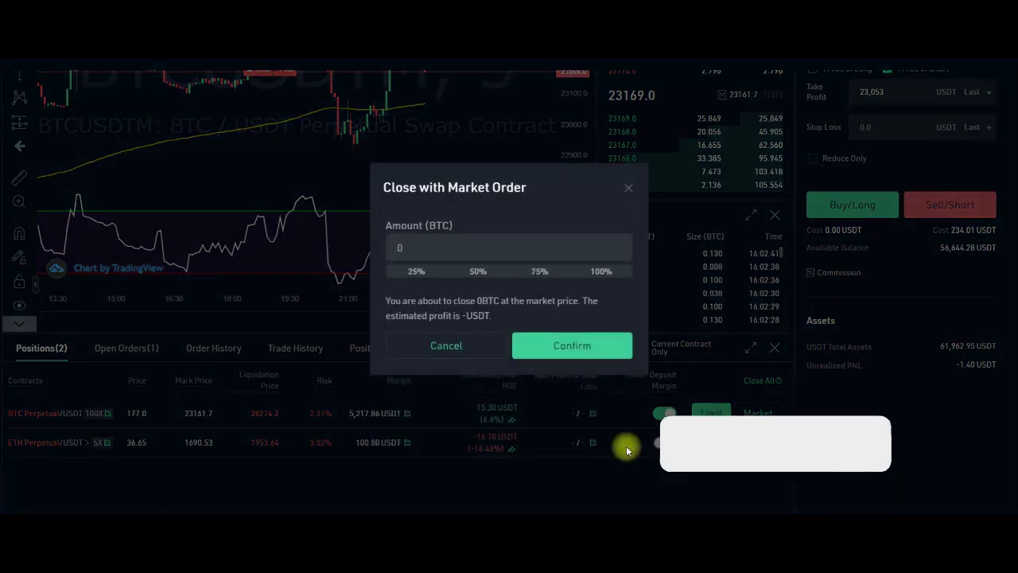
pyautogui.click(609, 275)
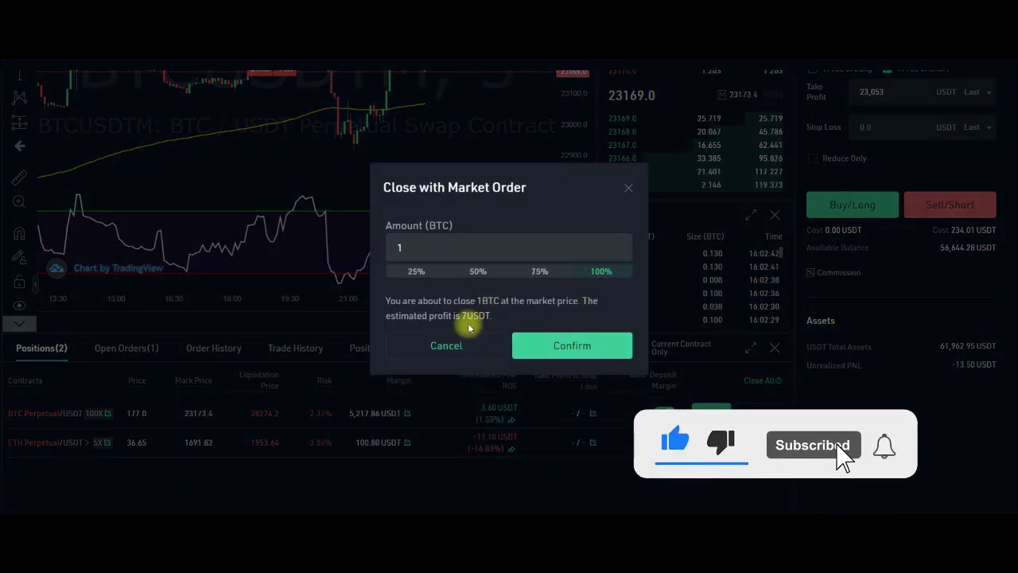
pyautogui.click(629, 193)
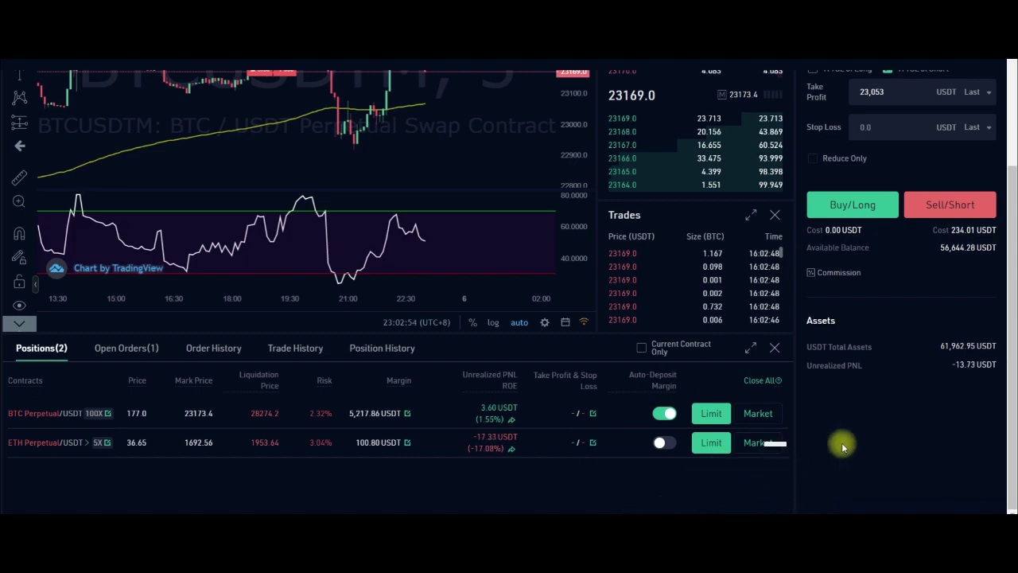
pyautogui.scroll(1, 842, 461)
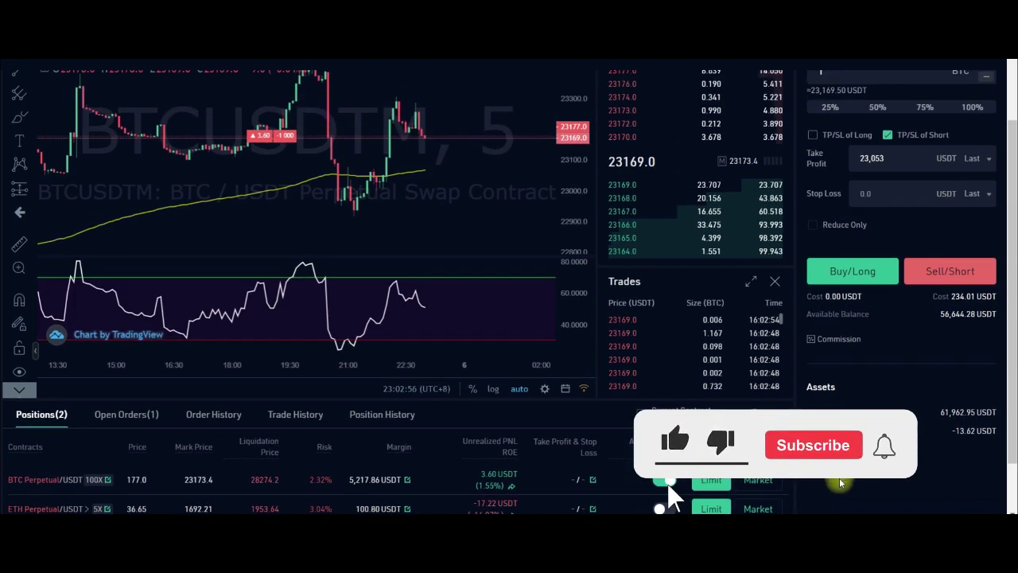
# Switch to the ETH Perpetual trading page.
pyautogui.scroll(2, 840, 477)
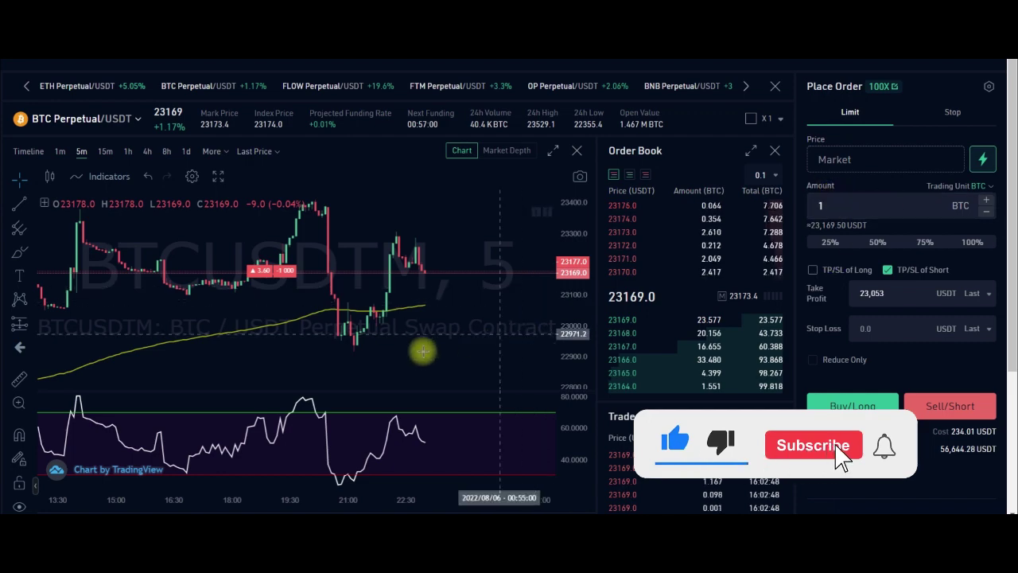
pyautogui.scroll(-3, 252, 474)
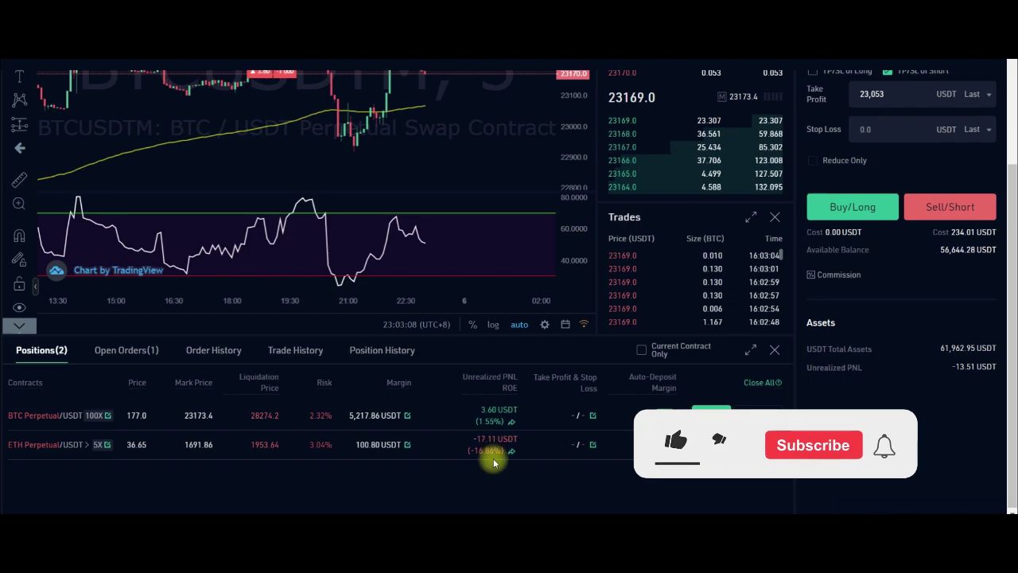
pyautogui.scroll(1, 784, 395)
pyautogui.scroll(-3, 784, 395)
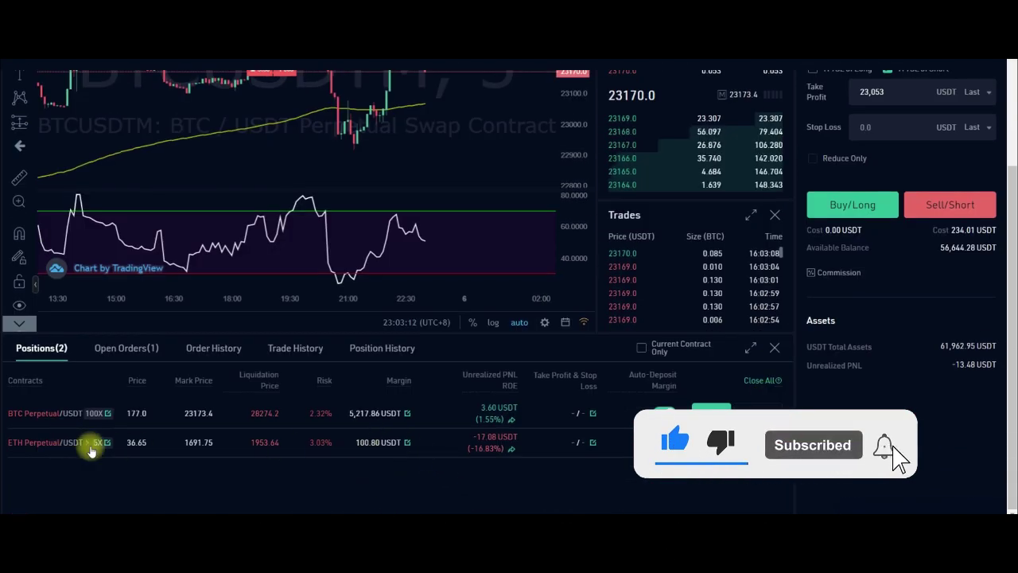
pyautogui.click(27, 443)
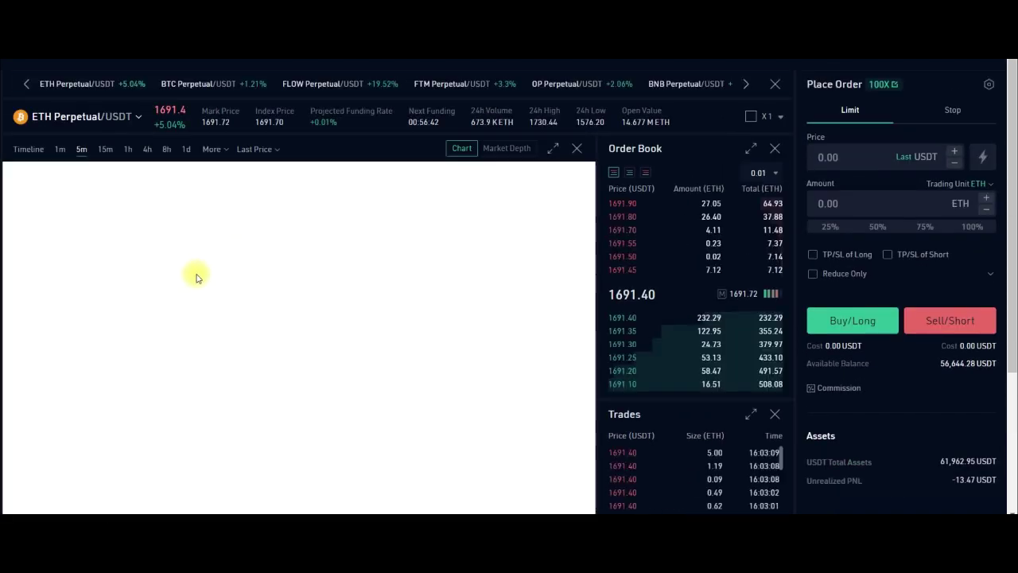
# Find the ETH short in the Positions table and check its 1636.65 entry price.
pyautogui.scroll(-5, 760, 386)
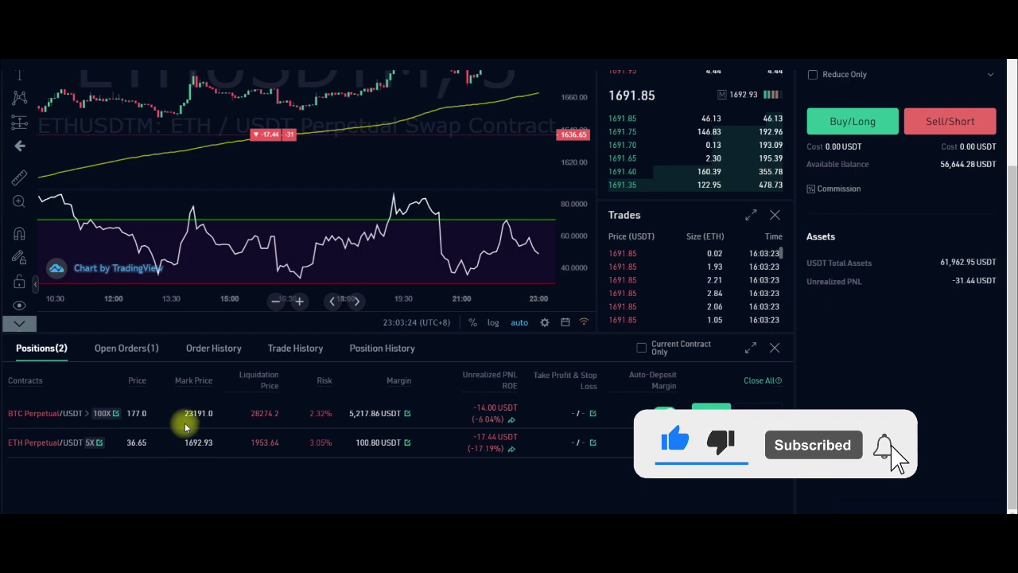
pyautogui.hscroll(-3, 175, 437)
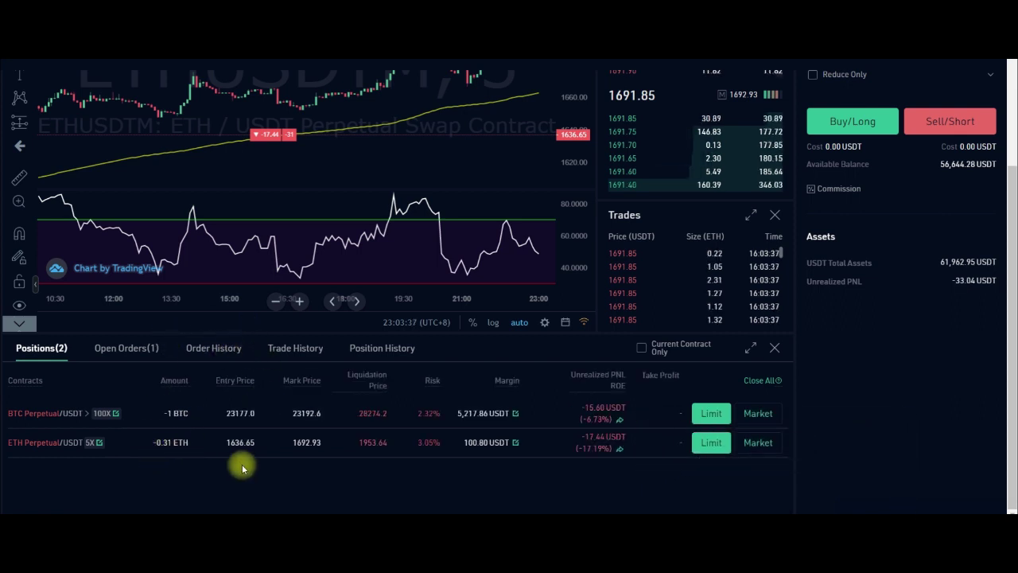
pyautogui.moveTo(225, 446); pyautogui.dragTo(240, 443)
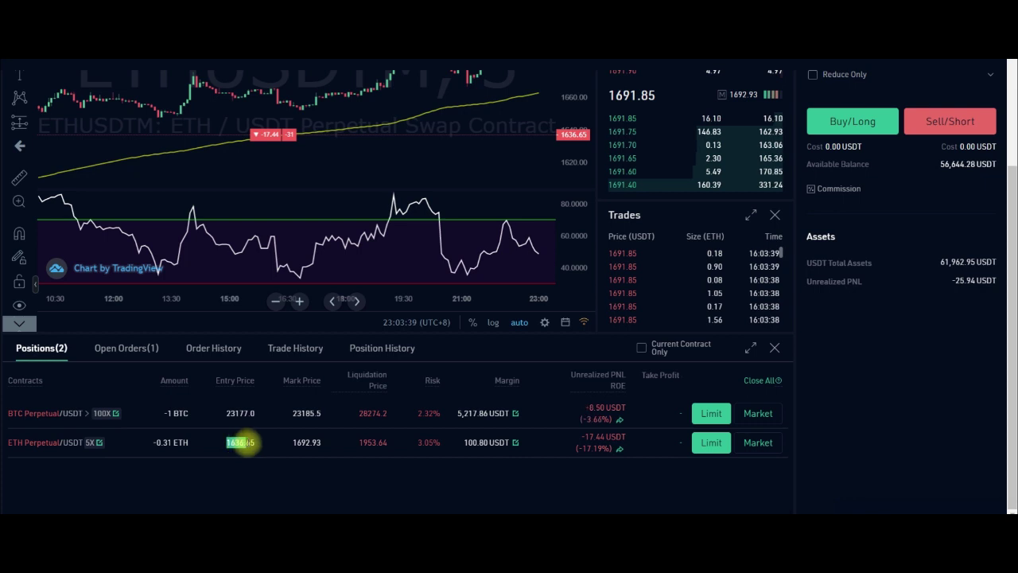
pyautogui.click(267, 400)
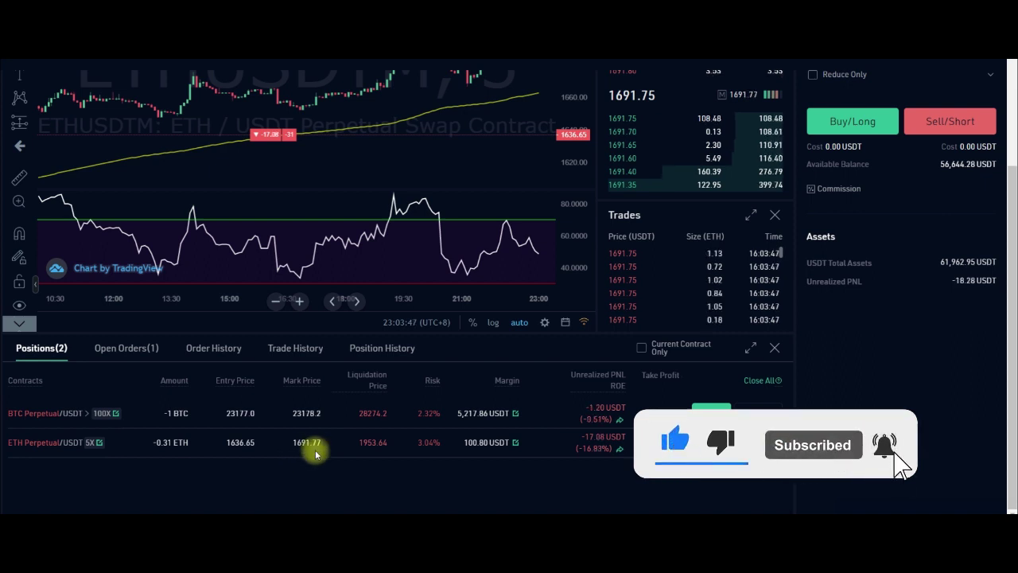
pyautogui.hscroll(3, 363, 509)
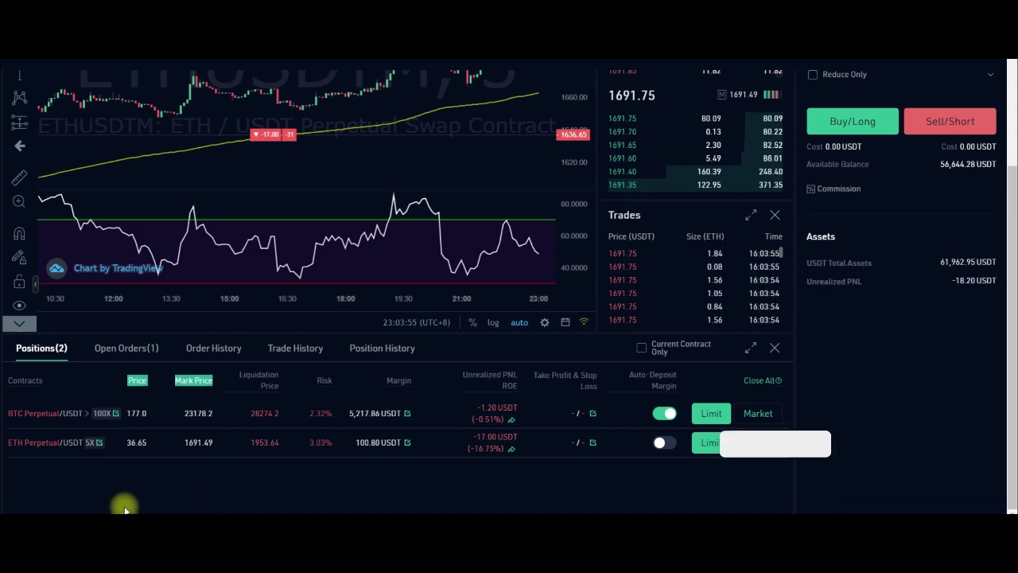
pyautogui.hscroll(-3, 103, 507)
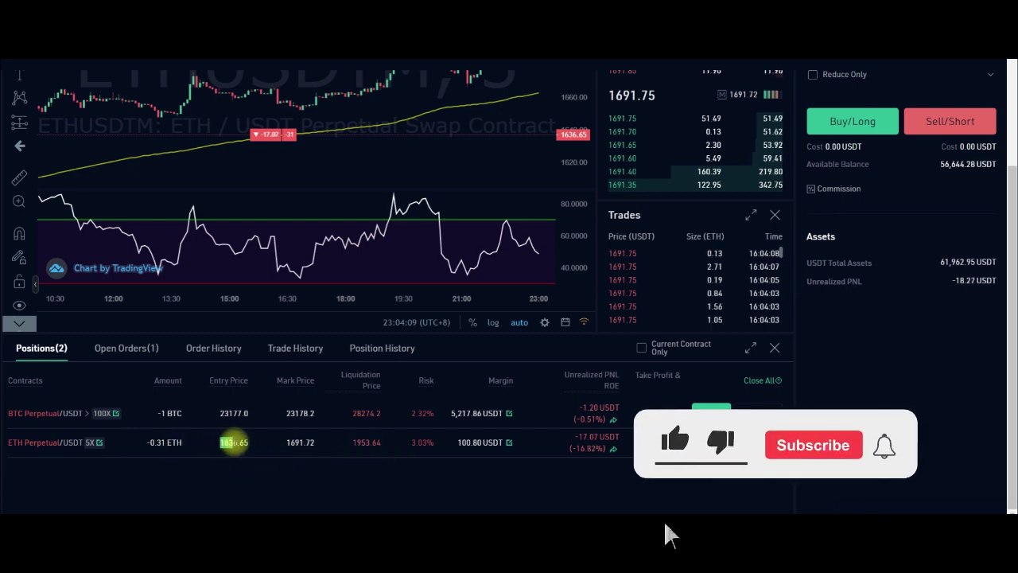
pyautogui.click(229, 454)
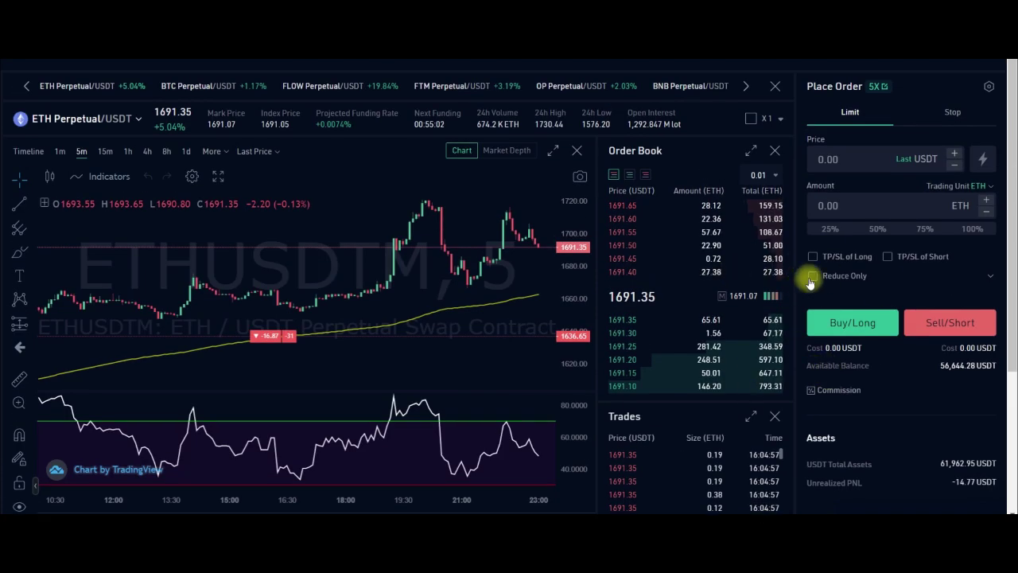
# Place and confirm a 1 ETH market Sell/Short on ETH Perpetual/USDT at 5X.
pyautogui.click(864, 159)
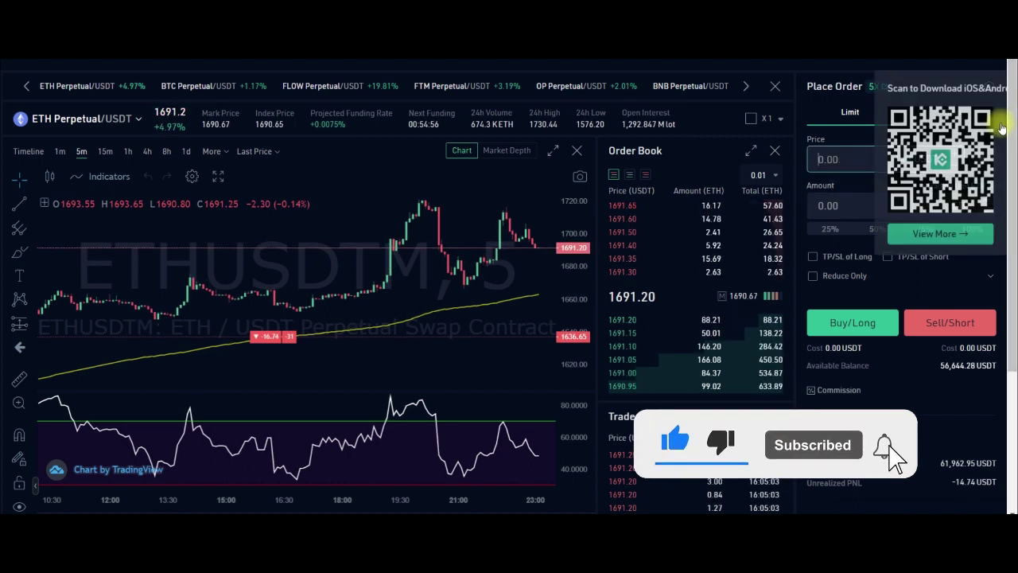
pyautogui.click(984, 158)
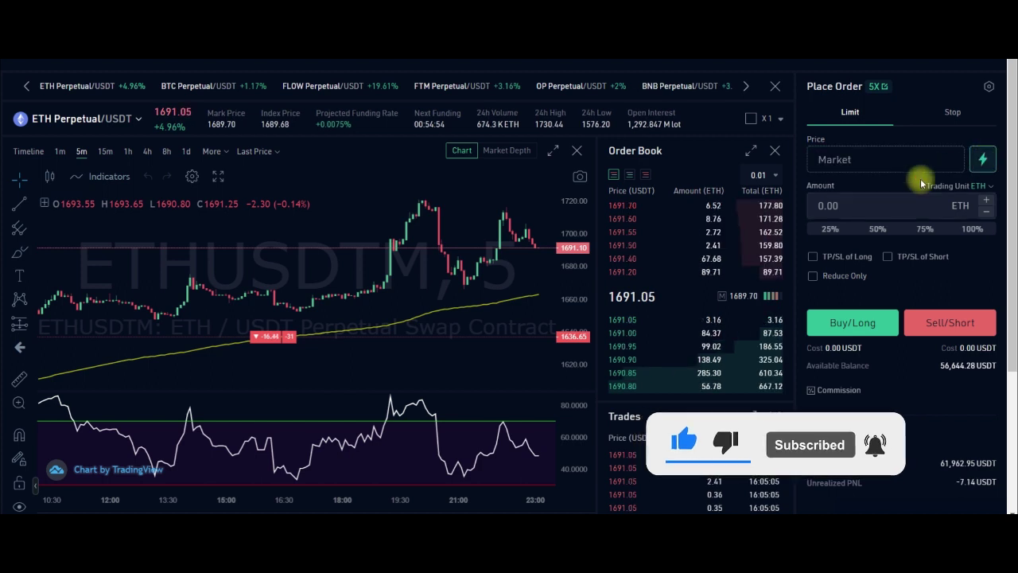
pyautogui.click(843, 206)
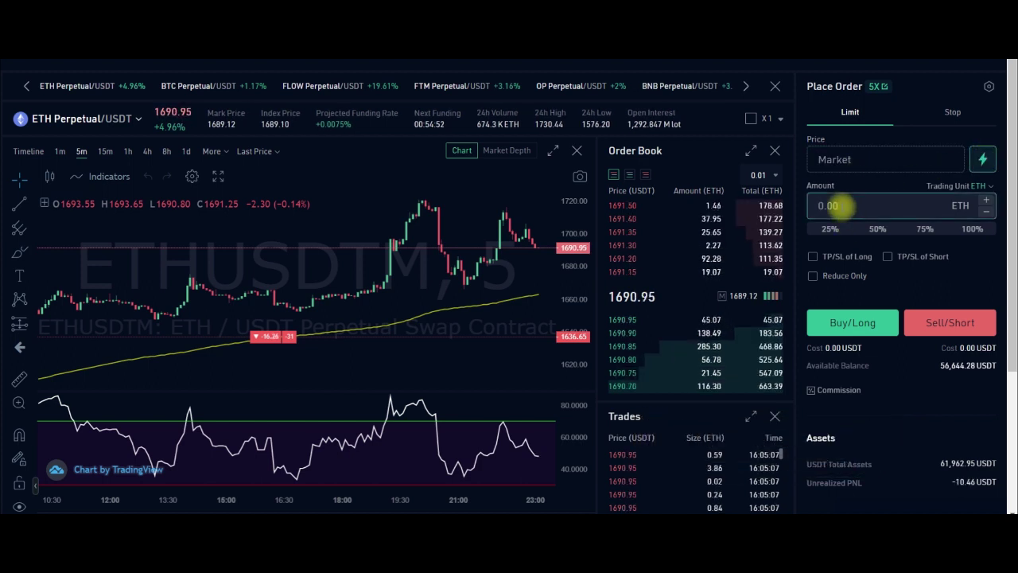
pyautogui.write('1')
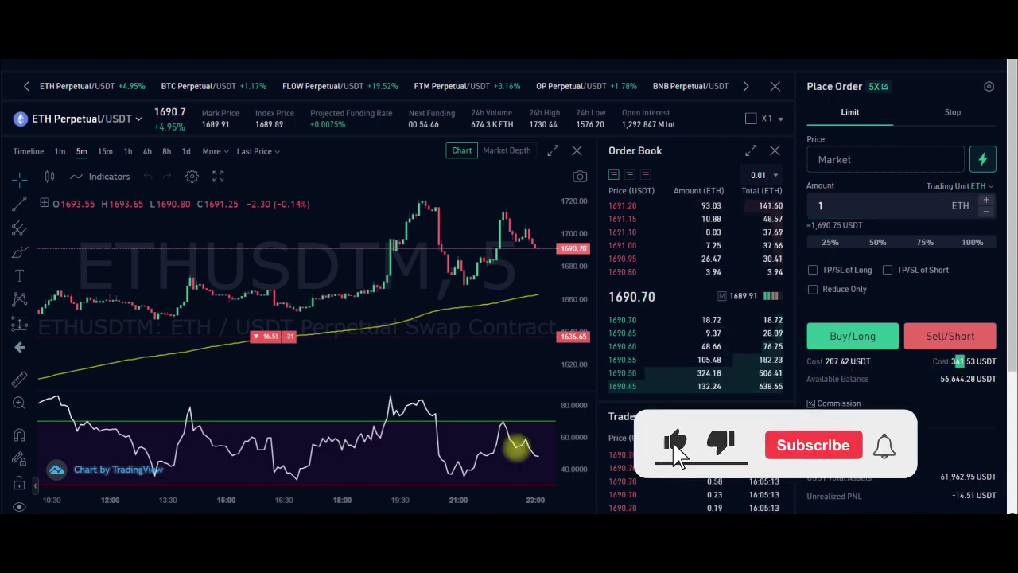
pyautogui.scroll(-5, 335, 439)
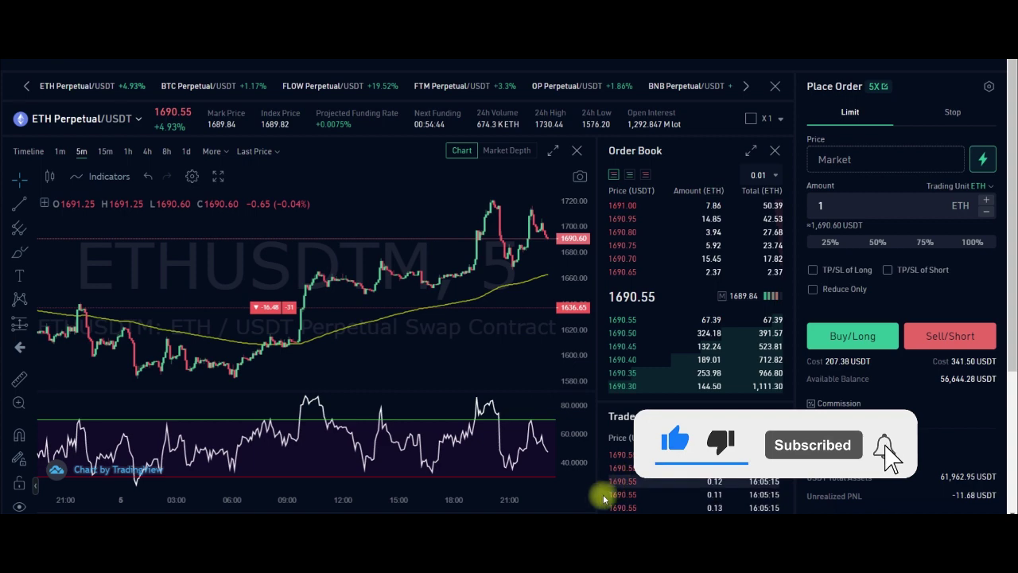
pyautogui.scroll(-3, 613, 491)
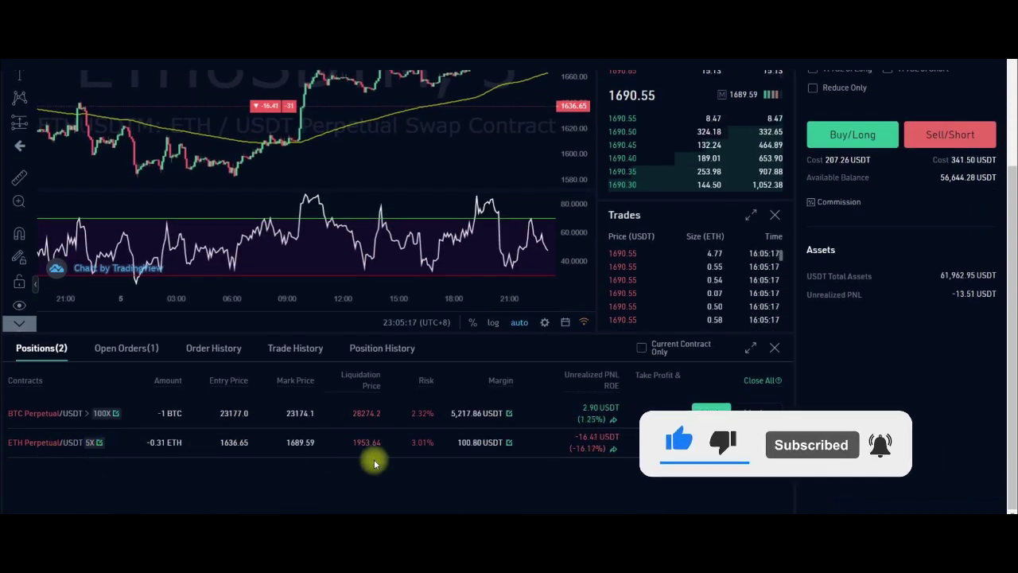
pyautogui.scroll(3, 896, 418)
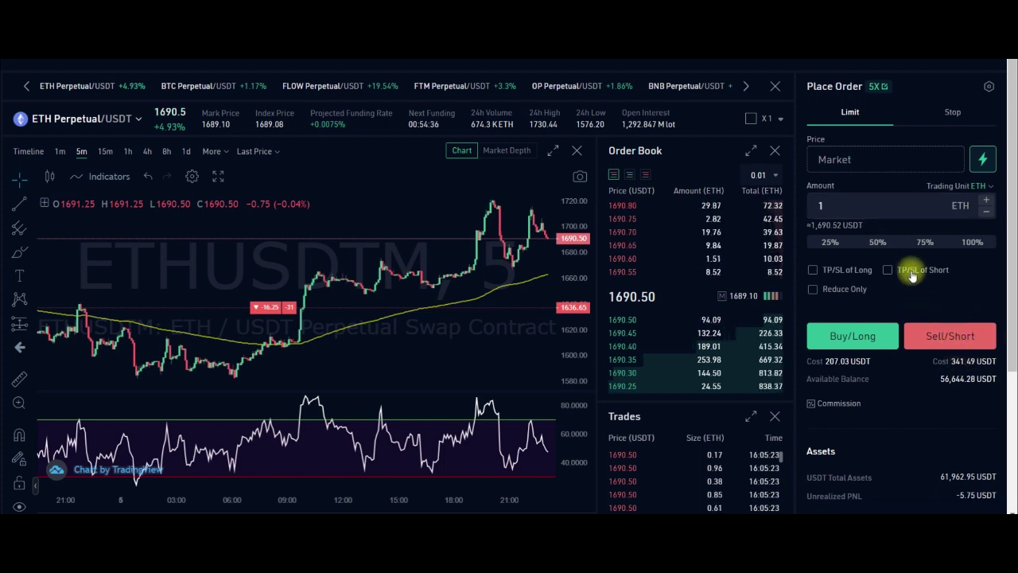
pyautogui.scroll(-1, 911, 267)
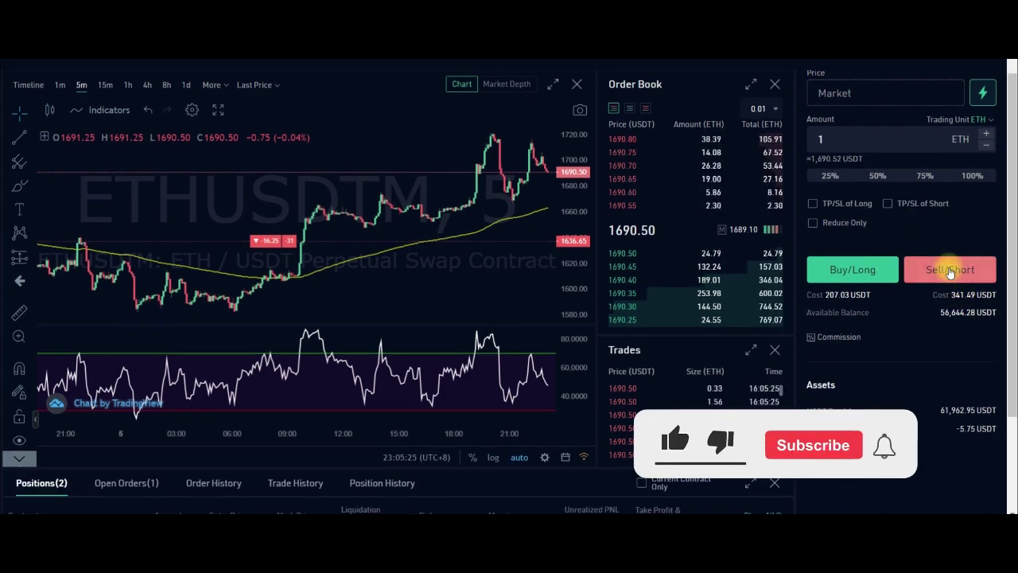
pyautogui.click(955, 273)
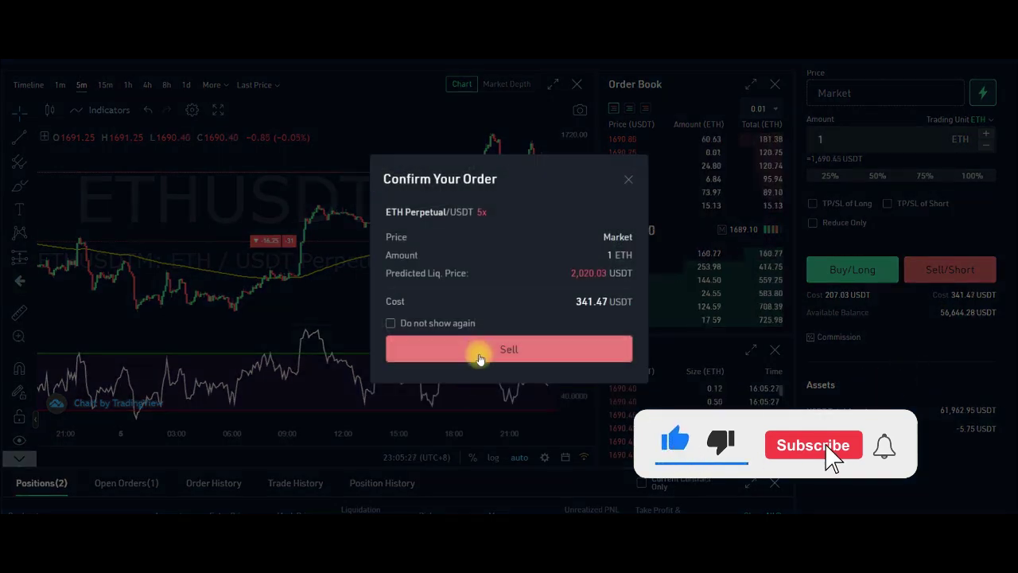
pyautogui.click(477, 350)
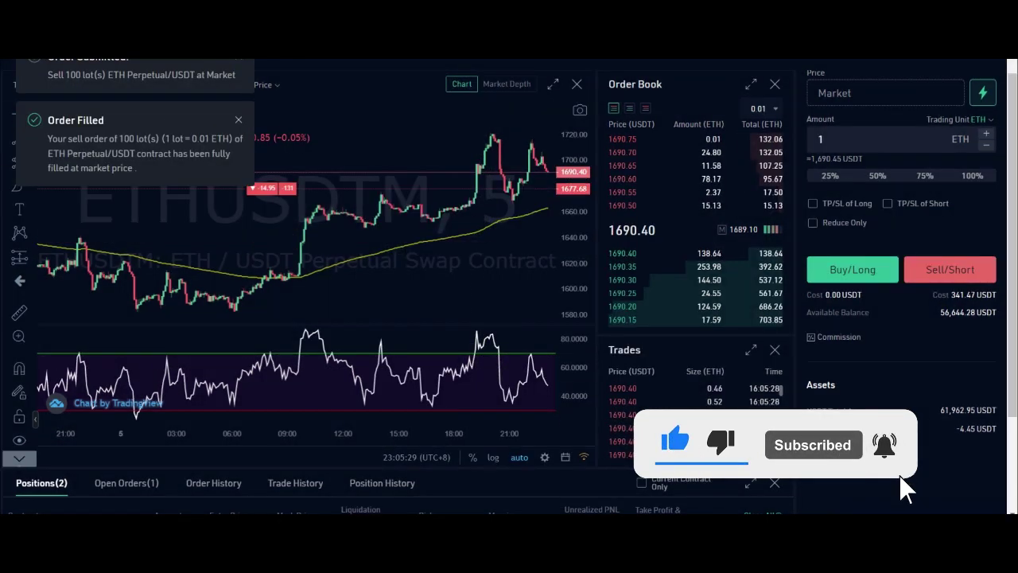
pyautogui.scroll(-2, 314, 421)
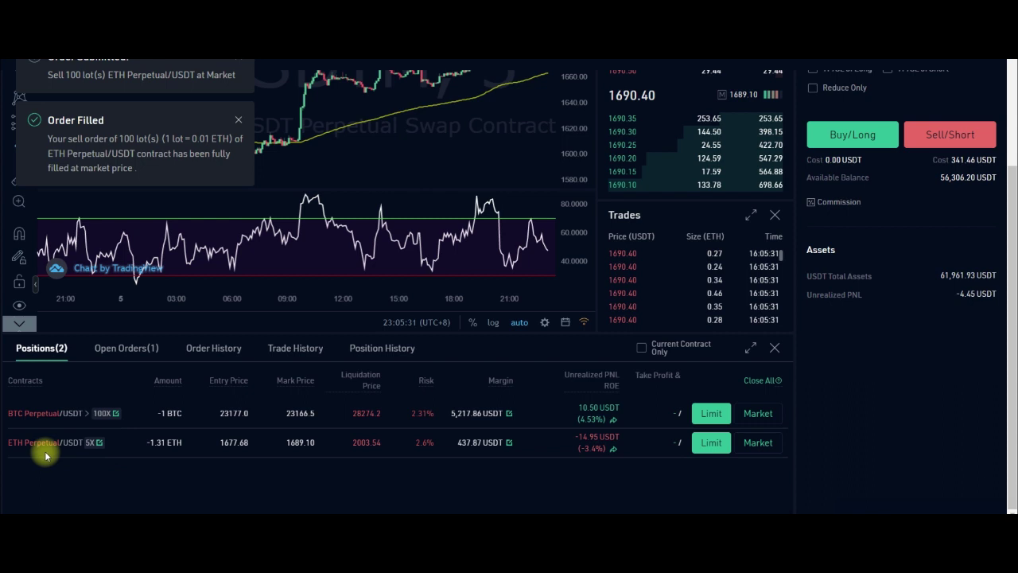
# Check the ETH short's new 1677.68 entry price and its mark price, then return to the order form.
pyautogui.doubleClick(231, 442)
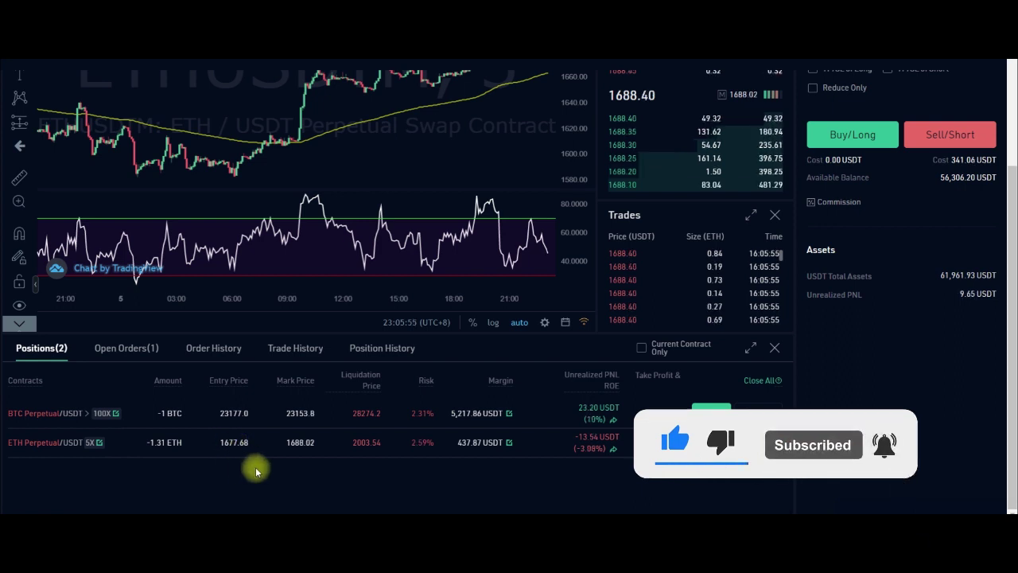
pyautogui.moveTo(285, 444); pyautogui.dragTo(299, 456)
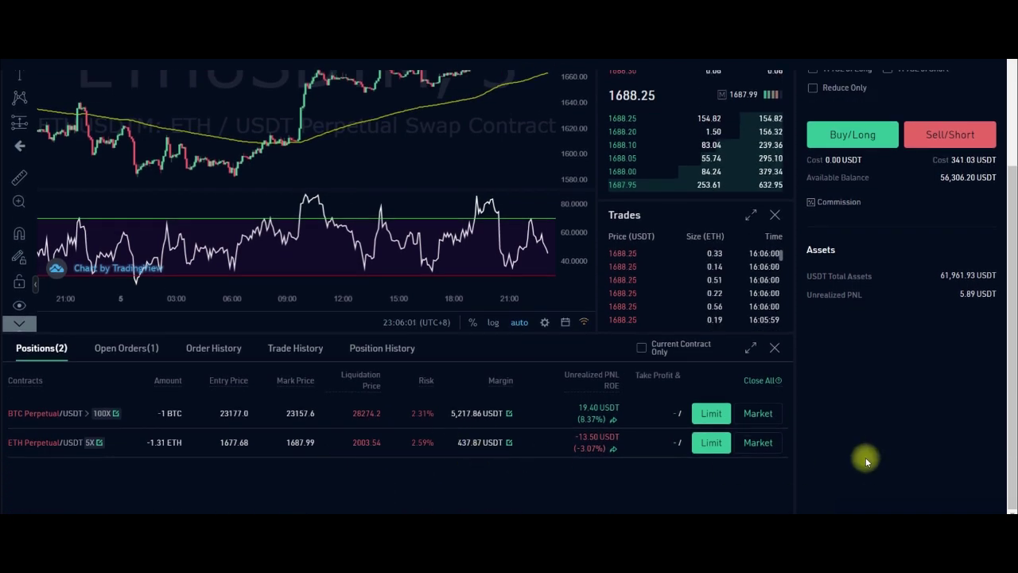
pyautogui.scroll(3, 865, 441)
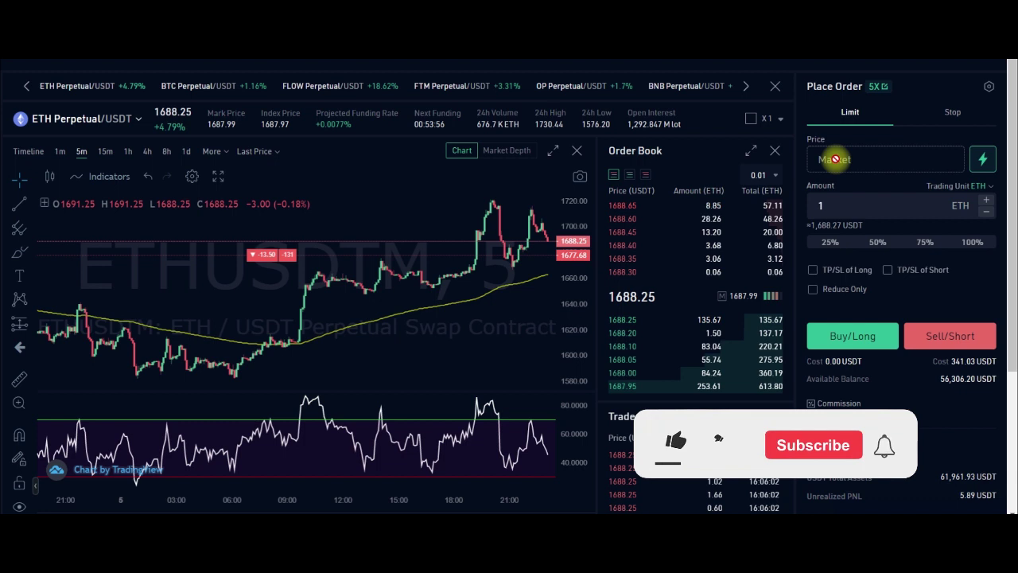
# Replace the amount with 0.5 ETH and bring up the Sell/Short order confirmation.
pyautogui.moveTo(833, 205); pyautogui.dragTo(819, 207)
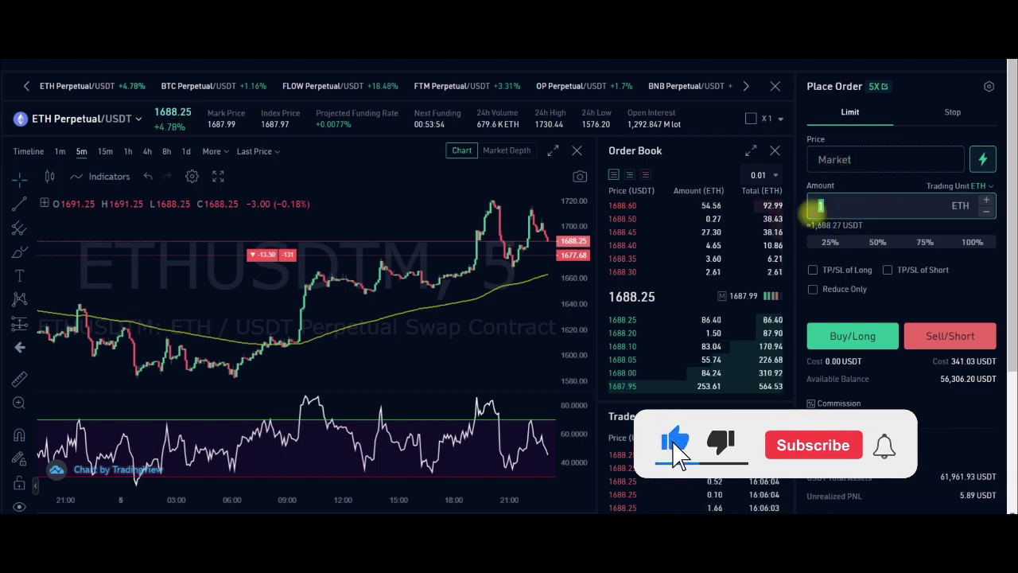
pyautogui.write('0.')
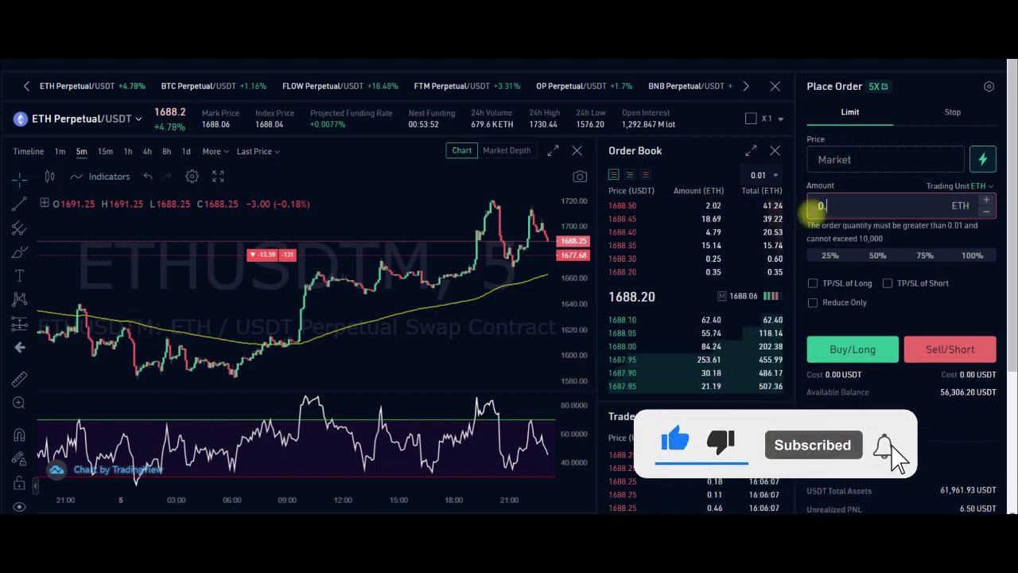
pyautogui.write('5')
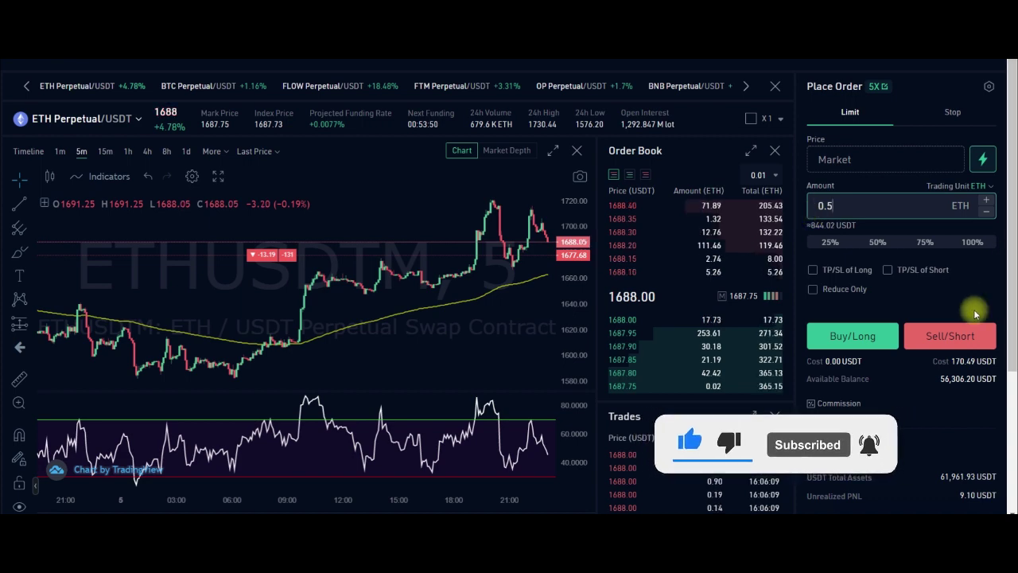
pyautogui.click(950, 336)
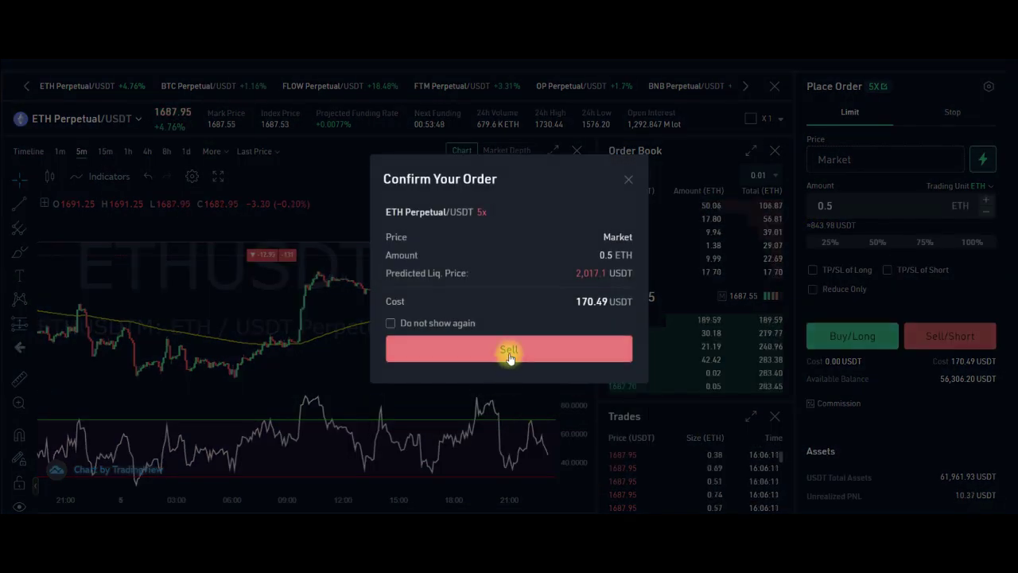
# Confirm the 0.5 ETH market sell, then check the 1680.51 entry, mark price and 2007.00 liquidation.
pyautogui.click(509, 350)
pyautogui.scroll(-3, 685, 439)
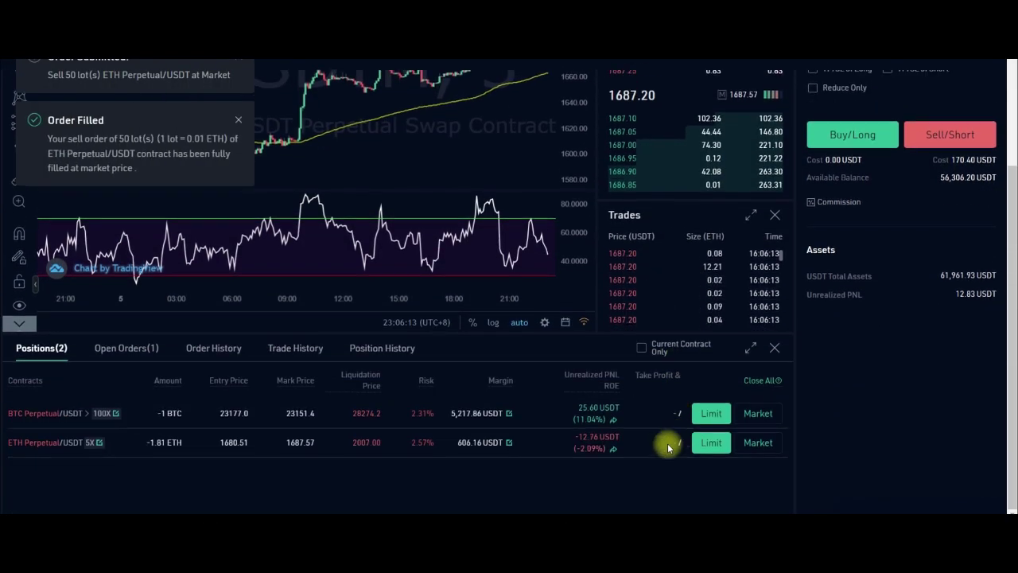
pyautogui.doubleClick(230, 443)
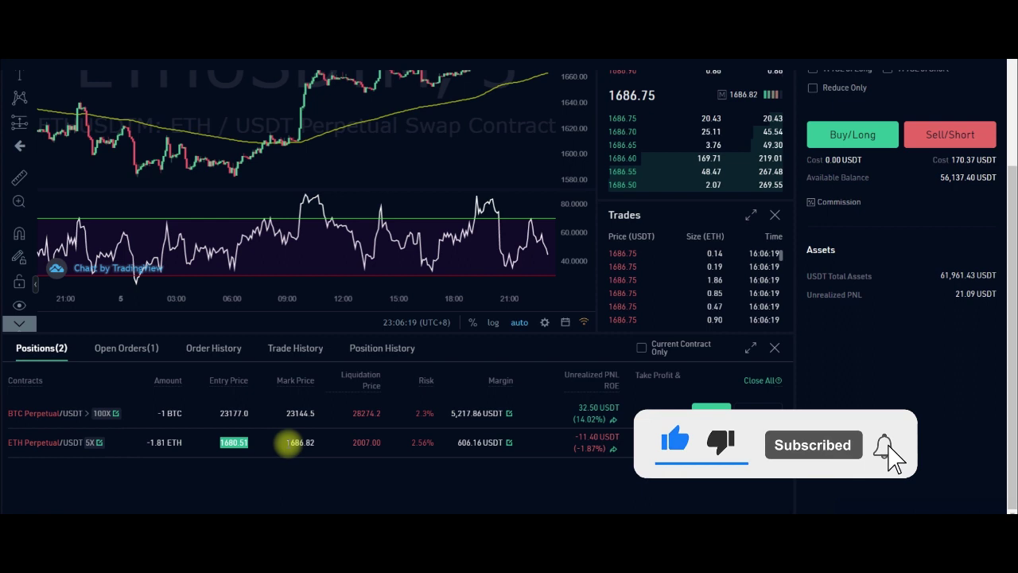
pyautogui.moveTo(296, 442); pyautogui.dragTo(221, 448)
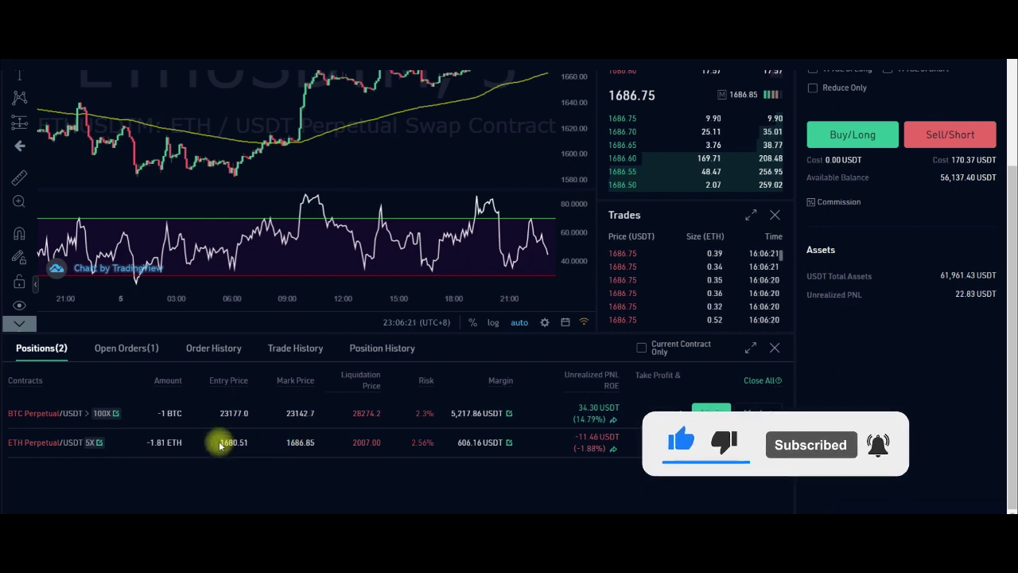
pyautogui.doubleClick(299, 443)
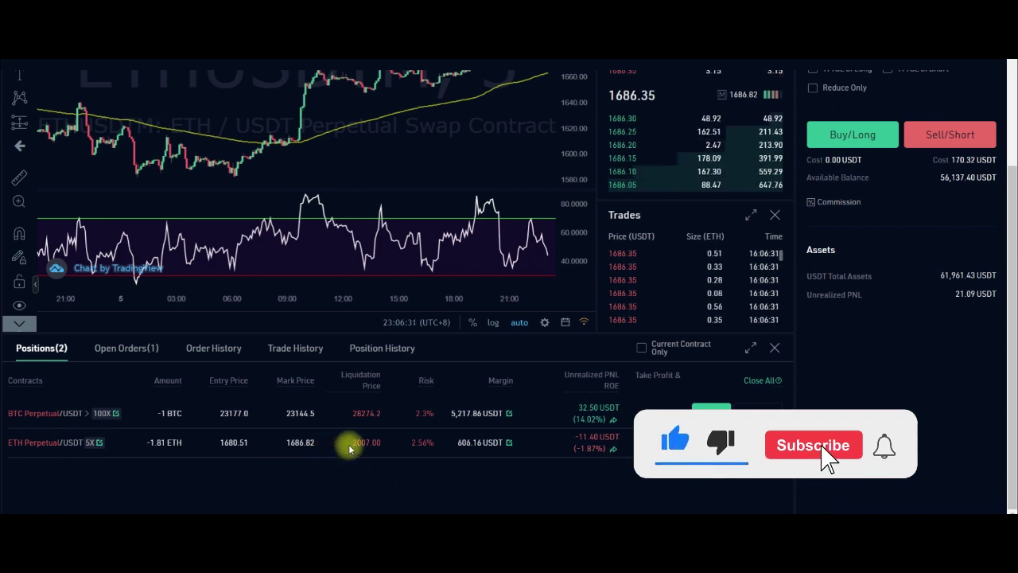
pyautogui.moveTo(354, 442); pyautogui.dragTo(374, 444)
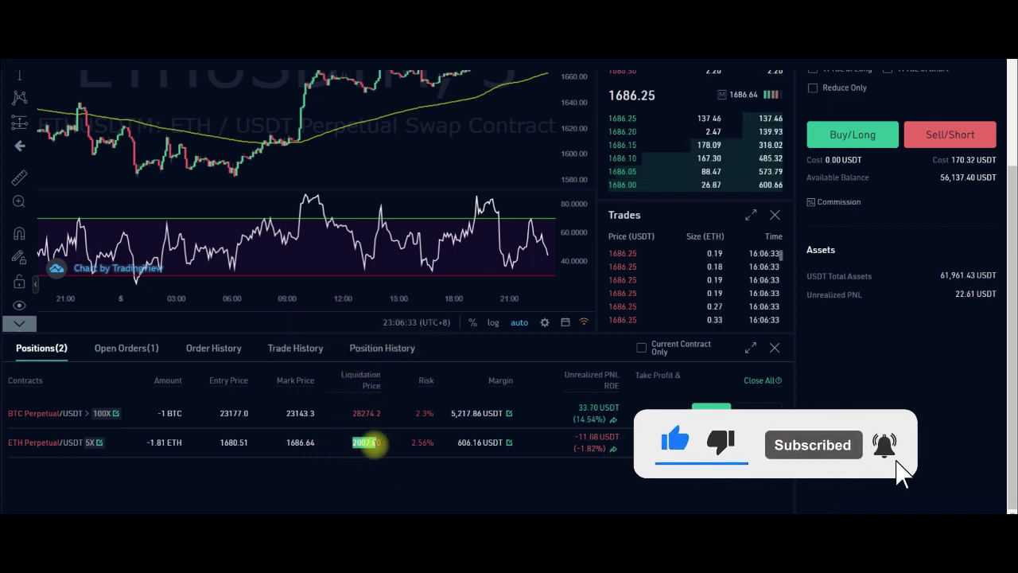
pyautogui.click(372, 444)
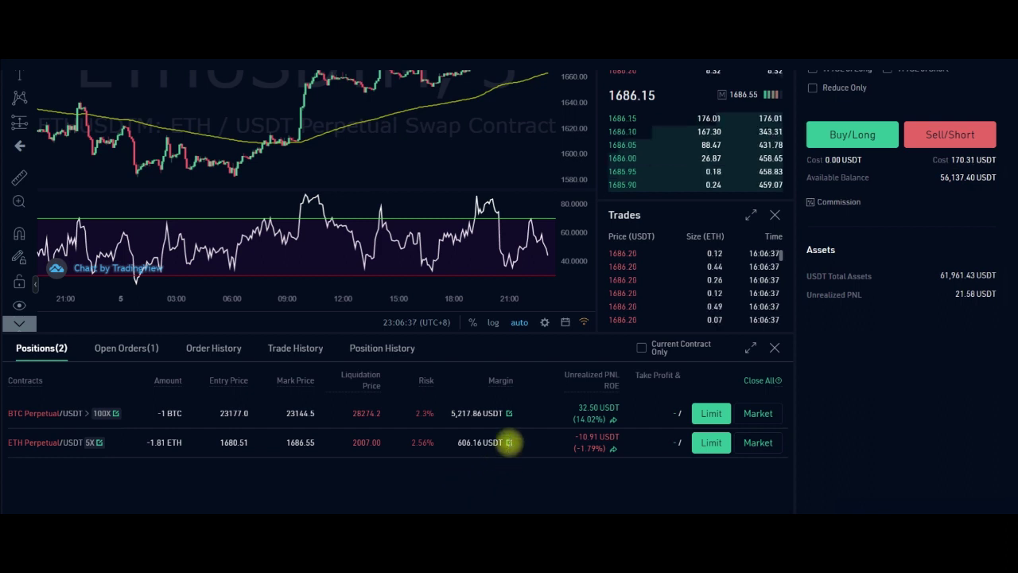
# Increase the ETH short's position margin by 5,000 USDT.
pyautogui.click(510, 445)
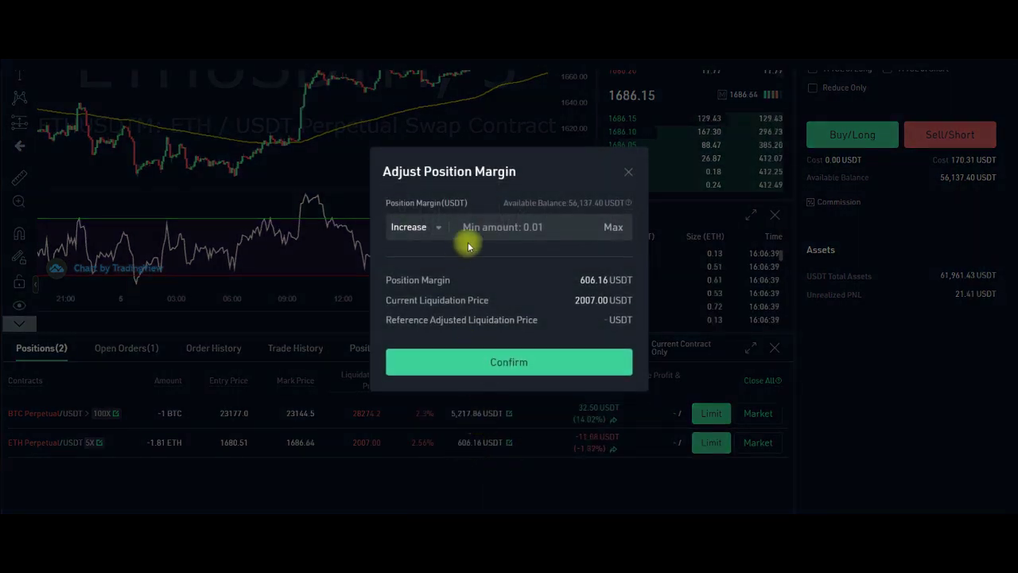
pyautogui.write('1,000')
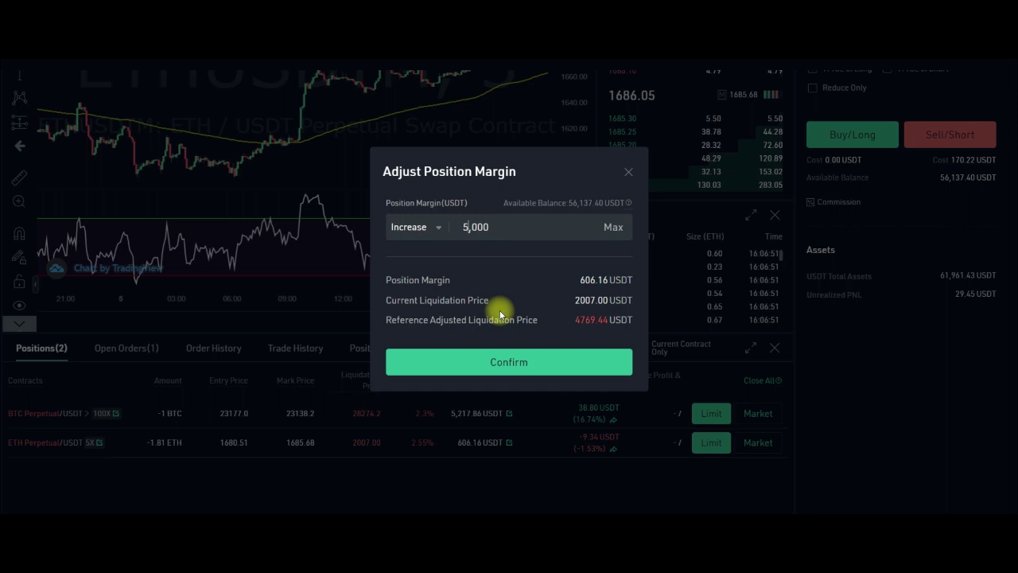
pyautogui.click(505, 367)
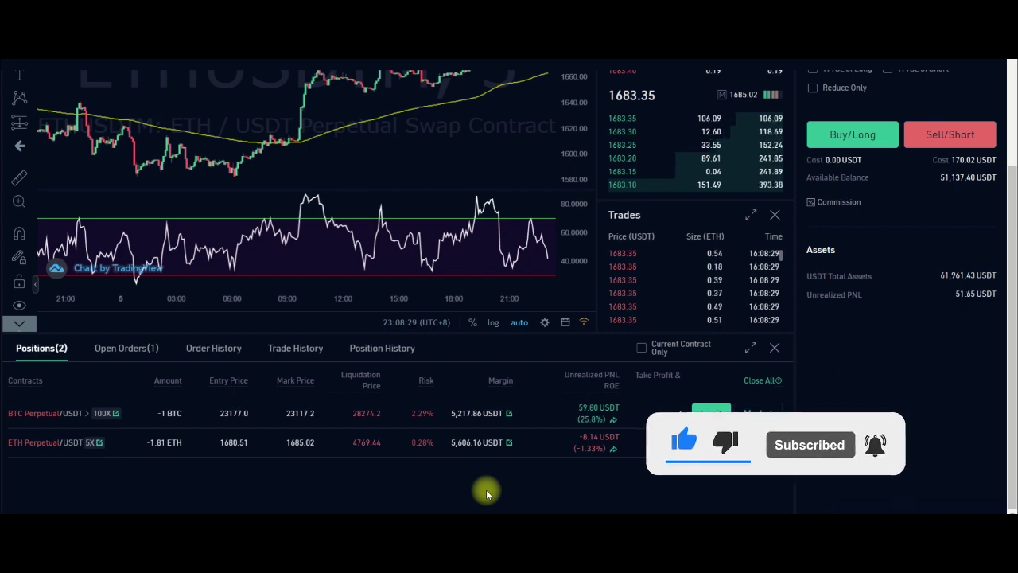
pyautogui.click(373, 350)
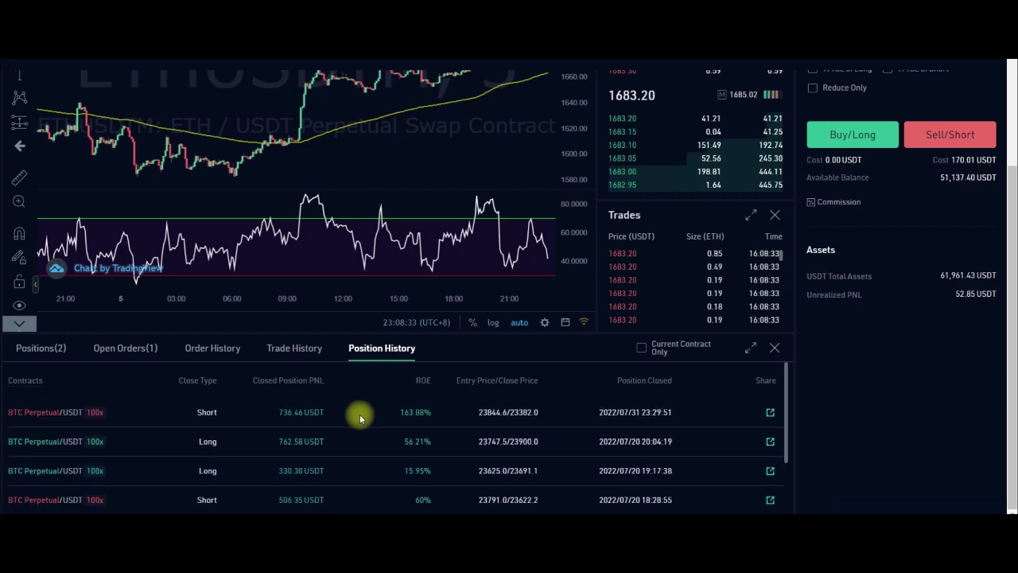
pyautogui.moveTo(277, 413); pyautogui.dragTo(327, 414)
pyautogui.moveTo(279, 442); pyautogui.dragTo(315, 443)
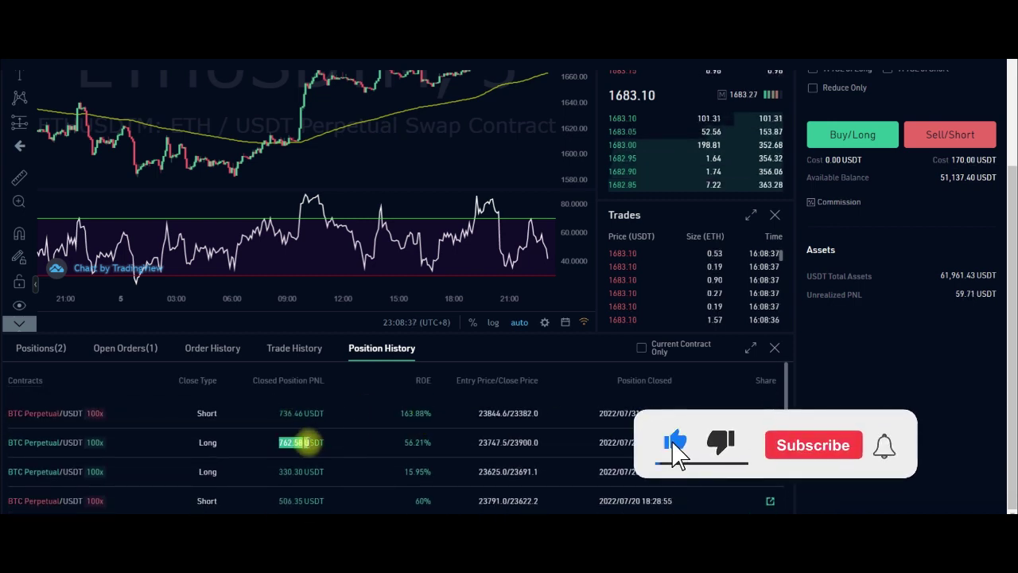
pyautogui.moveTo(278, 472); pyautogui.dragTo(316, 471)
pyautogui.moveTo(278, 501); pyautogui.dragTo(314, 500)
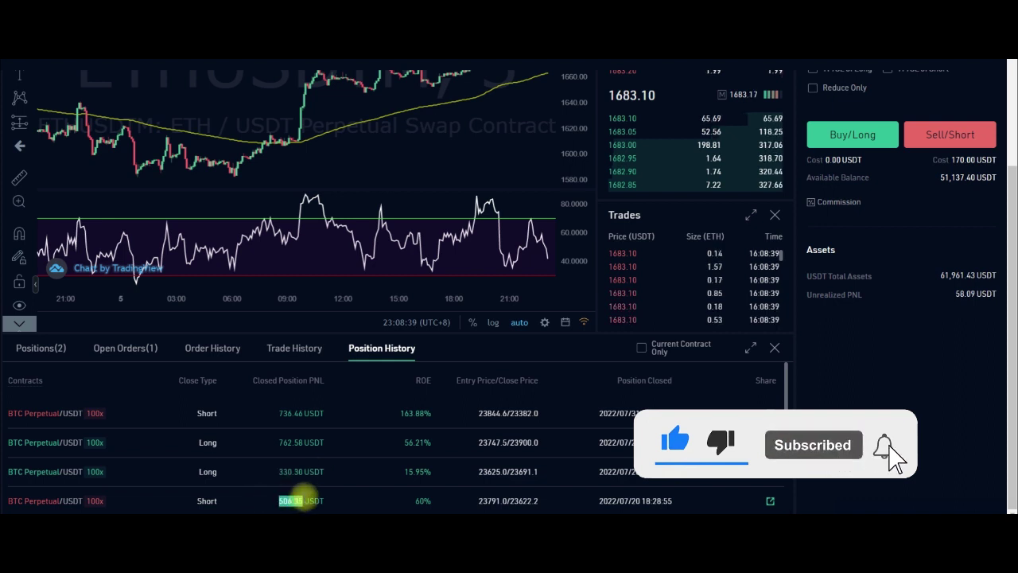
pyautogui.scroll(-2, 263, 490)
pyautogui.moveTo(273, 415); pyautogui.dragTo(314, 416)
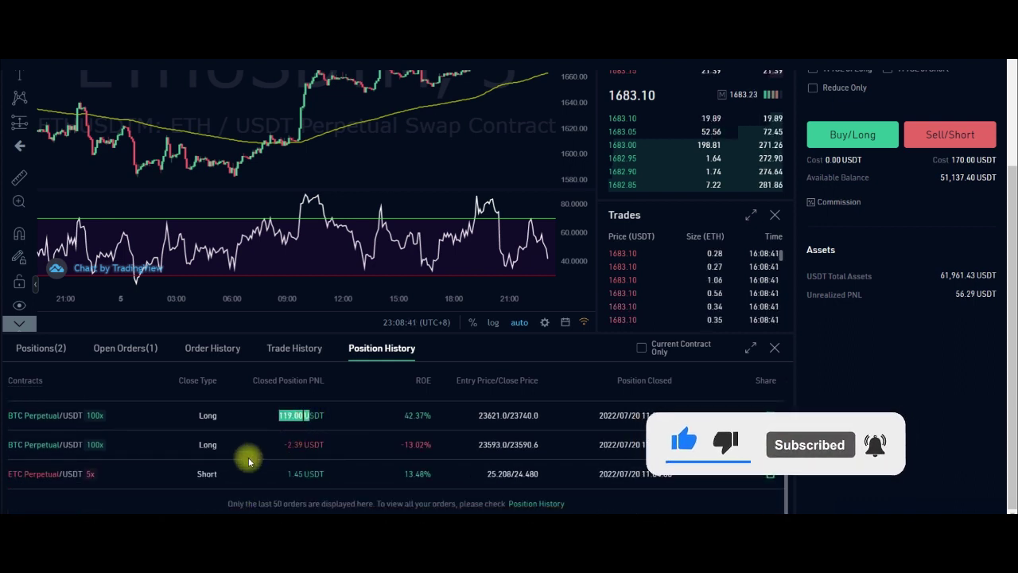
pyautogui.moveTo(277, 443); pyautogui.dragTo(330, 450)
pyautogui.moveTo(264, 473); pyautogui.dragTo(325, 473)
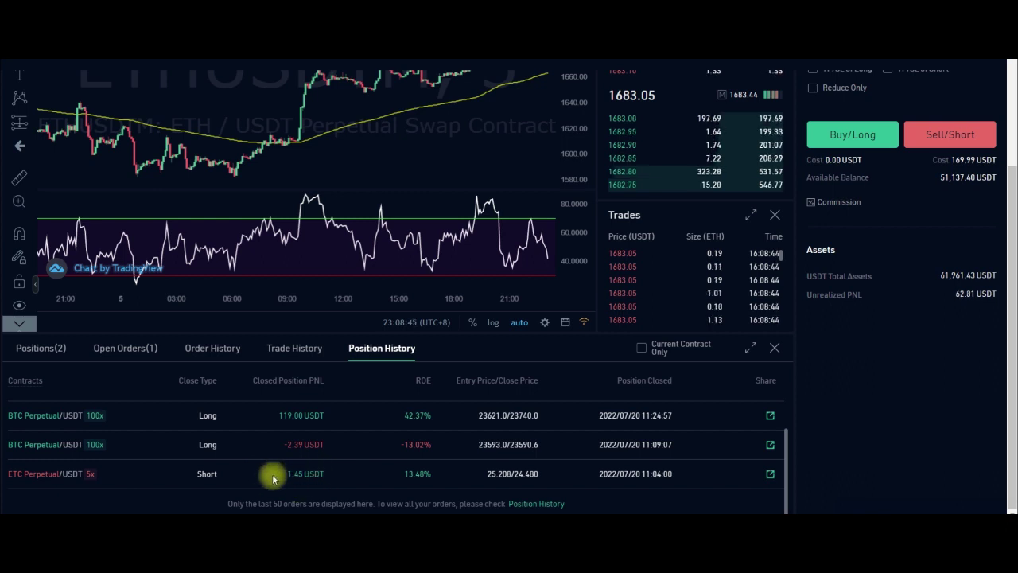
pyautogui.scroll(2, 275, 485)
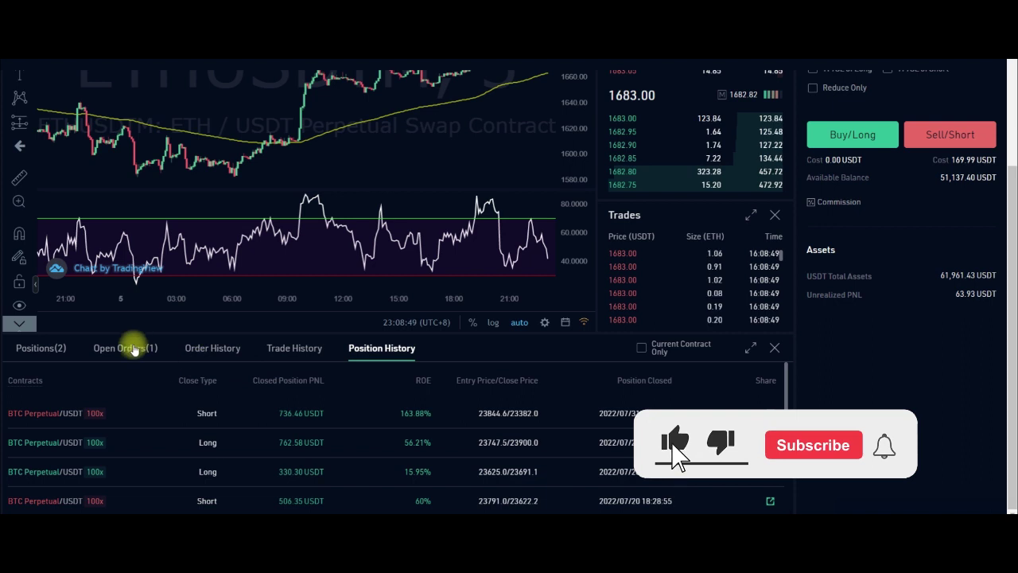
pyautogui.click(40, 347)
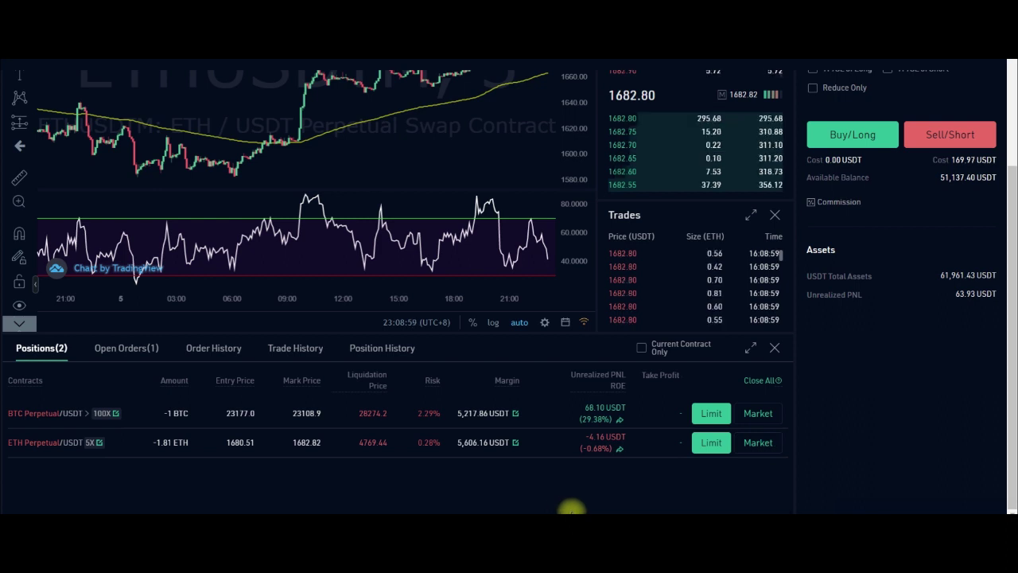
# Give the BTC short a 25% take profit at 21,872.6 USDT.
pyautogui.scroll(5, 557, 403)
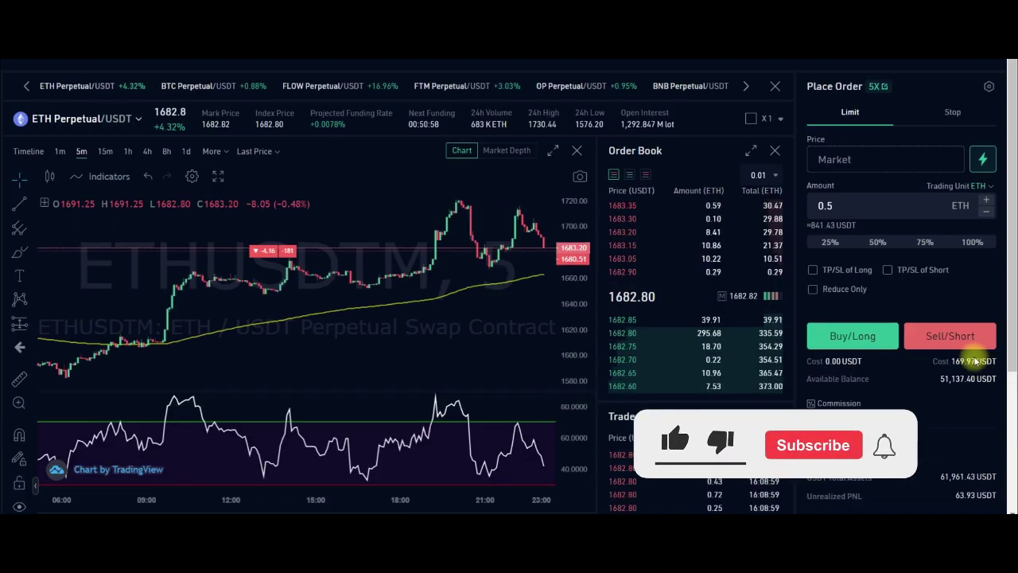
pyautogui.scroll(-3, 940, 398)
pyautogui.scroll(-2, 940, 409)
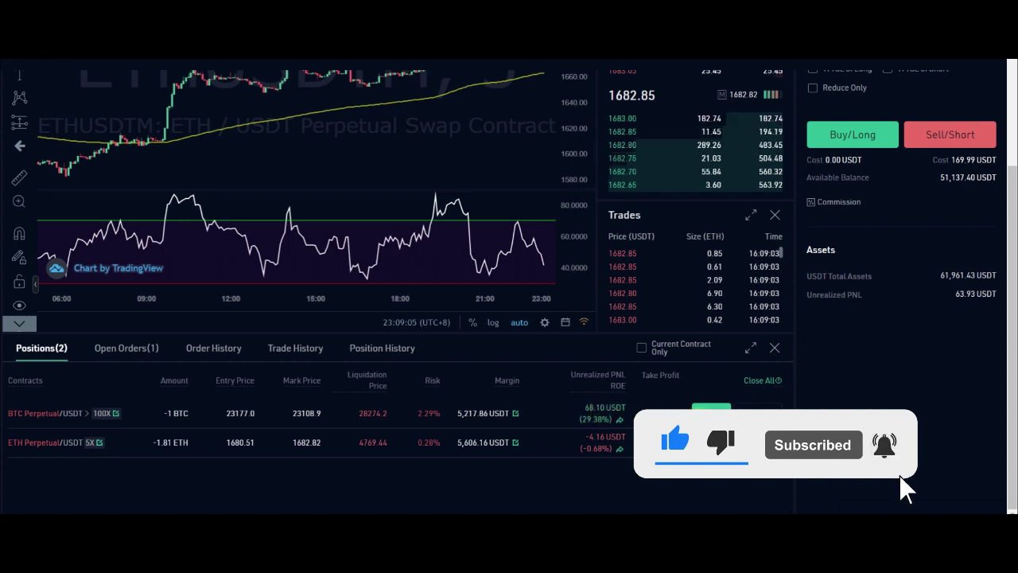
pyautogui.hscroll(2, 740, 508)
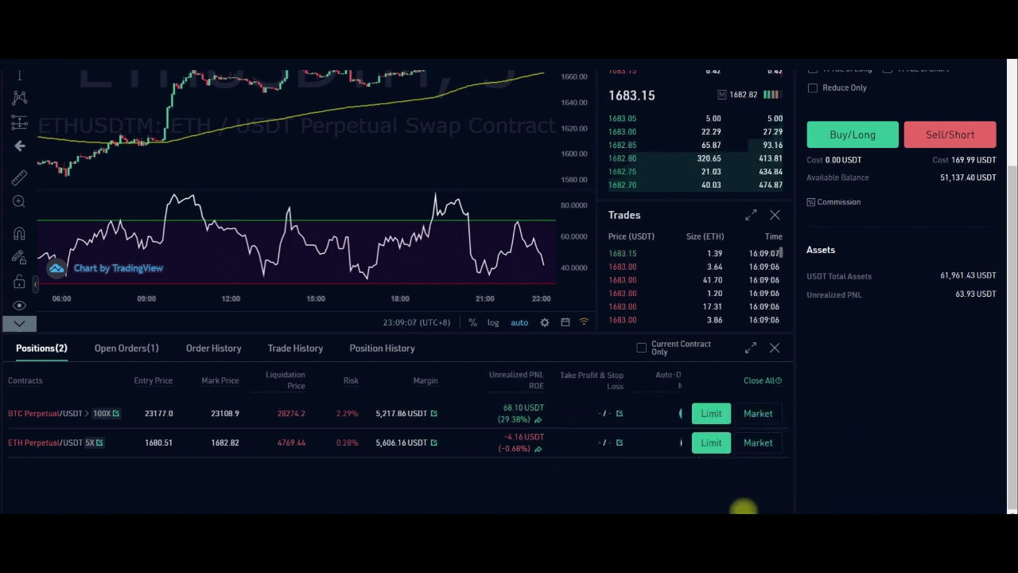
pyautogui.hscroll(1, 744, 506)
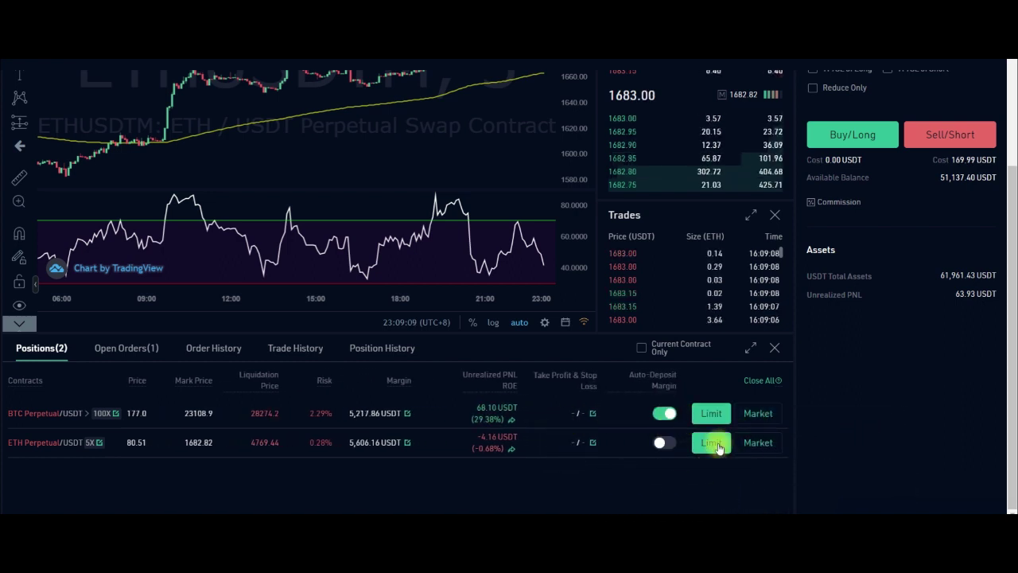
pyautogui.click(592, 414)
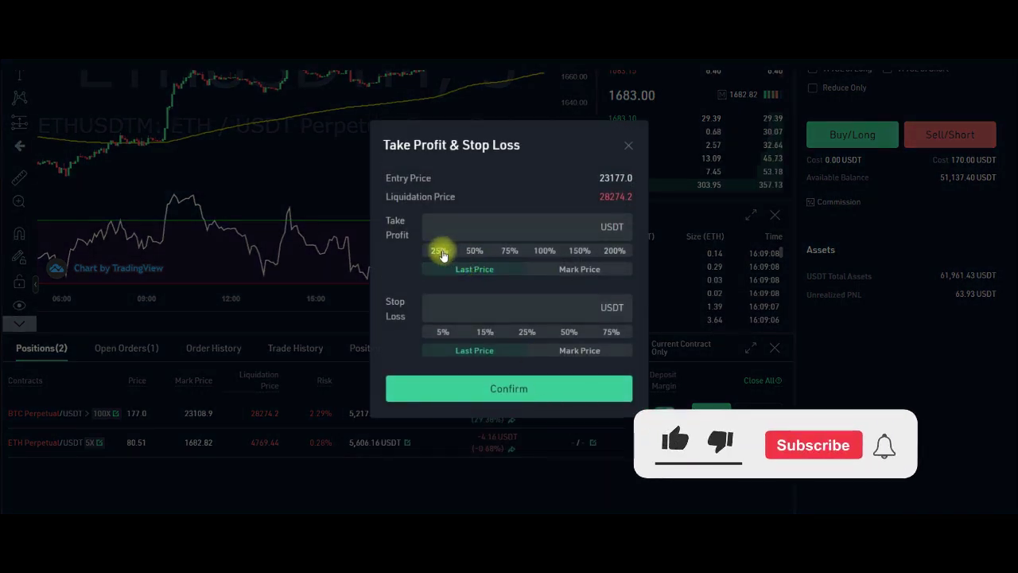
pyautogui.click(442, 253)
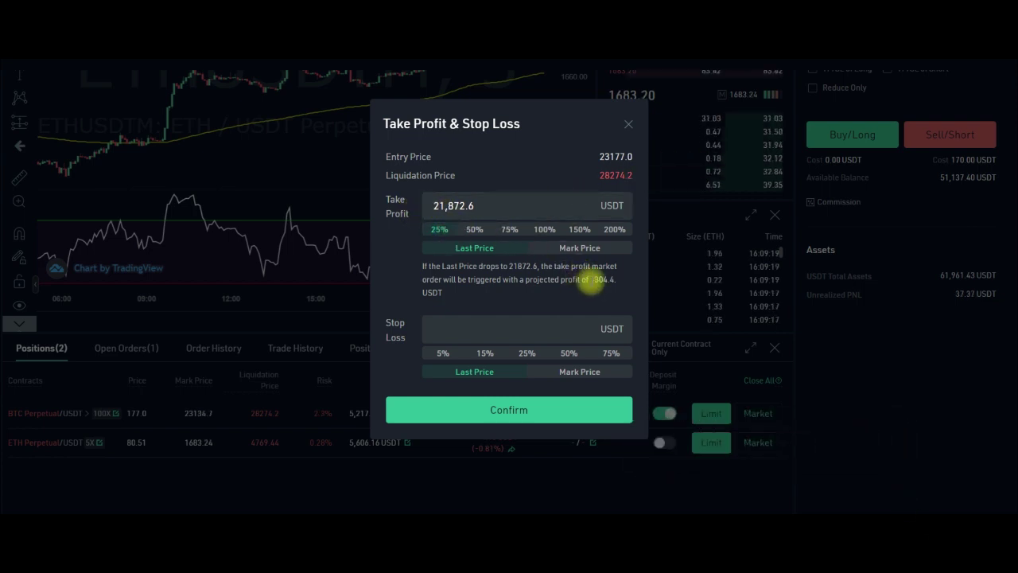
pyautogui.click(513, 413)
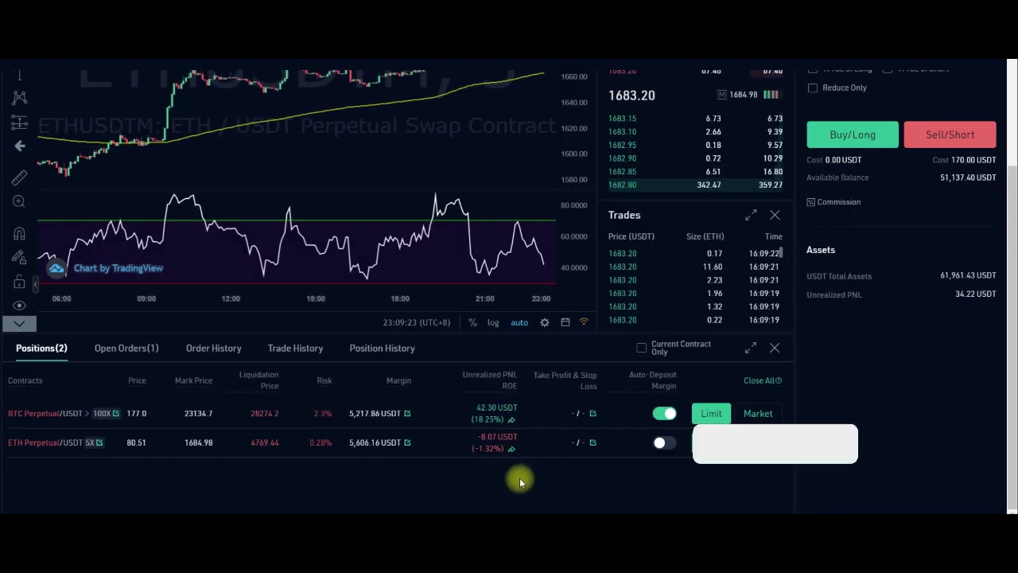
# Change the ETH short's take-profit price to 1,500, projecting 326.73 USDT profit, and confirm.
pyautogui.click(592, 443)
pyautogui.click(437, 253)
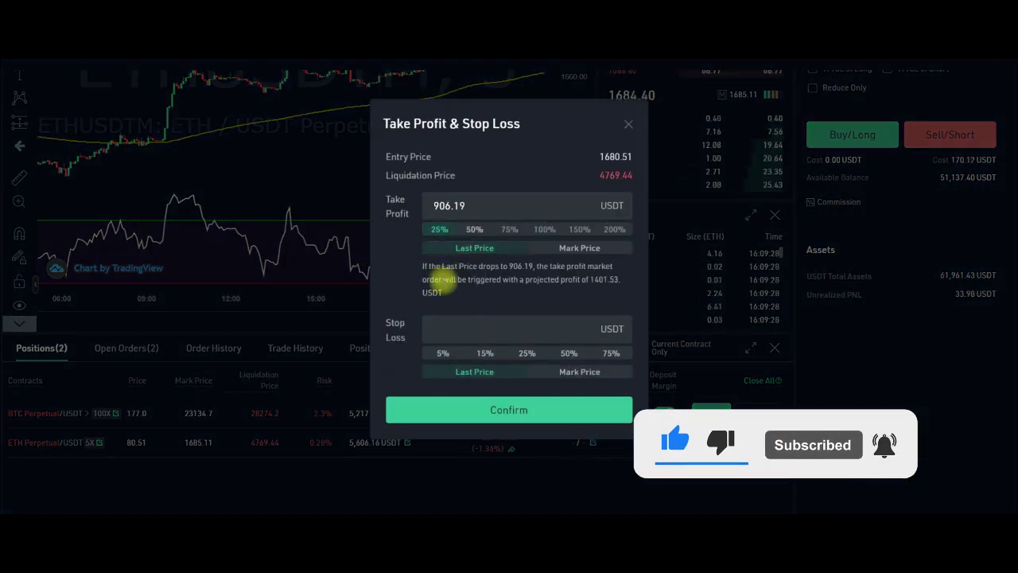
pyautogui.click(434, 205)
pyautogui.moveTo(449, 204); pyautogui.dragTo(410, 207)
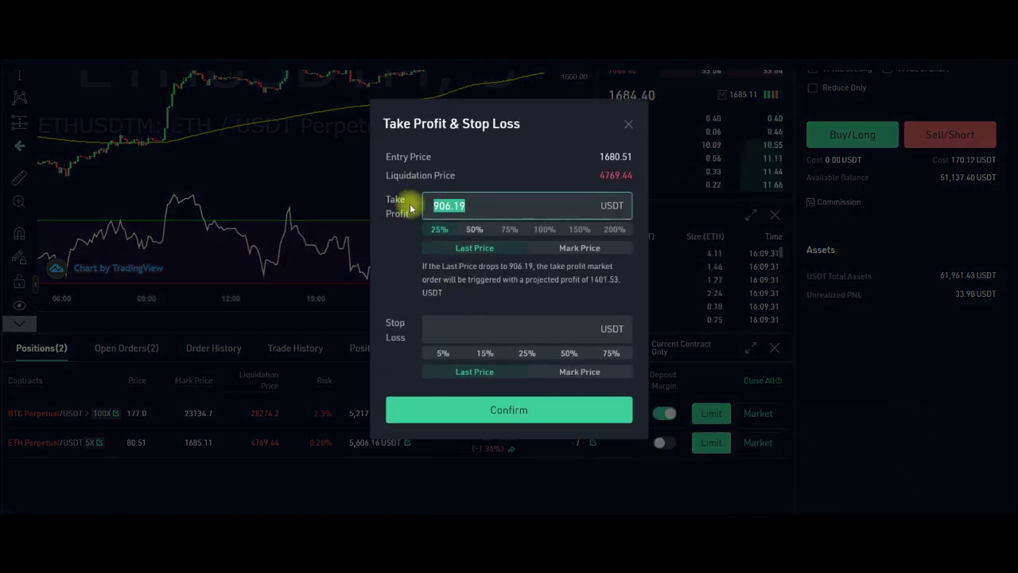
pyautogui.write('1')
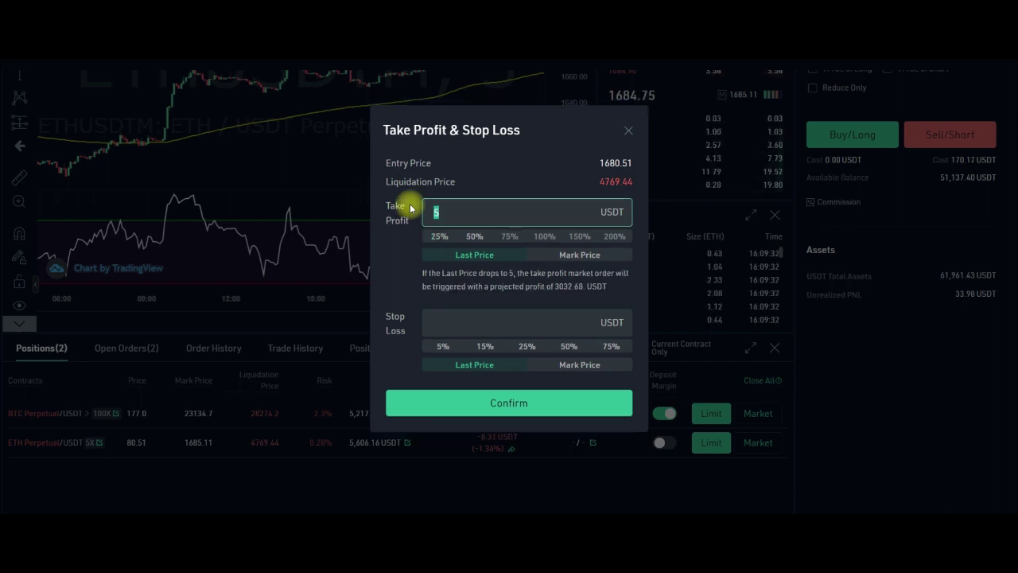
pyautogui.write('0')
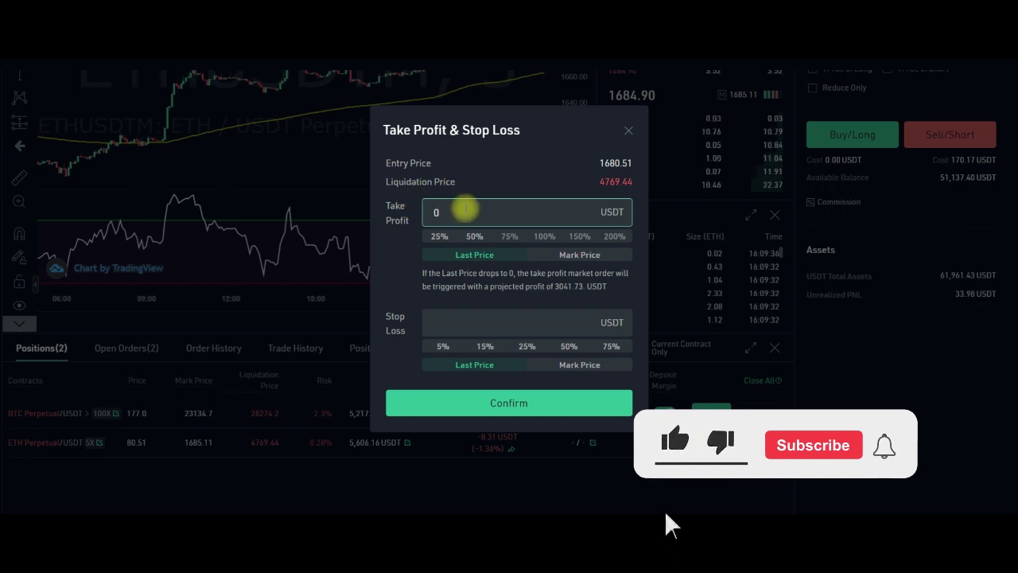
pyautogui.moveTo(436, 212); pyautogui.dragTo(388, 211)
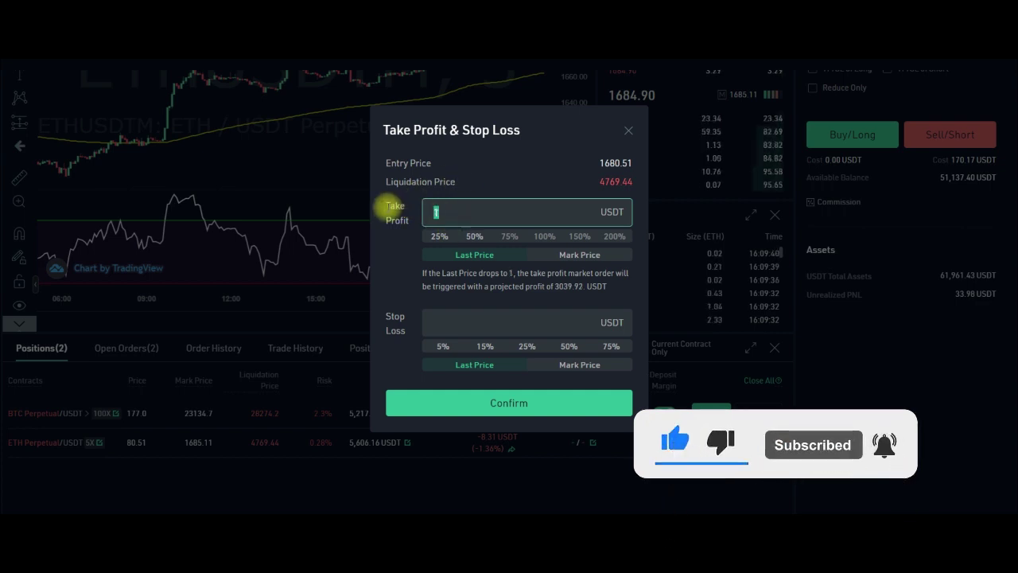
pyautogui.write('15')
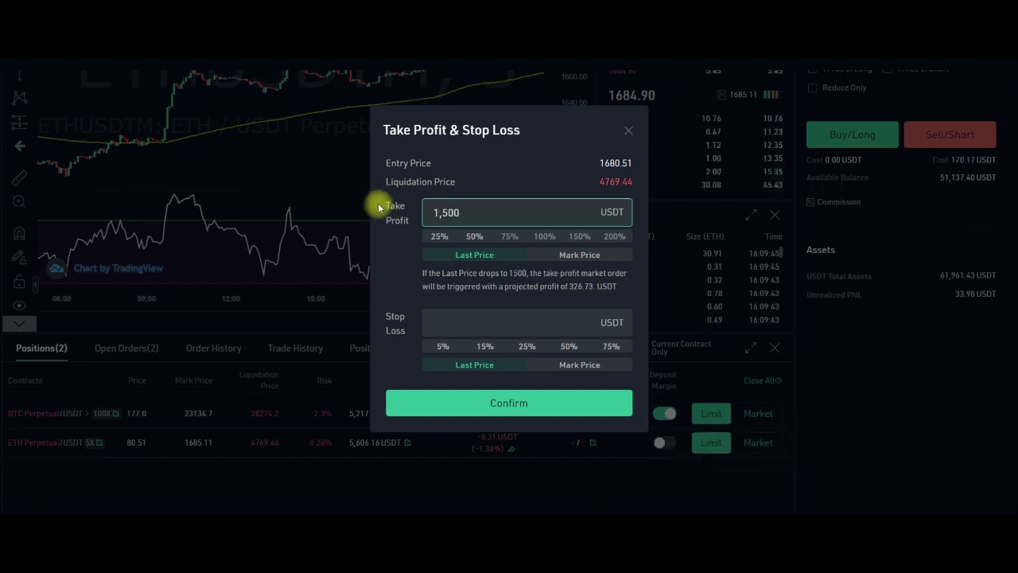
pyautogui.click(552, 296)
pyautogui.moveTo(565, 292); pyautogui.dragTo(583, 290)
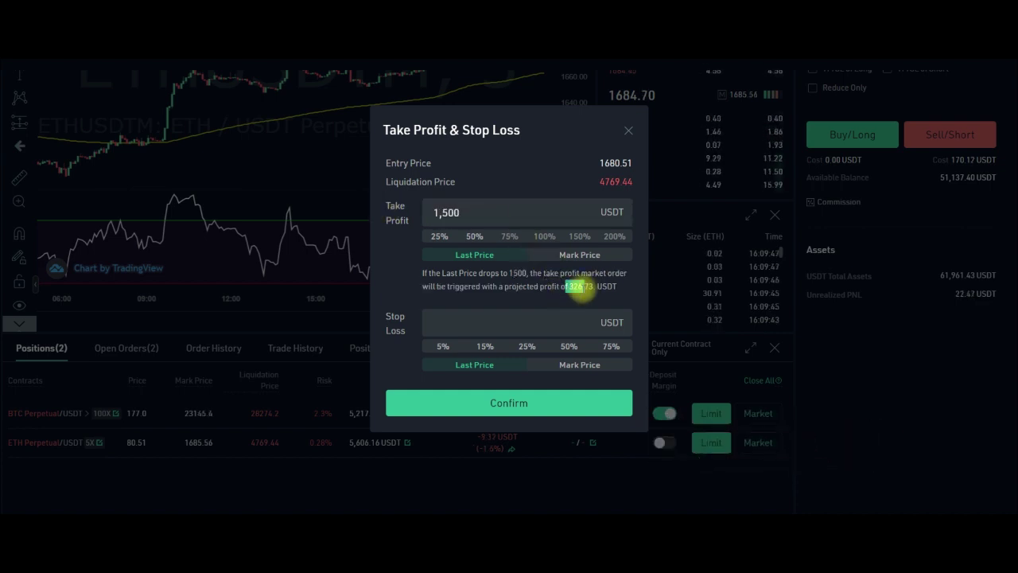
pyautogui.click(506, 403)
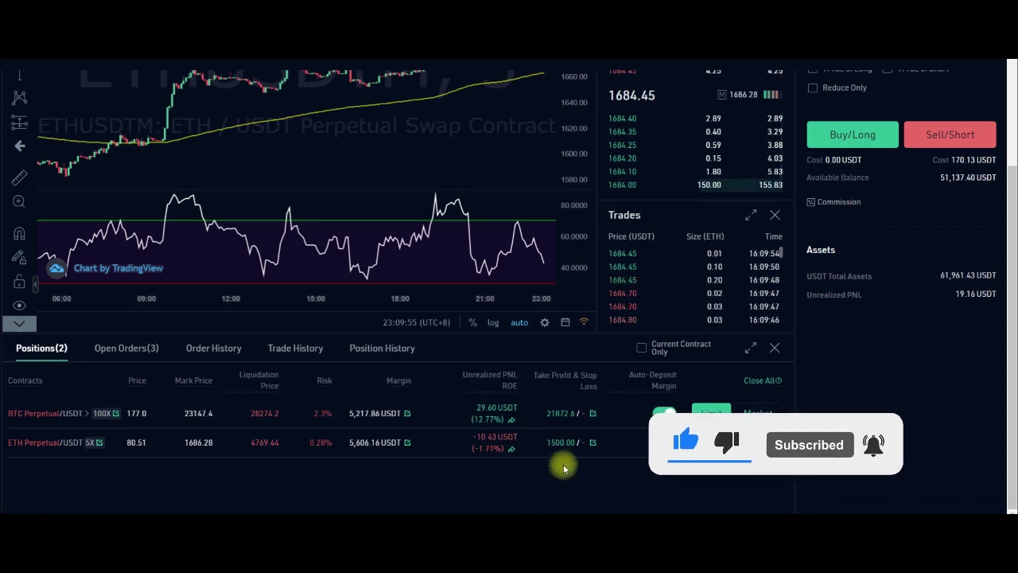
pyautogui.scroll(5, 798, 364)
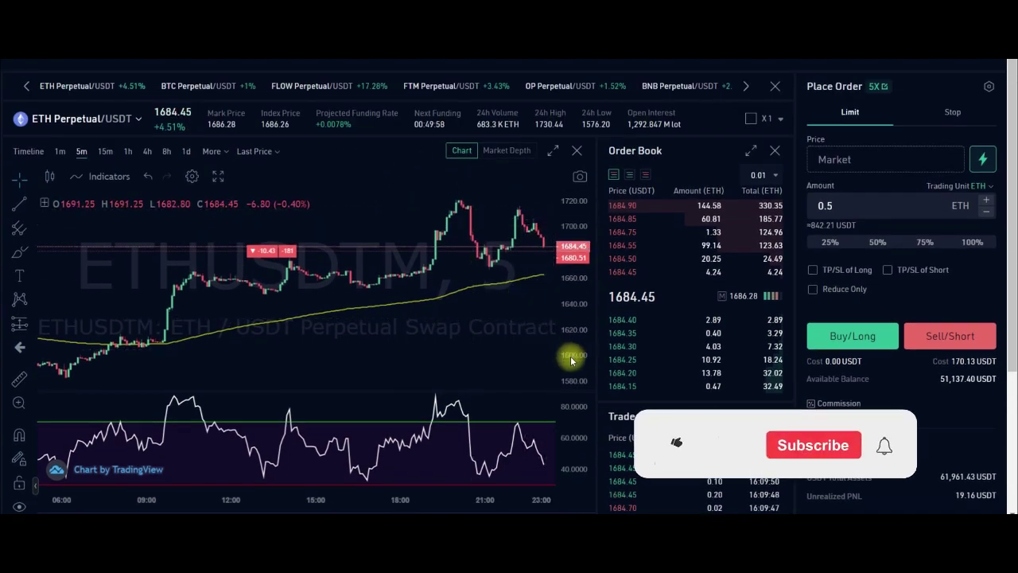
pyautogui.scroll(-5, 517, 446)
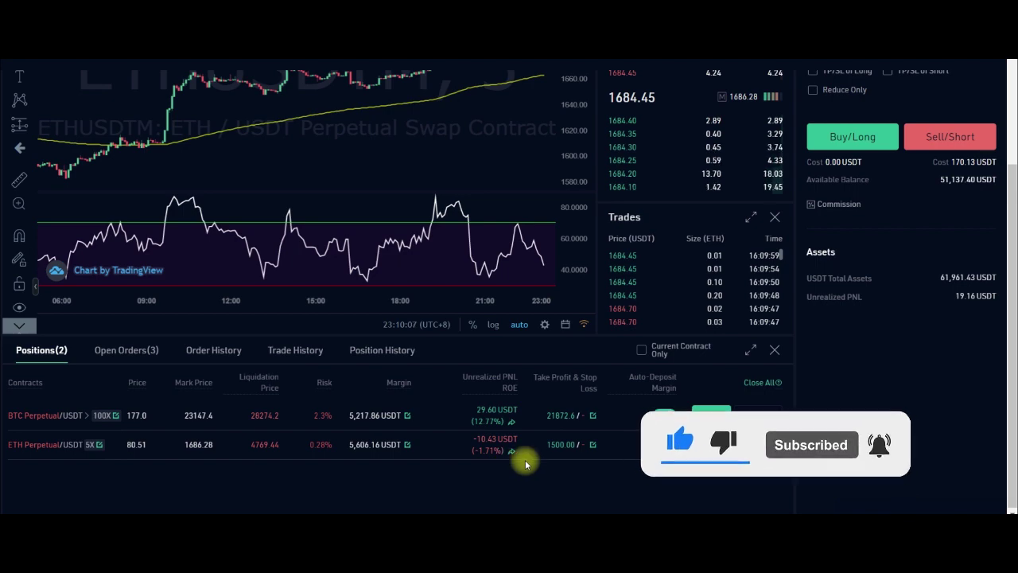
pyautogui.scroll(5, 939, 428)
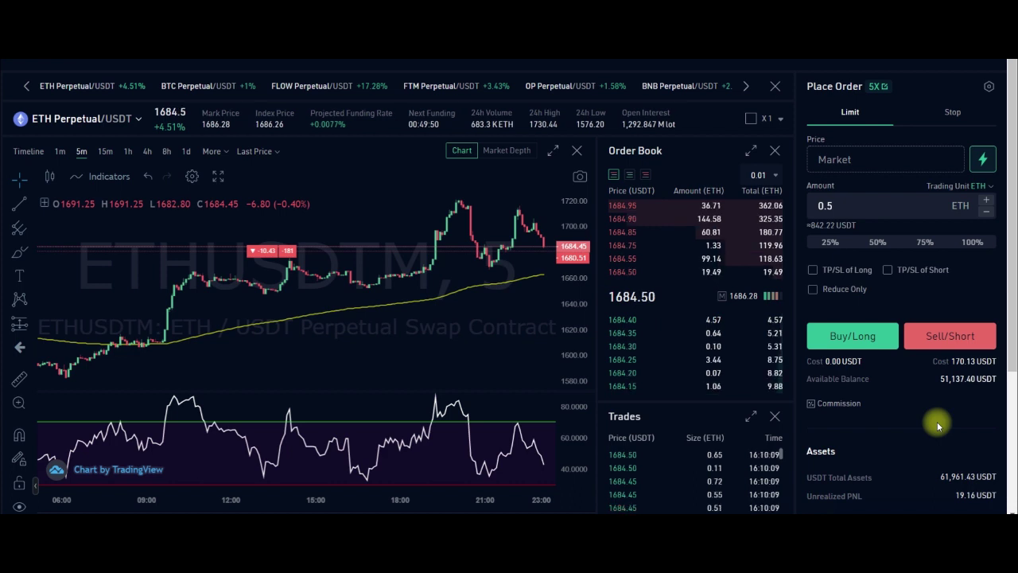